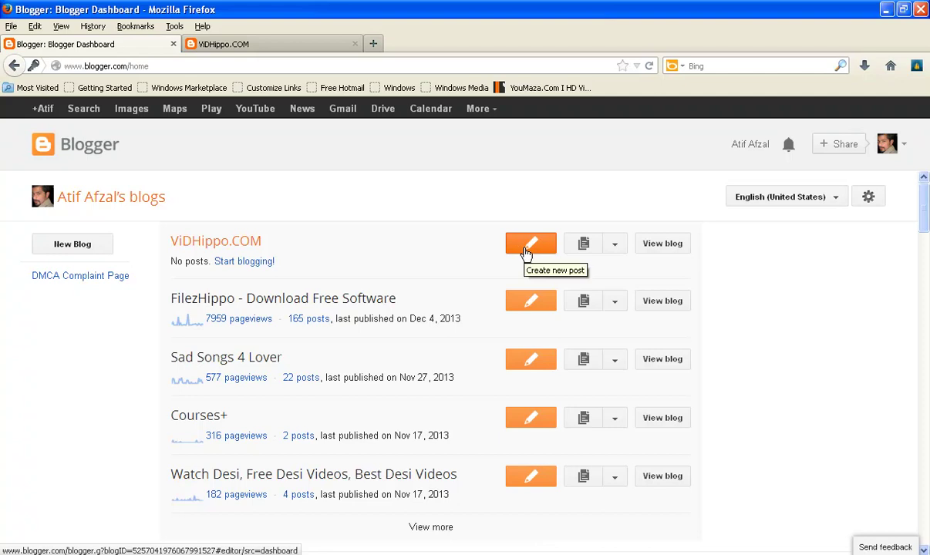
Step: Create a new post in the ViDHippo.COM blog and title it "First Post"
{"action": "left_click", "coordinate": [526, 251]}
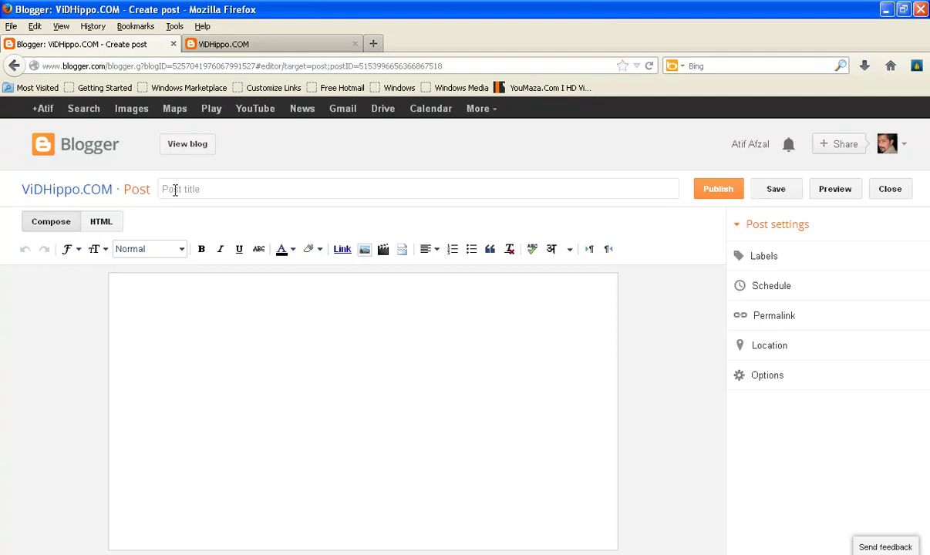
{"action": "left_click", "coordinate": [206, 193]}
{"action": "left_click", "coordinate": [164, 324]}
{"action": "left_click", "coordinate": [195, 187]}
{"action": "left_click", "coordinate": [192, 334]}
{"action": "left_click", "coordinate": [189, 189]}
{"action": "type", "text": "First Post"}
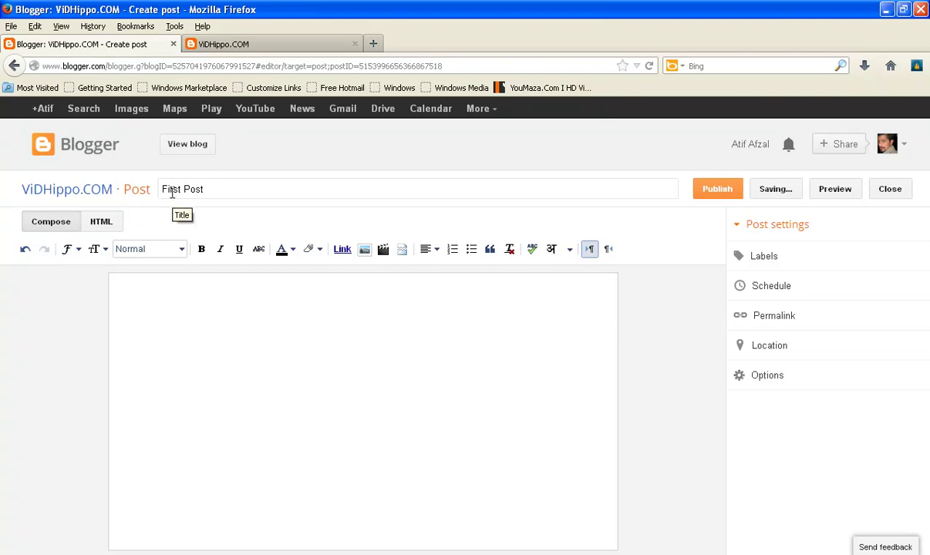
Step: Enter "Hello Word........" as the post body and publish the post without sharing it on Google+
{"action": "left_click", "coordinate": [179, 334]}
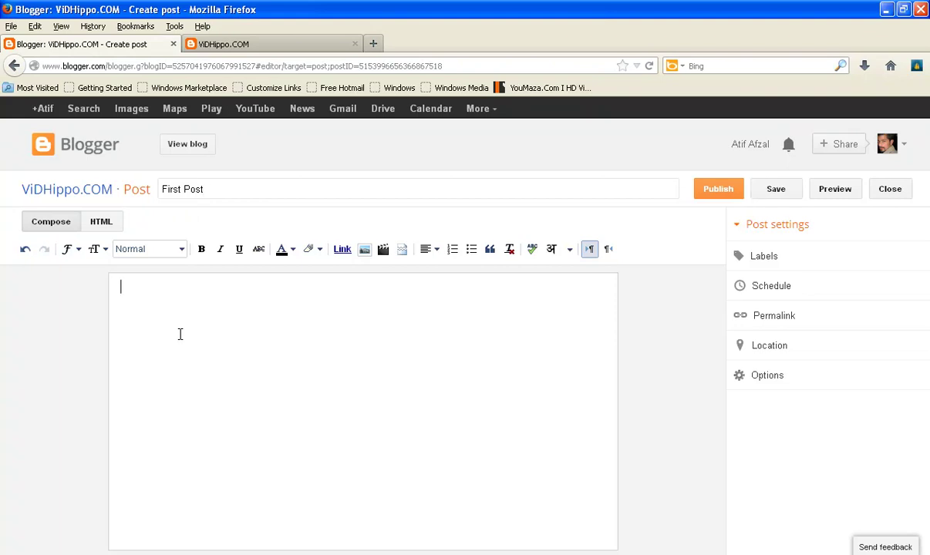
{"action": "type", "text": "Hello Word......."}
{"action": "left_click", "coordinate": [714, 199]}
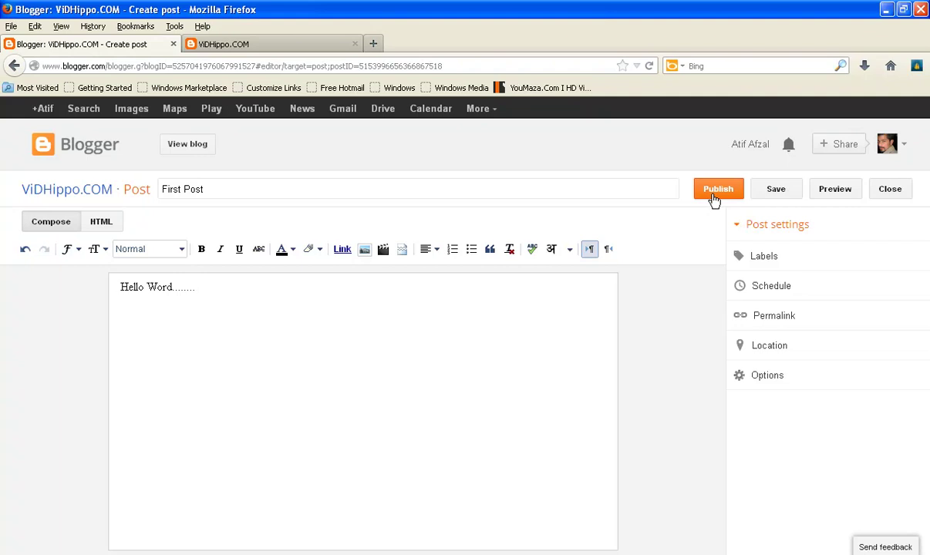
{"action": "left_click", "coordinate": [715, 199]}
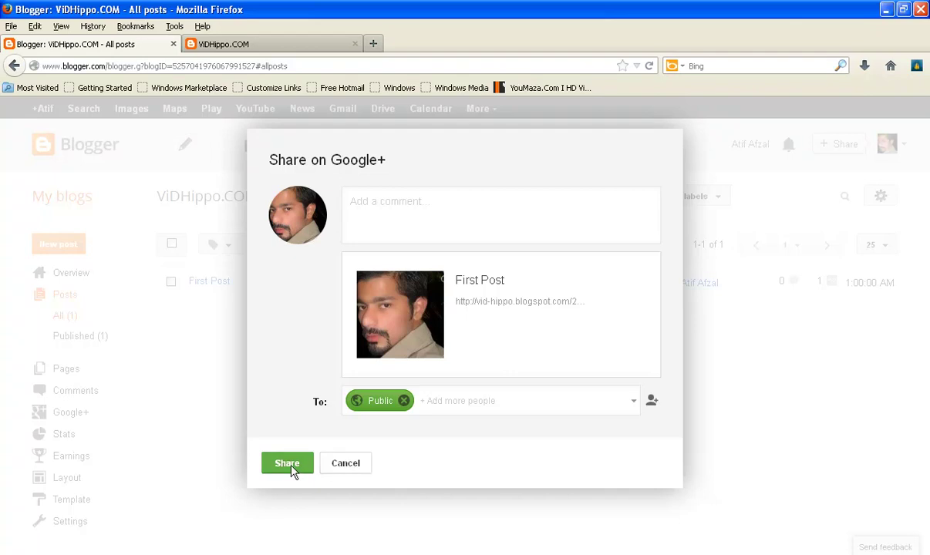
{"action": "left_click", "coordinate": [346, 464]}
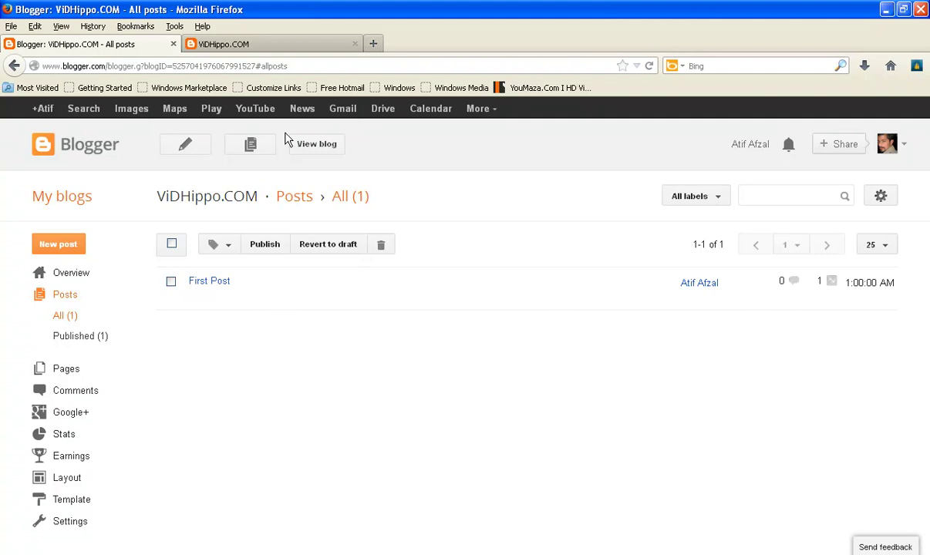
Step: Reload the public blog at vid-hippo.blogspot.com and check the published post's title and text
{"action": "left_click", "coordinate": [256, 47]}
{"action": "left_click", "coordinate": [254, 65]}
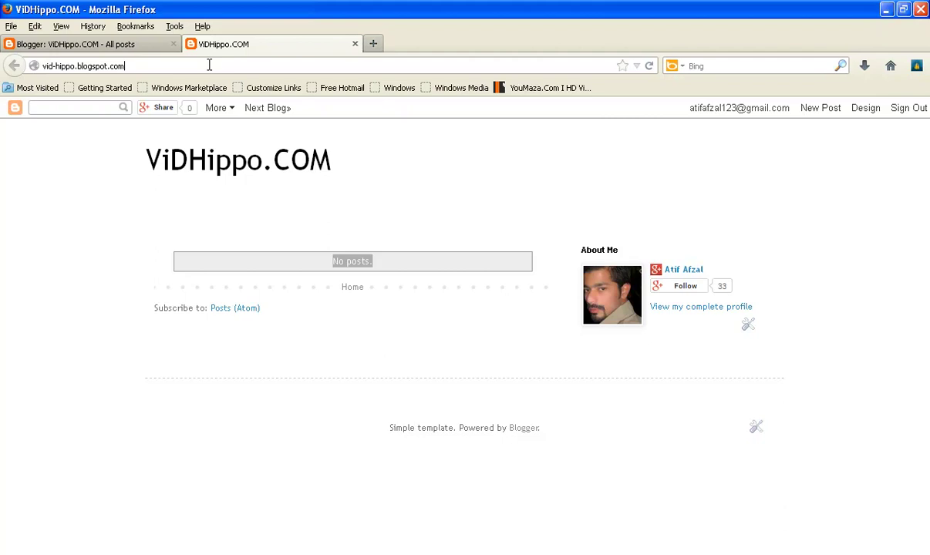
{"action": "left_click_drag", "start_coordinate": [323, 261], "coordinate": [380, 267]}
{"action": "left_click", "coordinate": [301, 66]}
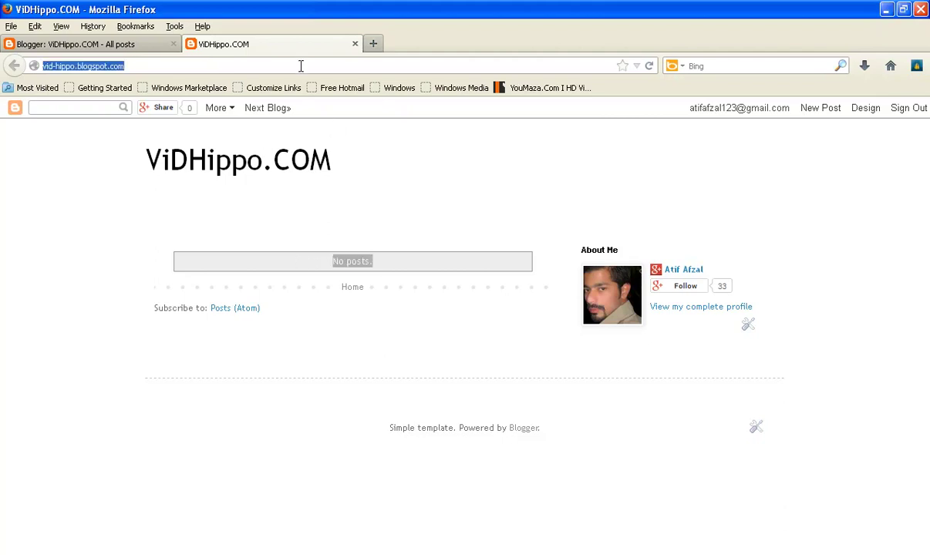
{"action": "key", "text": "Return"}
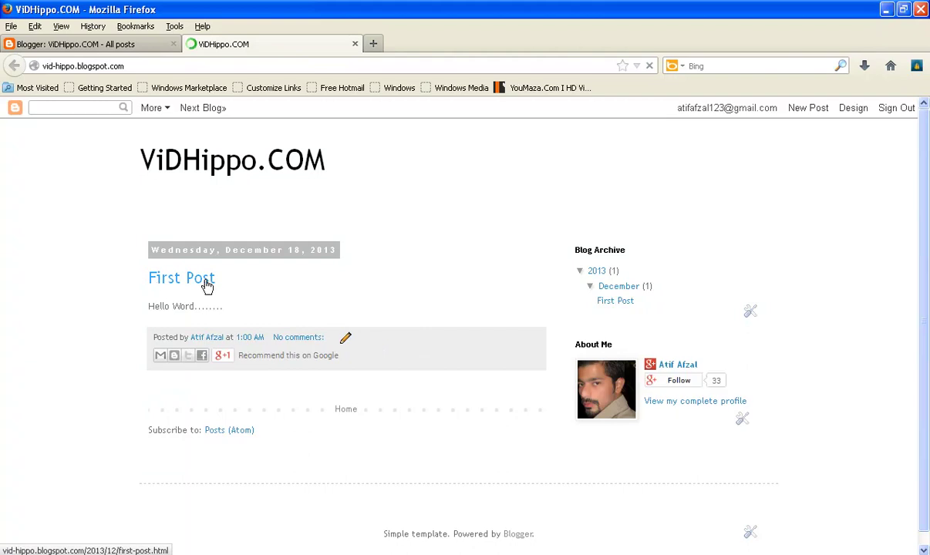
{"action": "left_click_drag", "start_coordinate": [222, 307], "coordinate": [133, 317]}
{"action": "left_click", "coordinate": [124, 335]}
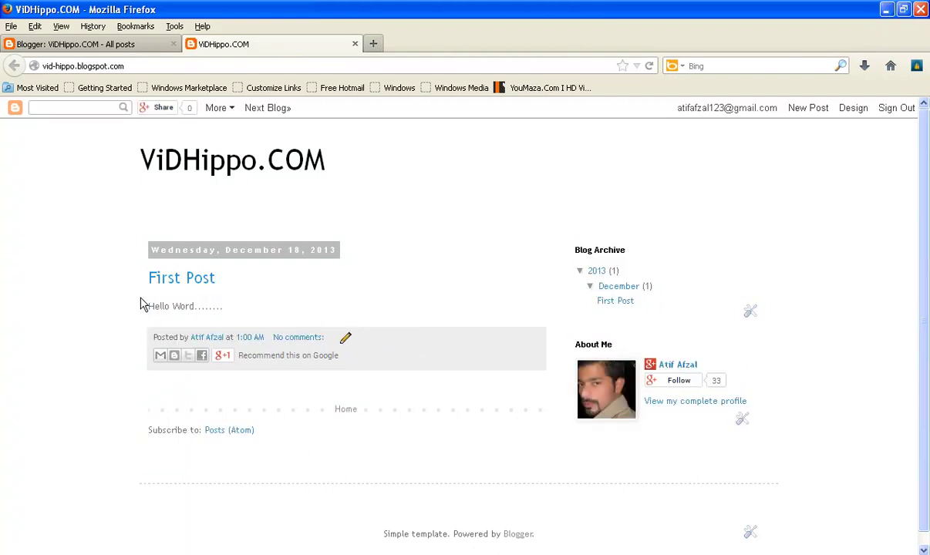
Step: Return to the blog's post list and examine the actions offered for First Post
{"action": "left_click", "coordinate": [158, 46]}
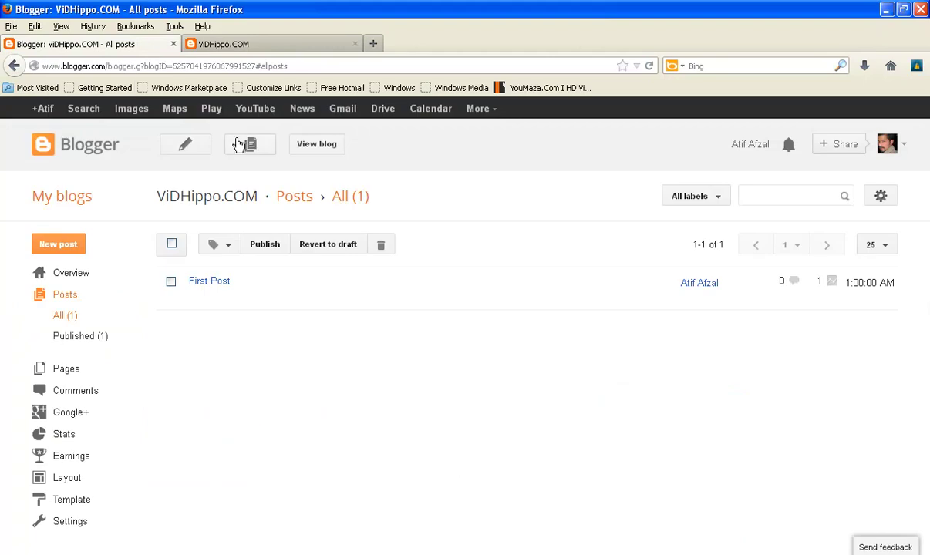
{"action": "mouse_move", "coordinate": [216, 301]}
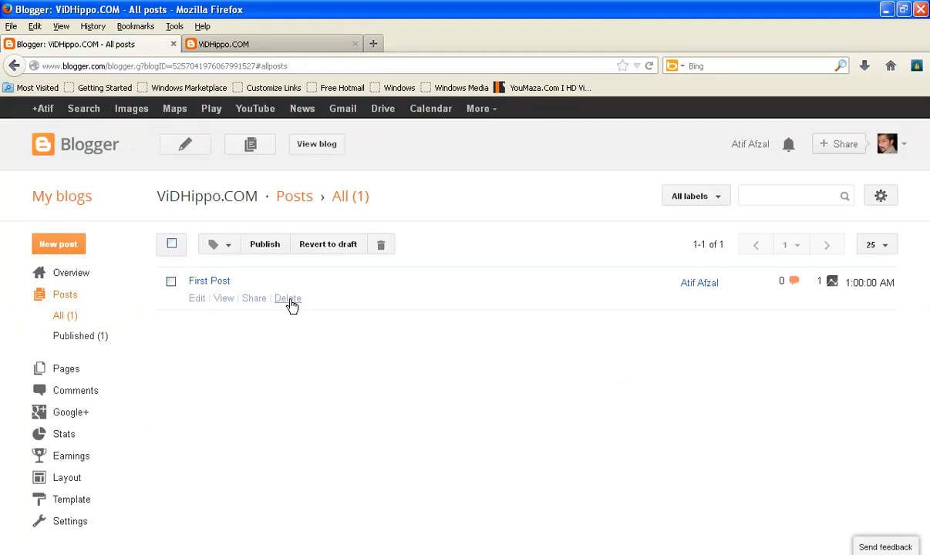
{"action": "right_click", "coordinate": [222, 304]}
{"action": "left_click", "coordinate": [454, 365]}
{"action": "mouse_move", "coordinate": [193, 301]}
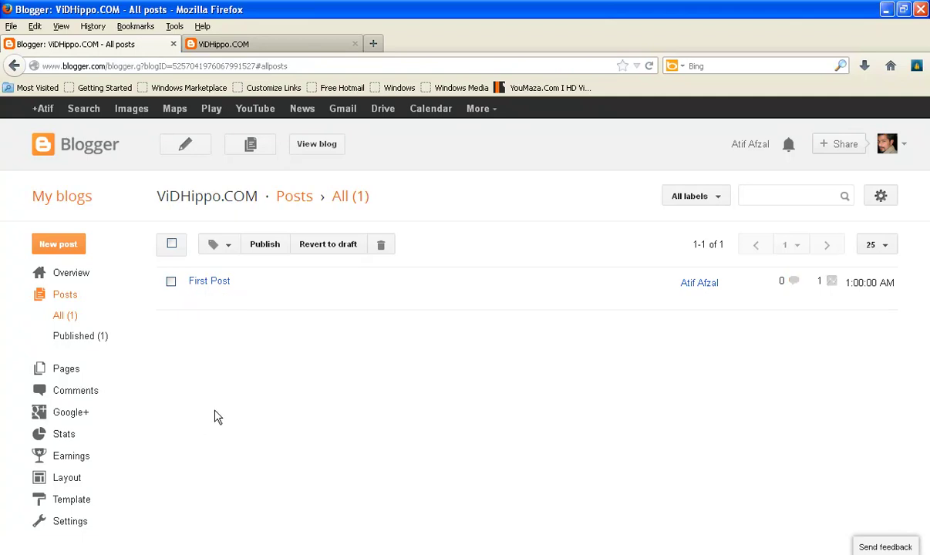
Step: Create another post titled "2nd Post" with the body text "Hello Word..."
{"action": "left_click", "coordinate": [187, 153]}
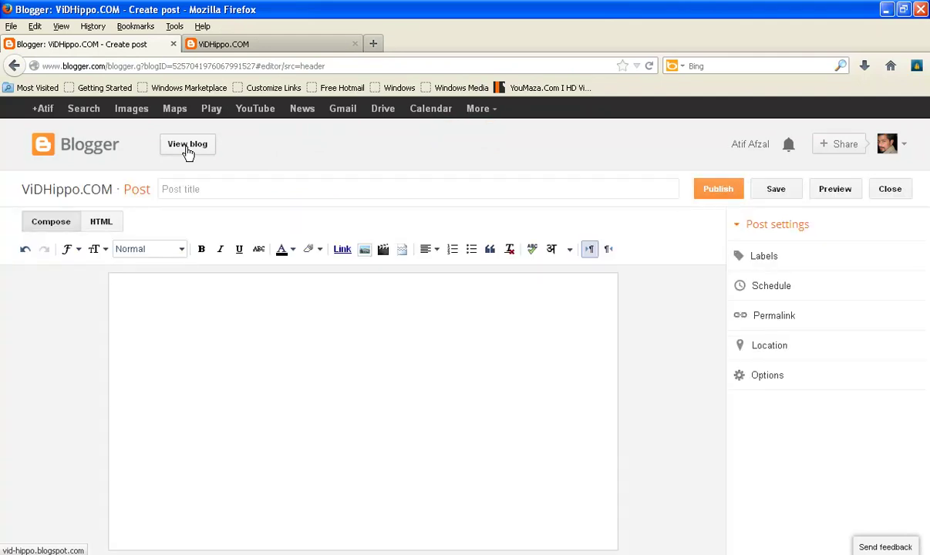
{"action": "left_click", "coordinate": [191, 189]}
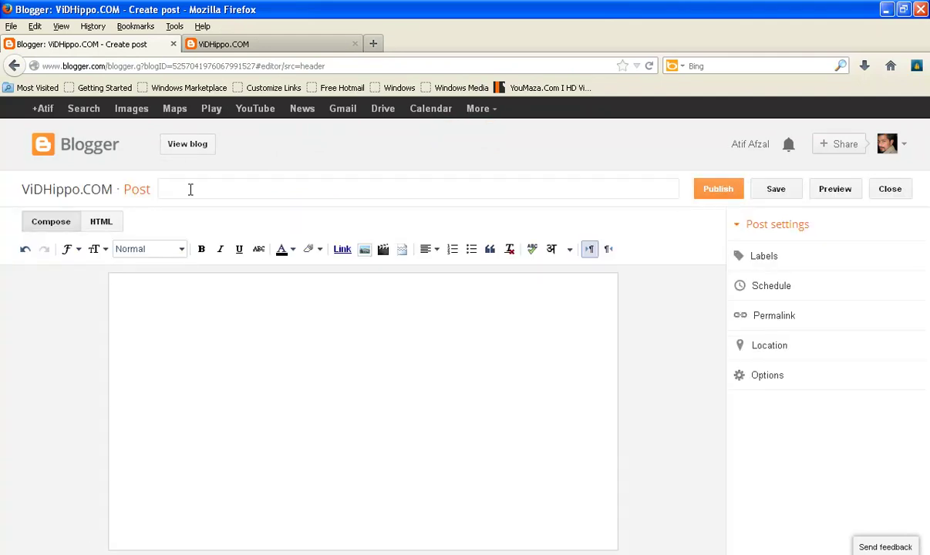
{"action": "type", "text": "2nd "}
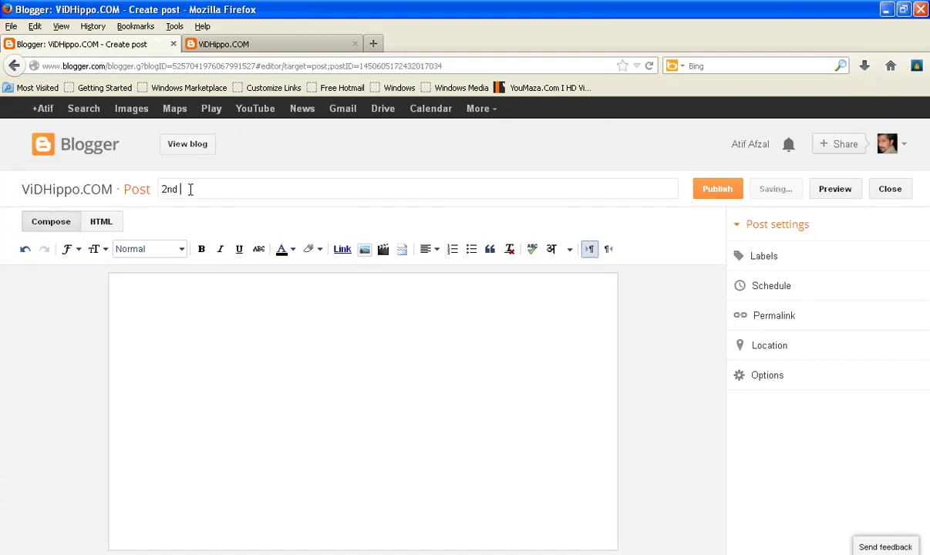
{"action": "type", "text": "Post"}
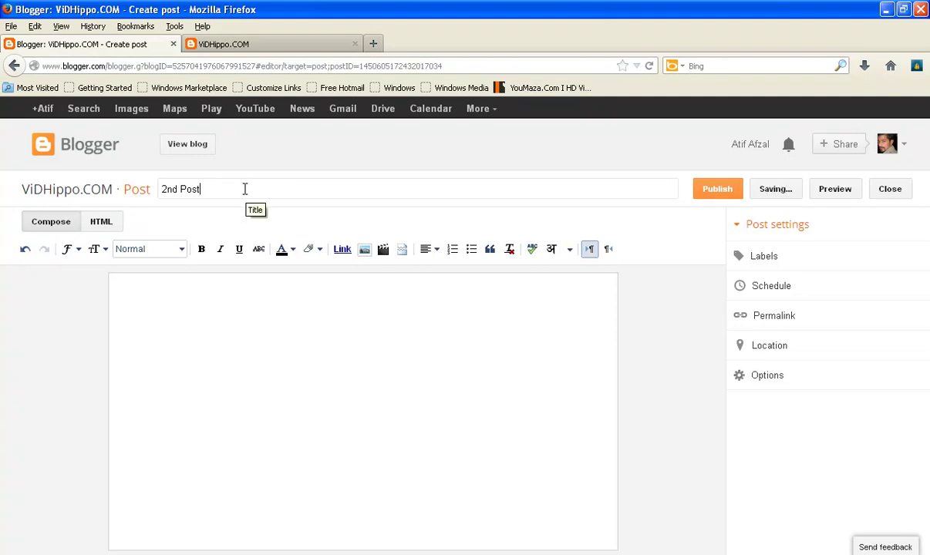
{"action": "left_click_drag", "start_coordinate": [245, 189], "coordinate": [158, 188]}
{"action": "left_click", "coordinate": [180, 189]}
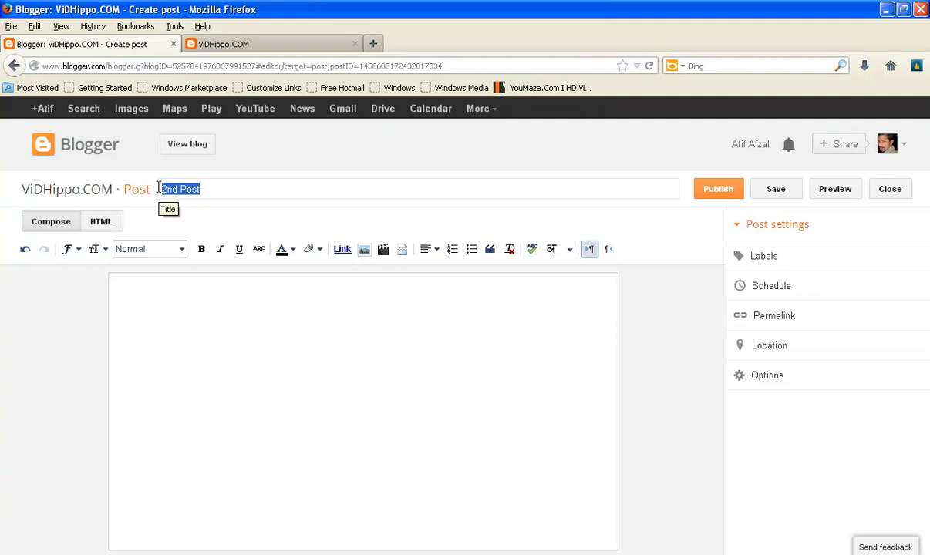
{"action": "left_click_drag", "start_coordinate": [218, 188], "coordinate": [156, 188]}
{"action": "left_click", "coordinate": [222, 191]}
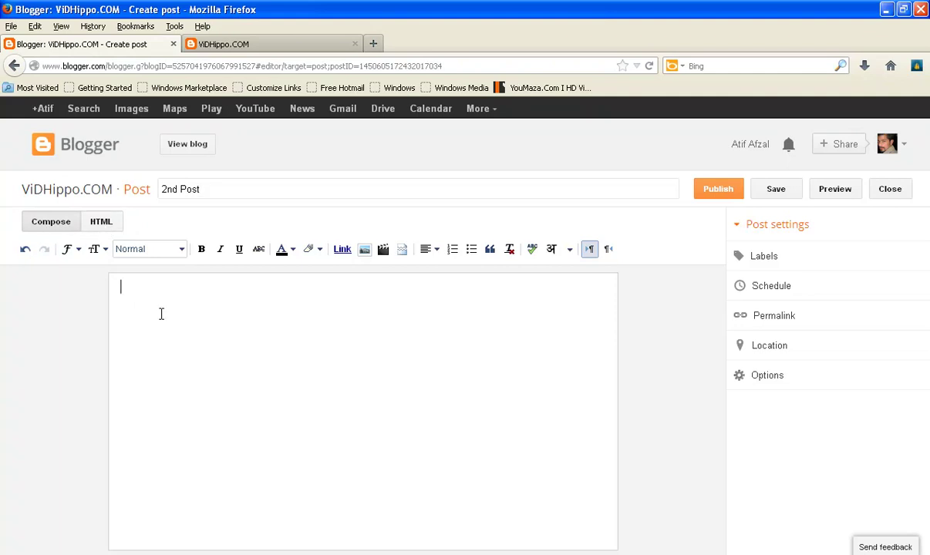
{"action": "type", "text": "Hello Word..."}
Step: Examine the HTML source of the post body and return to the Compose view
{"action": "left_click", "coordinate": [109, 228]}
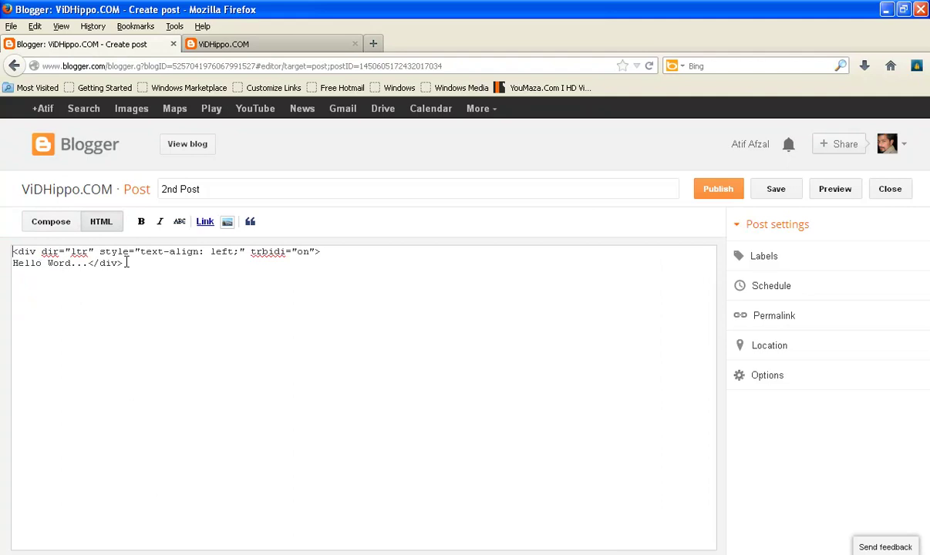
{"action": "left_click_drag", "start_coordinate": [125, 263], "coordinate": [6, 232]}
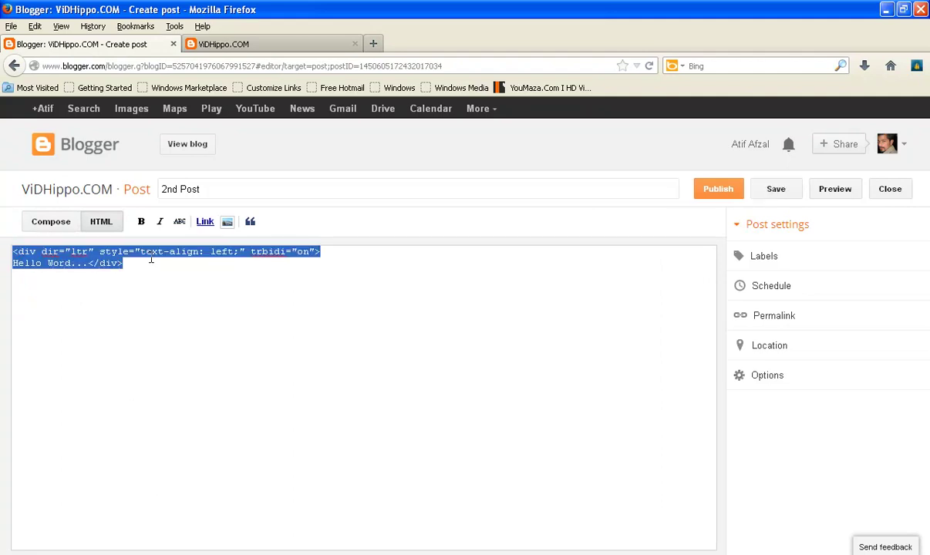
{"action": "key", "text": "Right"}
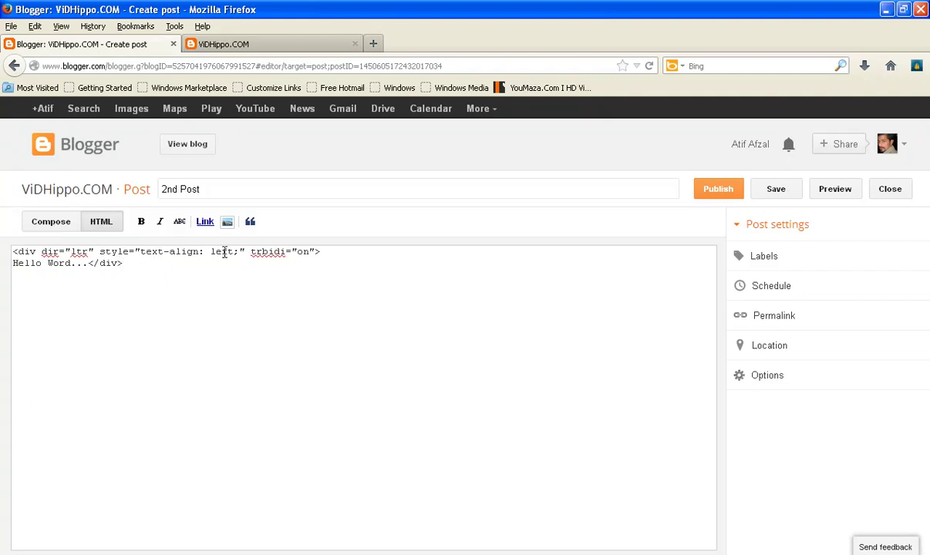
{"action": "left_click_drag", "start_coordinate": [124, 264], "coordinate": [14, 236]}
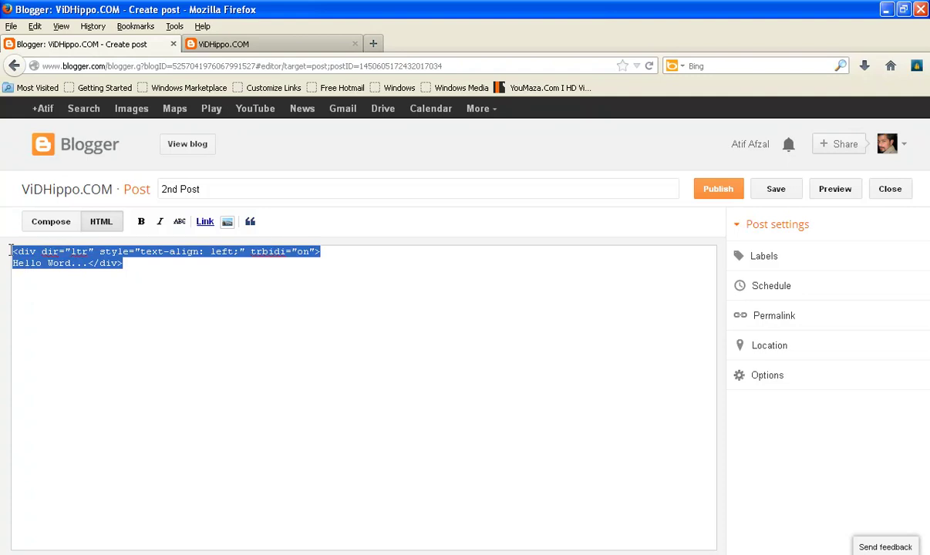
{"action": "left_click", "coordinate": [126, 263]}
{"action": "left_click_drag", "start_coordinate": [126, 263], "coordinate": [5, 256]}
{"action": "left_click", "coordinate": [53, 229]}
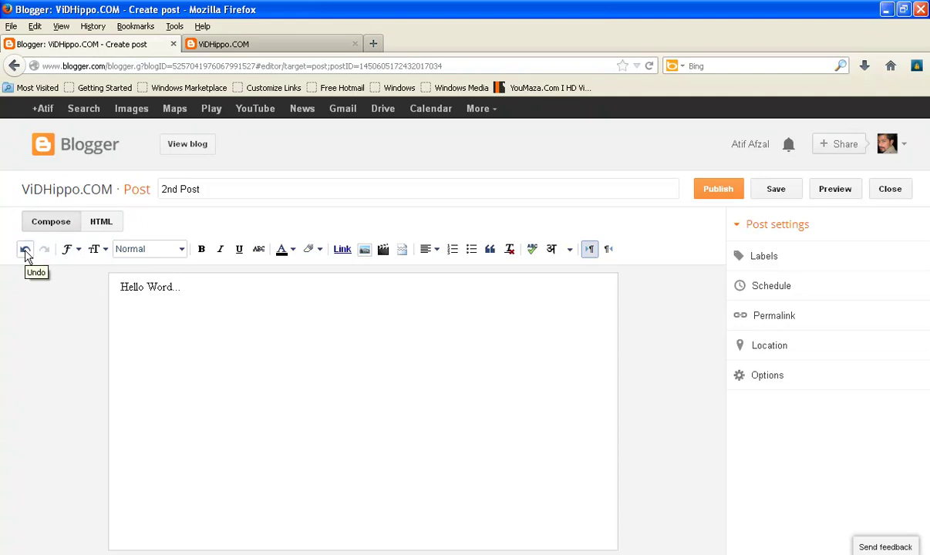
Step: Append "123" to the body text, undo and redo that addition, and dismiss the error notice
{"action": "left_click", "coordinate": [200, 288]}
{"action": "type", "text": "123"}
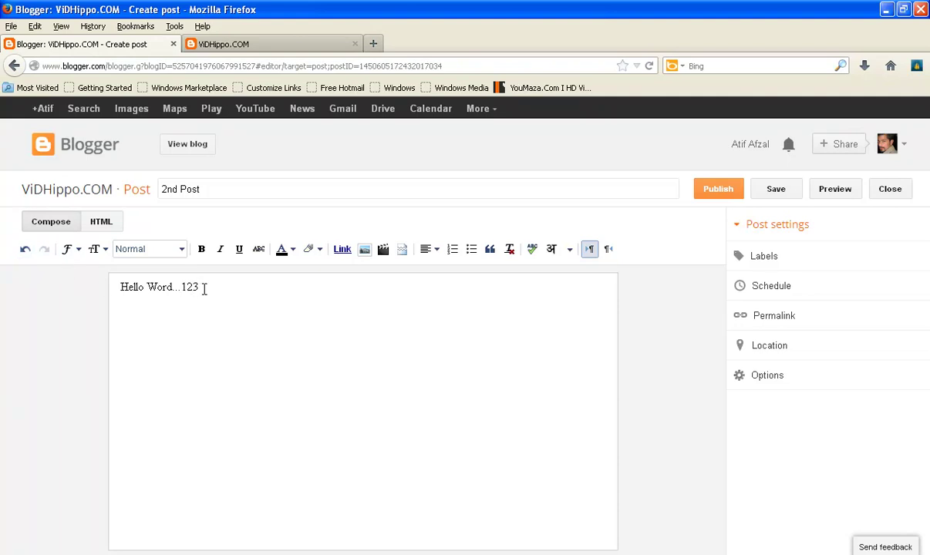
{"action": "left_click", "coordinate": [24, 254]}
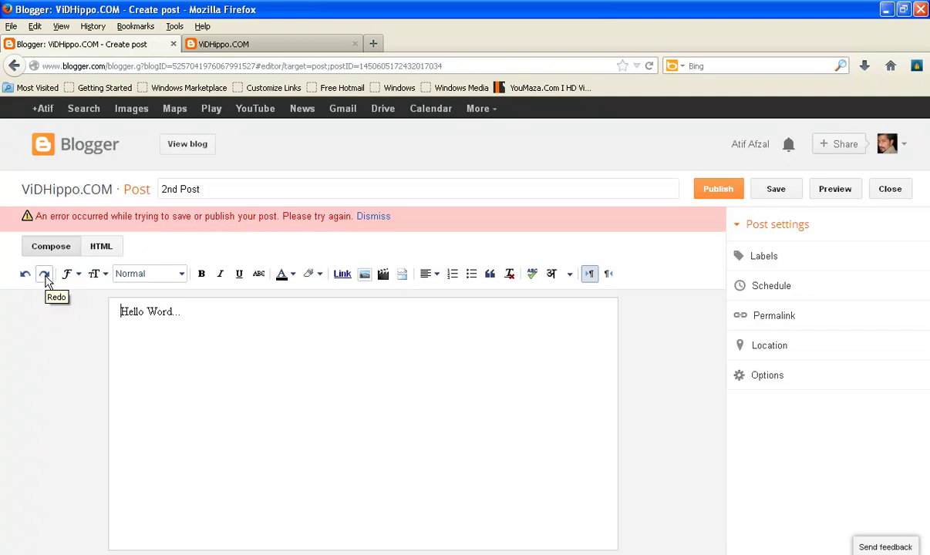
{"action": "left_click", "coordinate": [45, 276]}
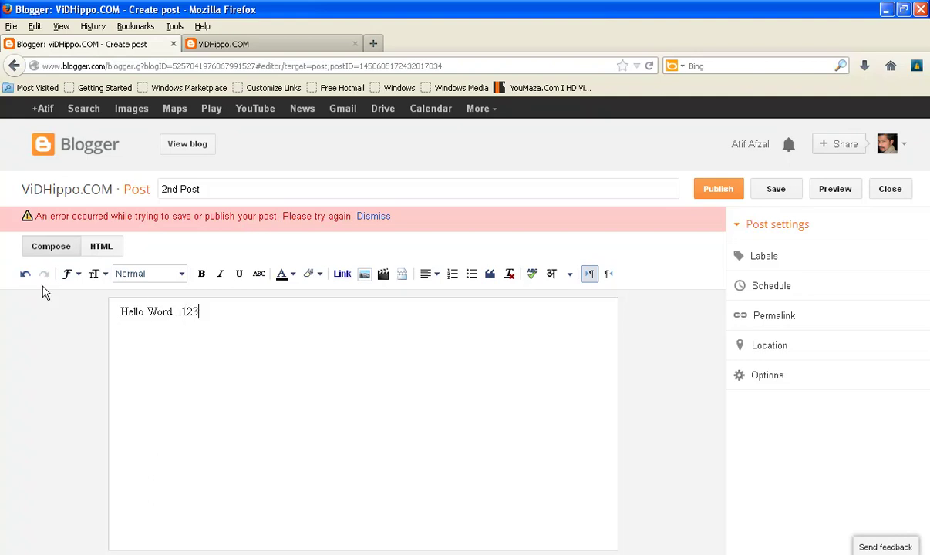
{"action": "left_click", "coordinate": [373, 218]}
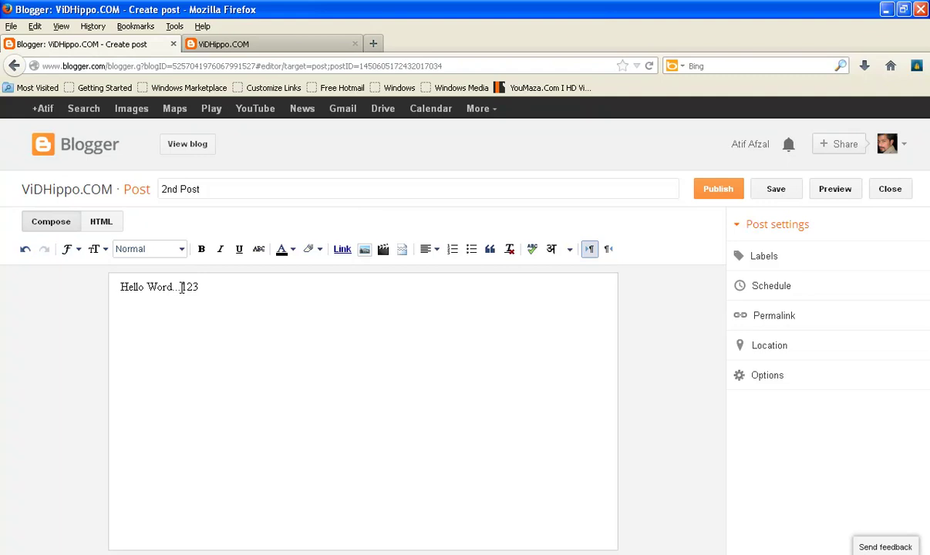
Step: Replace the "123" at the end of the body text with a line break
{"action": "left_click_drag", "start_coordinate": [180, 287], "coordinate": [209, 288]}
{"action": "key", "text": "Return"}
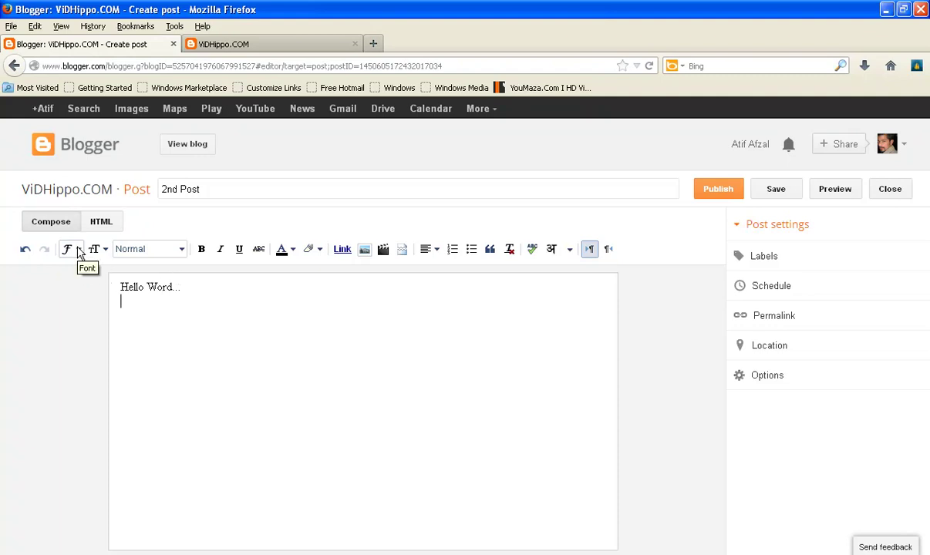
Step: Set the font of the "Hello Word..." line to Georgia
{"action": "left_click_drag", "start_coordinate": [185, 290], "coordinate": [115, 289]}
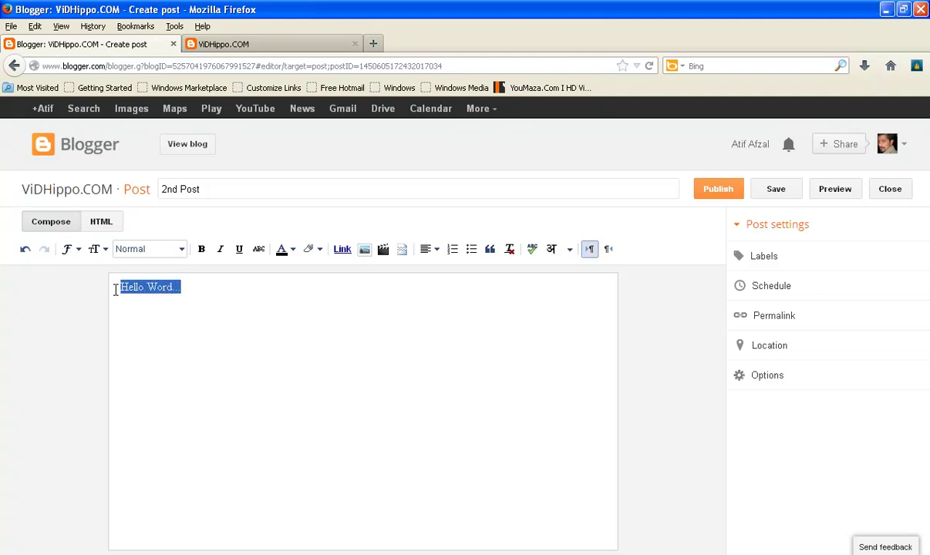
{"action": "left_click", "coordinate": [79, 250]}
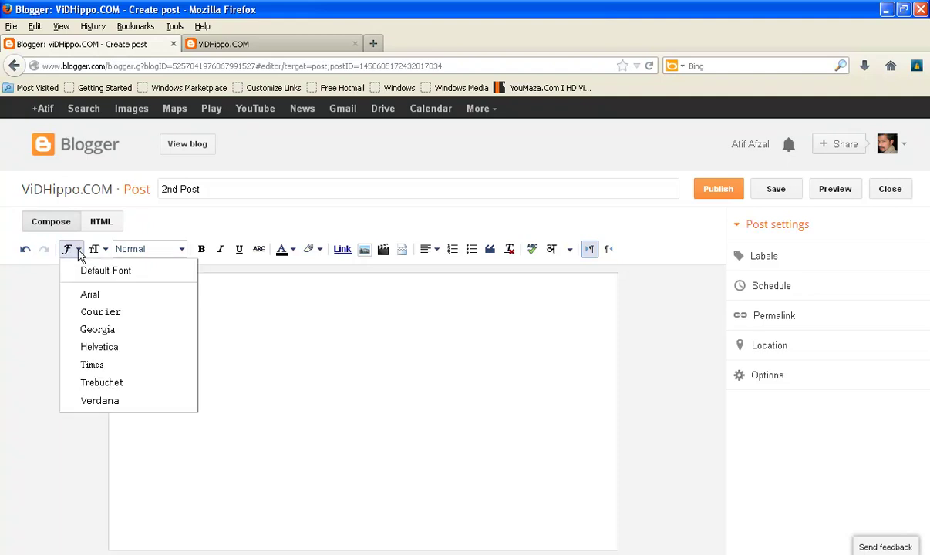
{"action": "left_click", "coordinate": [121, 277]}
{"action": "left_click", "coordinate": [170, 287]}
{"action": "left_click_drag", "start_coordinate": [193, 289], "coordinate": [89, 291]}
{"action": "left_click", "coordinate": [78, 251]}
{"action": "left_click", "coordinate": [97, 329]}
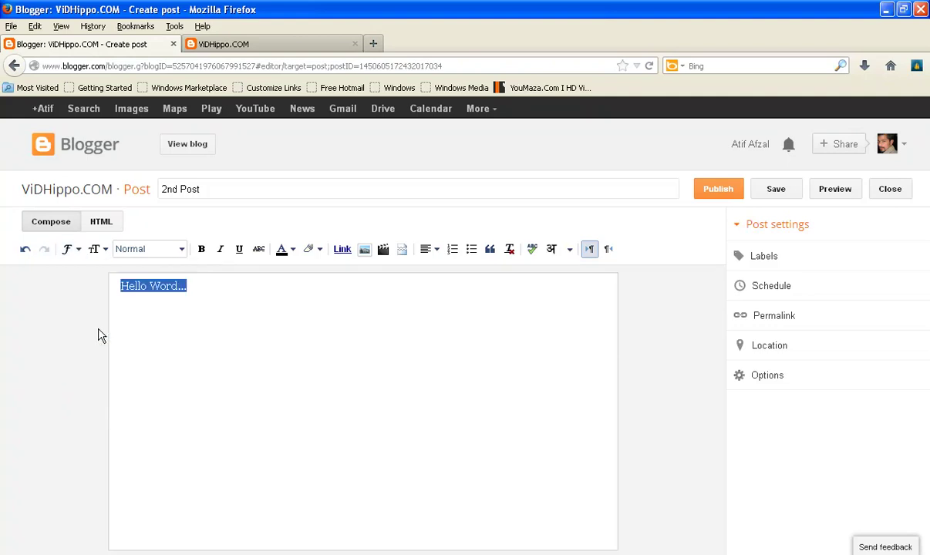
Step: Change the font of the "Hello Word..." line to Times and reset it to Default Font
{"action": "left_click", "coordinate": [73, 249]}
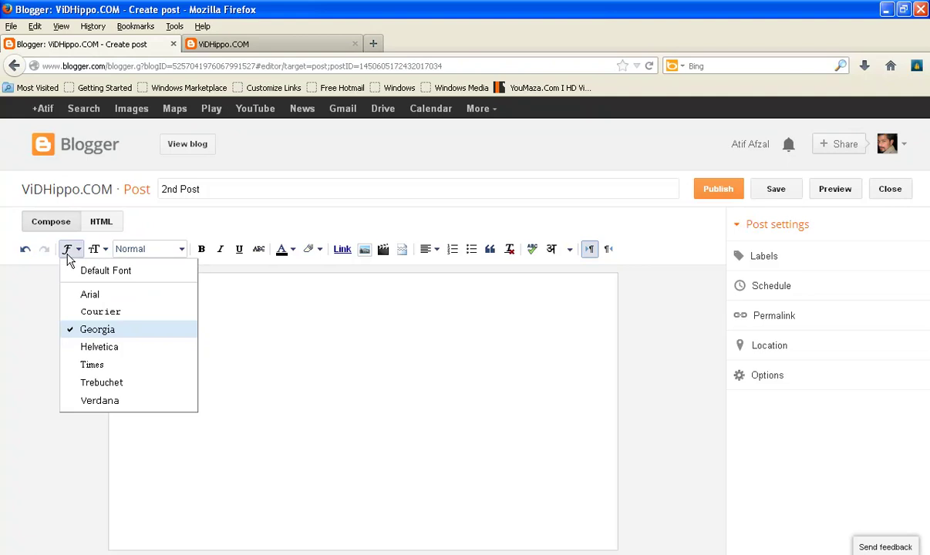
{"action": "left_click", "coordinate": [91, 360]}
{"action": "left_click_drag", "start_coordinate": [183, 305], "coordinate": [85, 285]}
{"action": "left_click", "coordinate": [73, 249]}
{"action": "left_click", "coordinate": [101, 275]}
{"action": "left_click", "coordinate": [183, 313]}
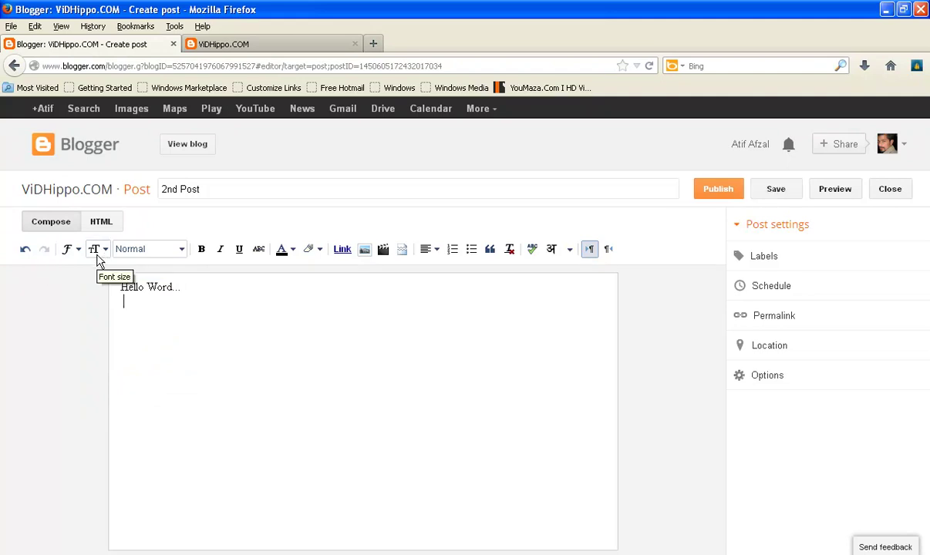
Step: Set the font size of the "Hello Word..." line to Largest
{"action": "left_click_drag", "start_coordinate": [205, 286], "coordinate": [112, 289]}
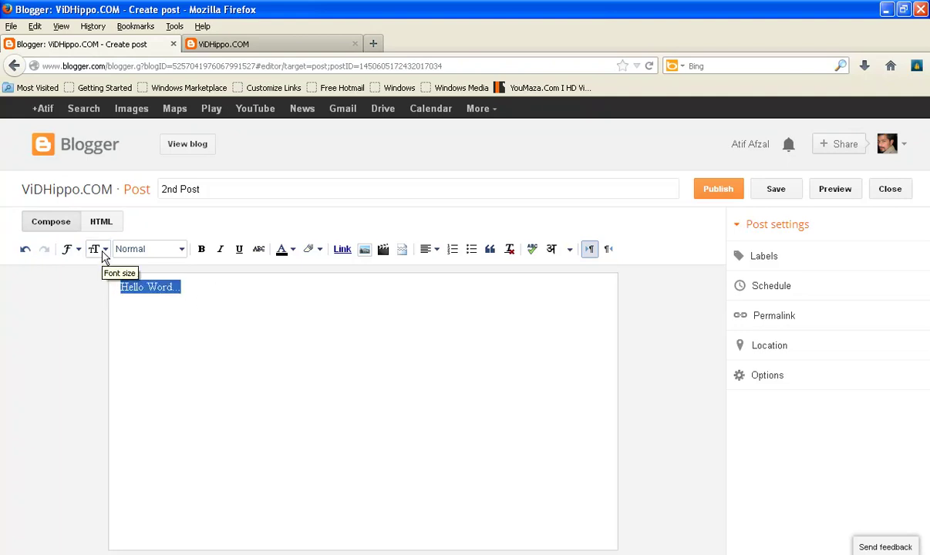
{"action": "left_click", "coordinate": [105, 255]}
{"action": "left_click", "coordinate": [394, 355]}
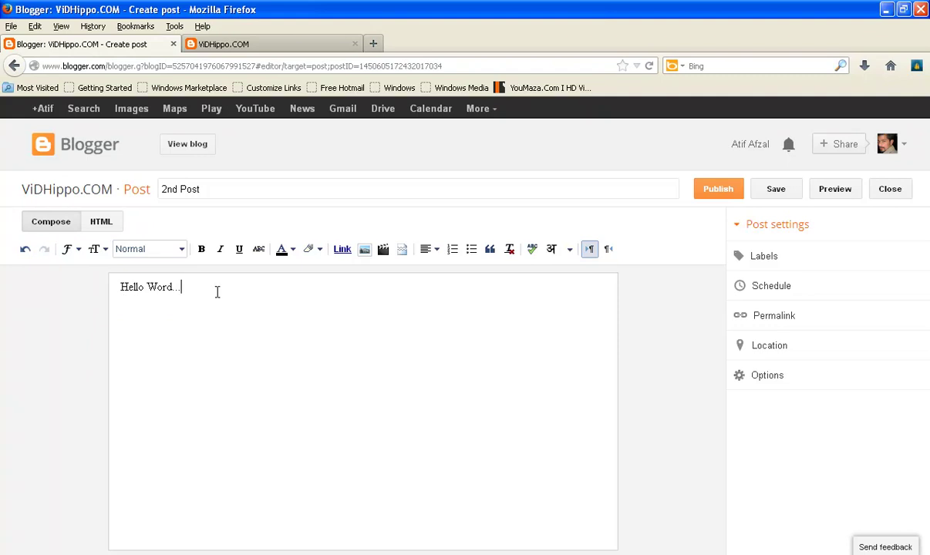
{"action": "left_click_drag", "start_coordinate": [206, 287], "coordinate": [110, 290]}
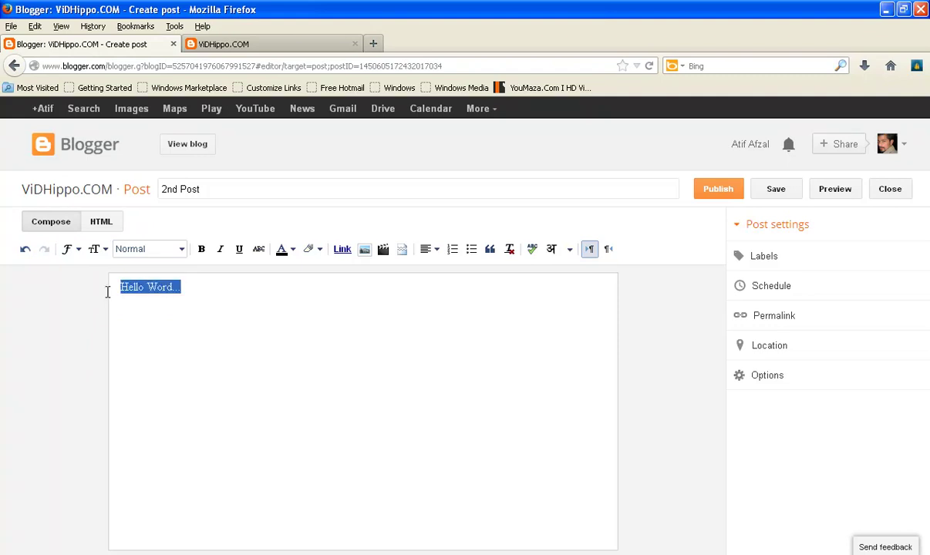
{"action": "left_click", "coordinate": [106, 249]}
{"action": "left_click", "coordinate": [115, 248]}
{"action": "left_click", "coordinate": [98, 249]}
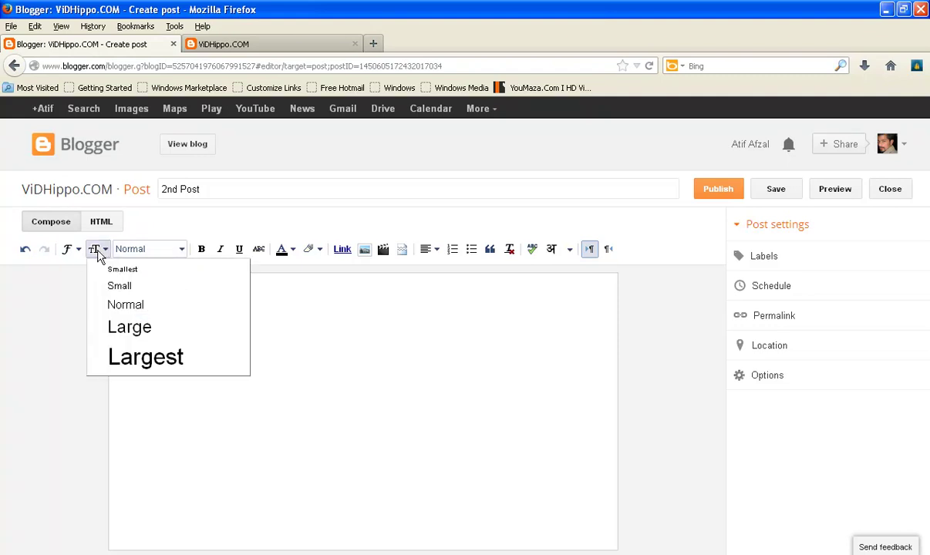
{"action": "left_click", "coordinate": [135, 357]}
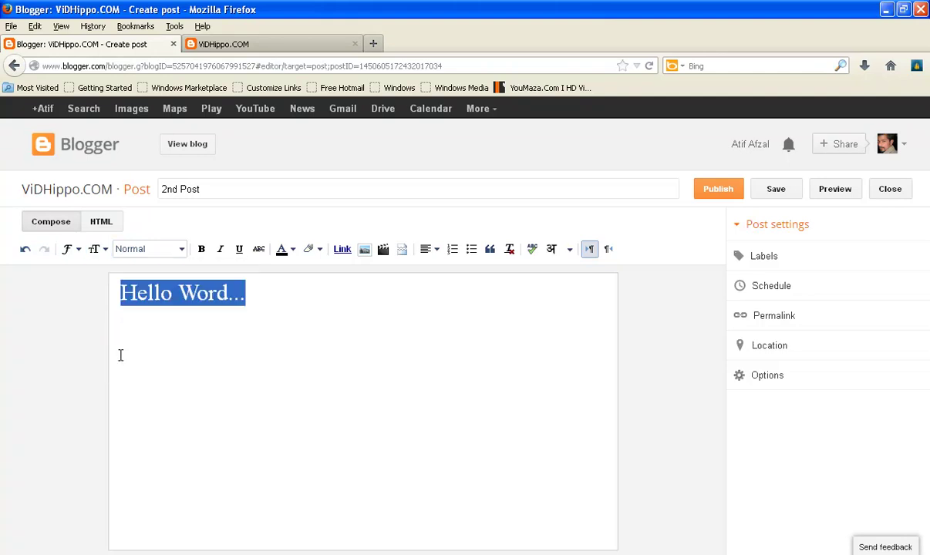
Step: Change the font size of the "Hello Word..." line to Large
{"action": "left_click", "coordinate": [271, 314]}
{"action": "left_click_drag", "start_coordinate": [261, 292], "coordinate": [83, 277]}
{"action": "left_click", "coordinate": [96, 249]}
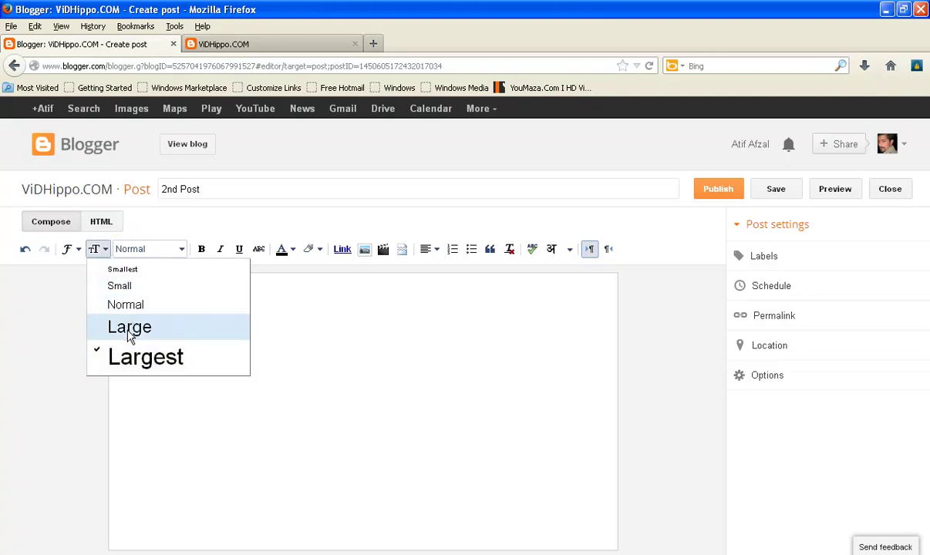
{"action": "left_click", "coordinate": [129, 327]}
{"action": "left_click", "coordinate": [222, 301]}
Step: Change the font size of the "Hello Word..." line to Small and reset it to Normal
{"action": "left_click_drag", "start_coordinate": [220, 293], "coordinate": [102, 287]}
{"action": "left_click", "coordinate": [96, 249]}
{"action": "left_click", "coordinate": [121, 286]}
{"action": "left_click", "coordinate": [206, 306]}
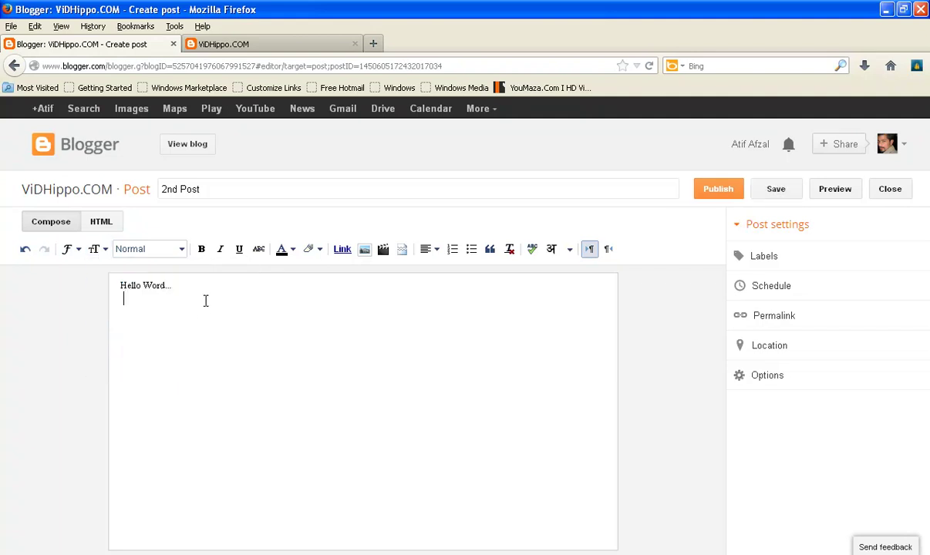
{"action": "key", "text": "ctrl+a"}
{"action": "left_click", "coordinate": [96, 248]}
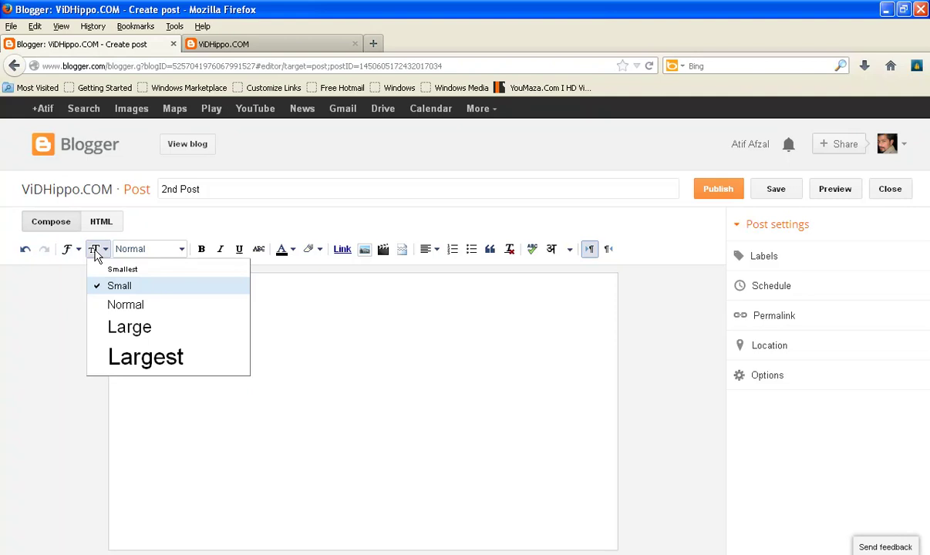
{"action": "left_click", "coordinate": [126, 305]}
{"action": "left_click", "coordinate": [189, 318]}
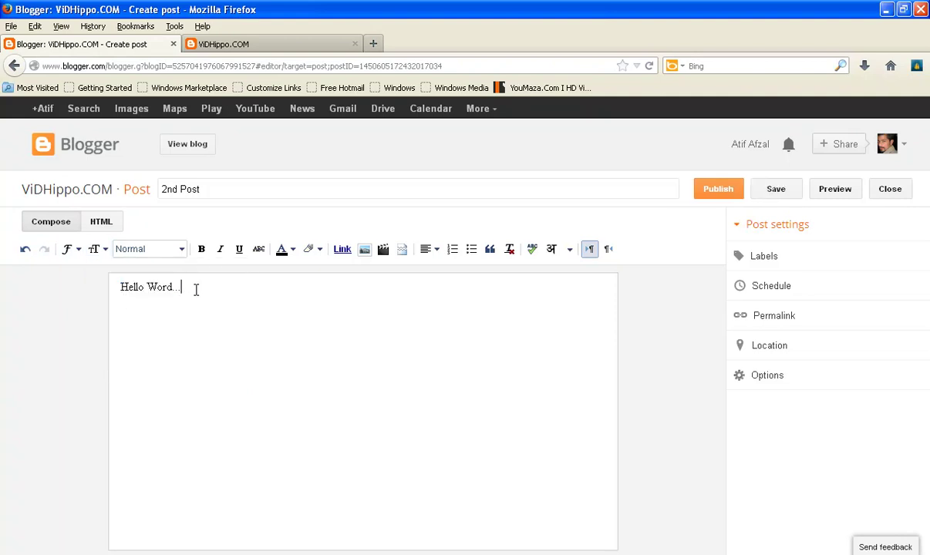
Step: Apply the Heading paragraph format to the "Hello Word..." line
{"action": "left_click_drag", "start_coordinate": [187, 284], "coordinate": [90, 283]}
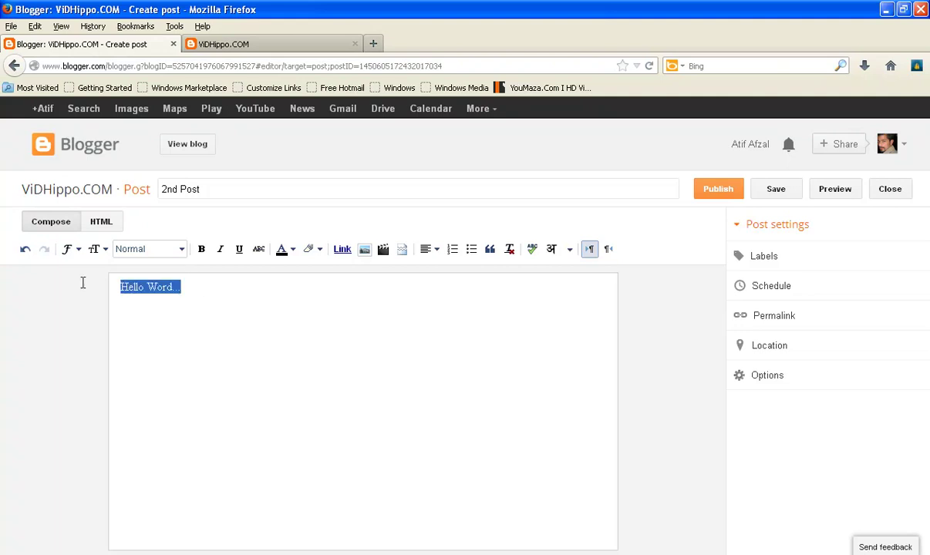
{"action": "left_click", "coordinate": [160, 254]}
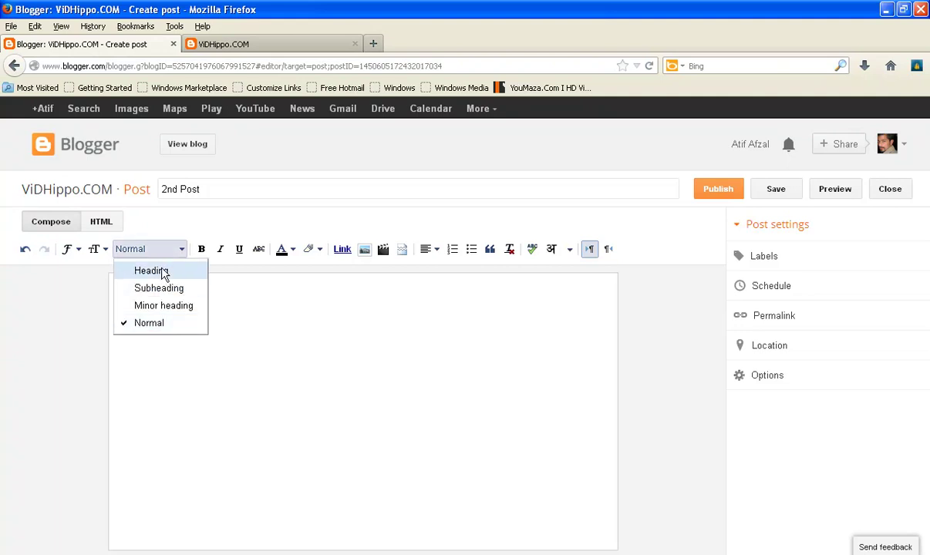
{"action": "left_click", "coordinate": [161, 271]}
{"action": "left_click", "coordinate": [206, 291]}
{"action": "key", "text": "Return"}
Step: Change the paragraph format of the "Hello Word..." line to Subheading and reset it to Normal
{"action": "left_click_drag", "start_coordinate": [206, 291], "coordinate": [83, 284]}
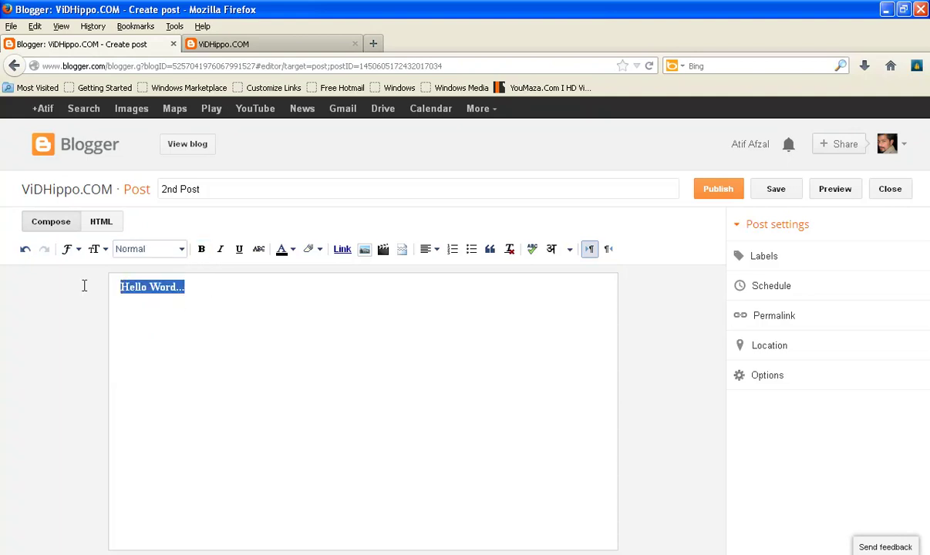
{"action": "left_click", "coordinate": [168, 251]}
{"action": "left_click", "coordinate": [163, 289]}
{"action": "left_click_drag", "start_coordinate": [184, 289], "coordinate": [130, 262]}
{"action": "left_click", "coordinate": [135, 249]}
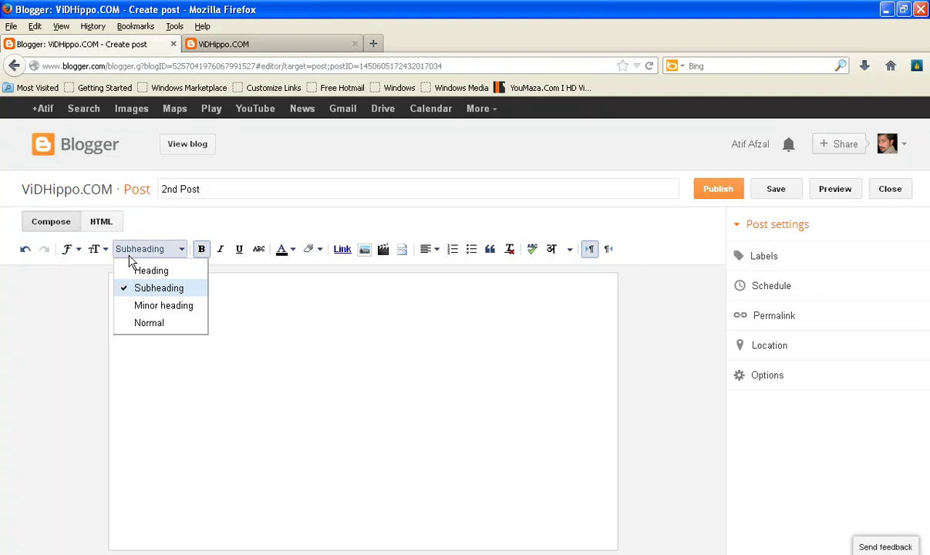
{"action": "left_click", "coordinate": [147, 322]}
{"action": "left_click", "coordinate": [216, 303]}
{"action": "left_click", "coordinate": [209, 290]}
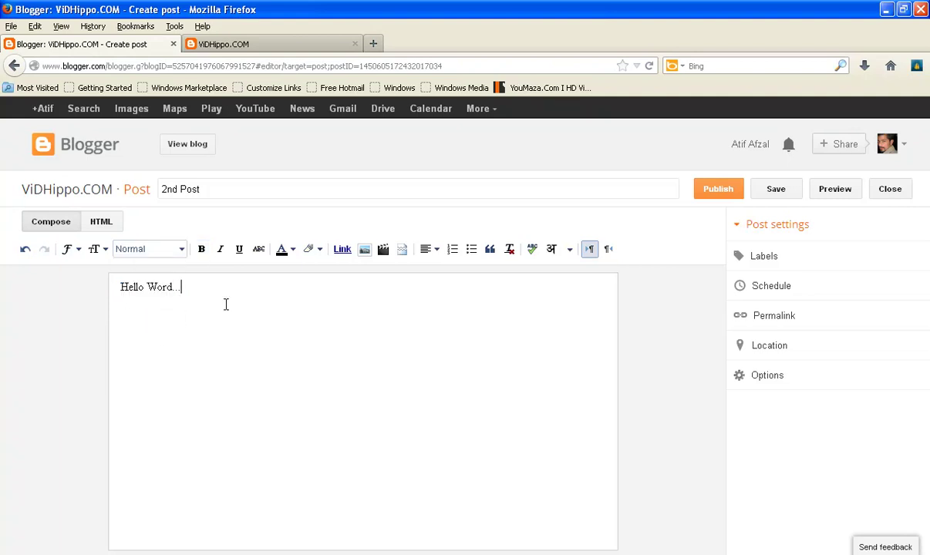
Step: Make the "Hello Word..." line bold and italic
{"action": "left_click_drag", "start_coordinate": [210, 293], "coordinate": [98, 282]}
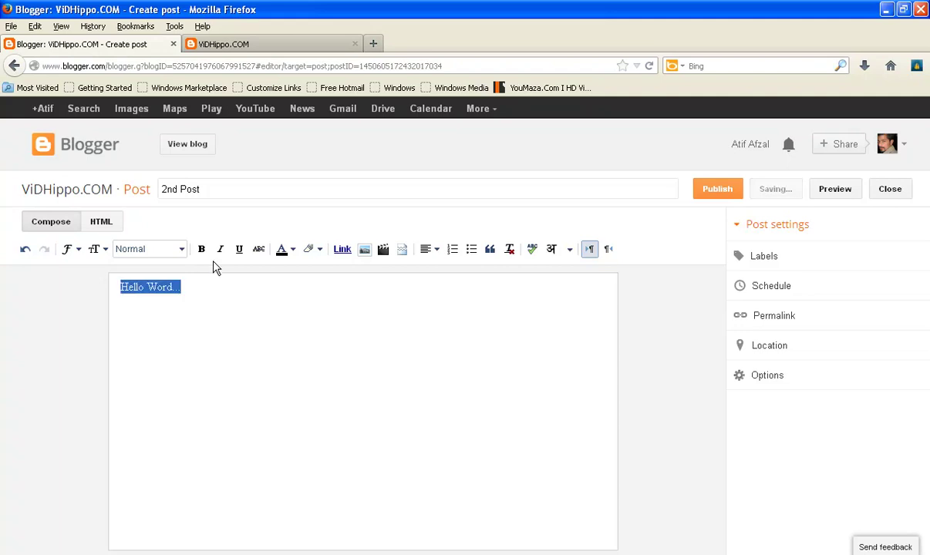
{"action": "left_click", "coordinate": [202, 253]}
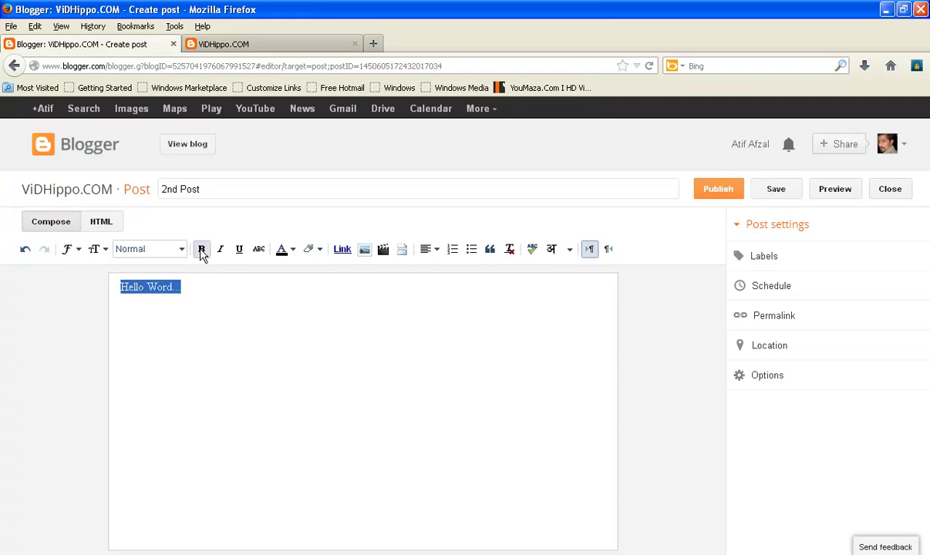
{"action": "left_click", "coordinate": [163, 301]}
{"action": "left_click_drag", "start_coordinate": [185, 288], "coordinate": [110, 280]}
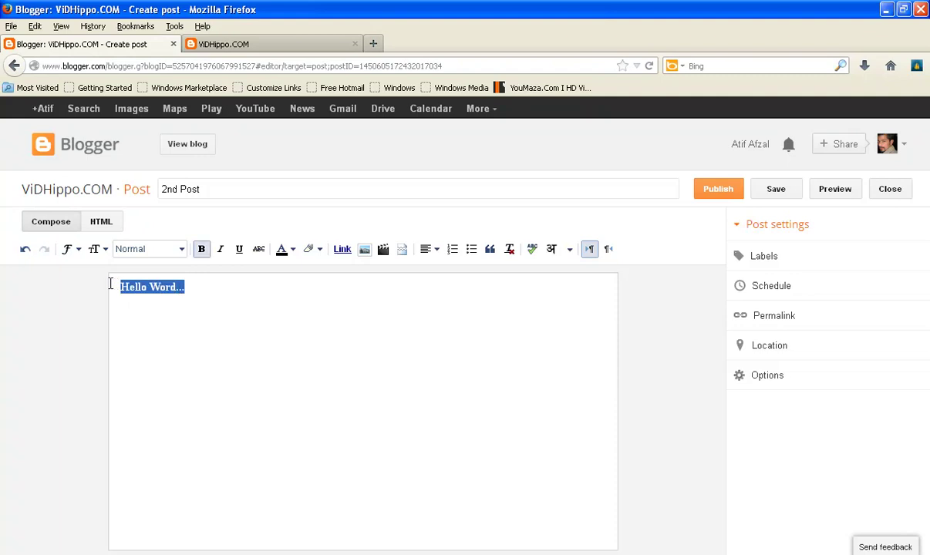
{"action": "left_click", "coordinate": [221, 253]}
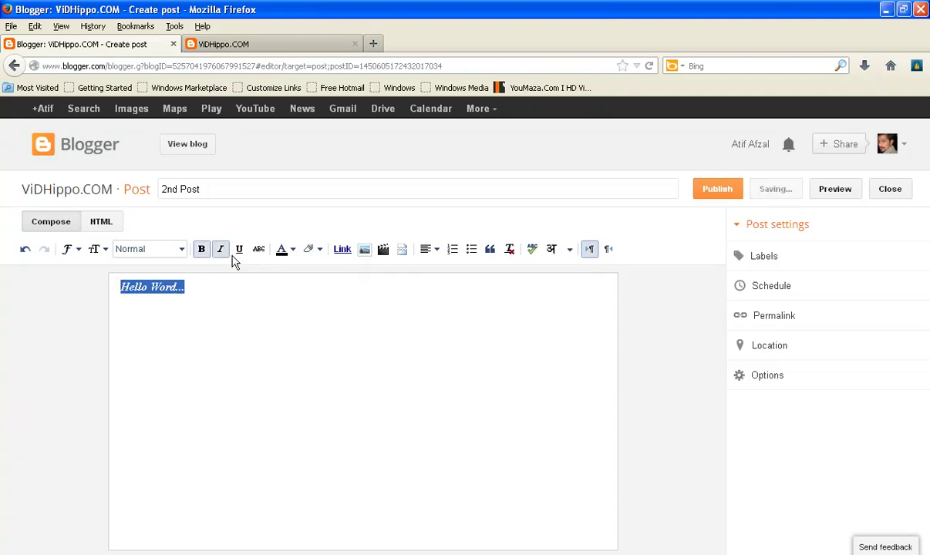
{"action": "left_click", "coordinate": [223, 303]}
Step: Underline the "Hello Word..." line
{"action": "left_click", "coordinate": [242, 254]}
{"action": "left_click", "coordinate": [210, 311]}
{"action": "left_click", "coordinate": [216, 291]}
Step: Enlarge the "Hello Word..." line by setting its font size to Largest
{"action": "triple_click", "coordinate": [171, 287]}
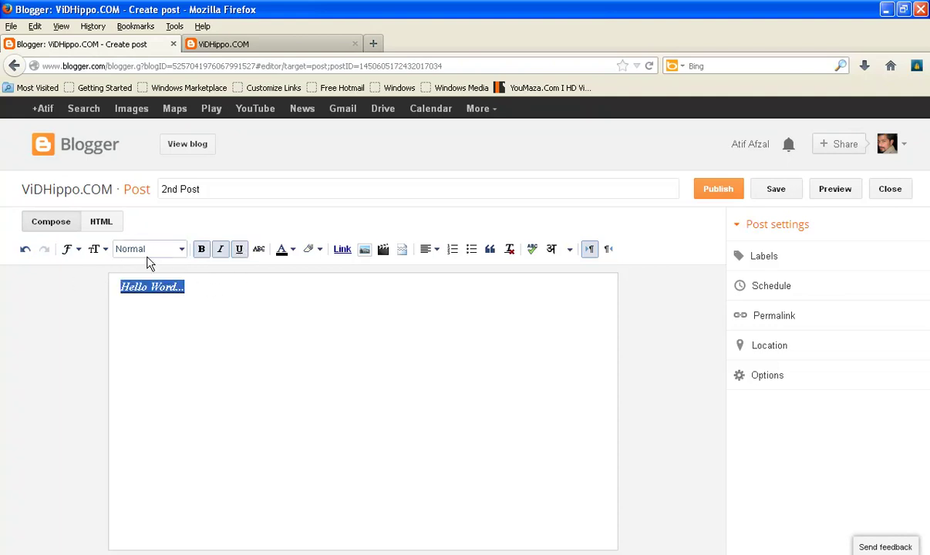
{"action": "left_click", "coordinate": [77, 251]}
{"action": "left_click", "coordinate": [96, 249]}
{"action": "left_click", "coordinate": [96, 250]}
{"action": "left_click", "coordinate": [96, 250]}
{"action": "left_click", "coordinate": [123, 353]}
Step: Remove the underline, italic and bold formatting from the "Hello Word..." line
{"action": "left_click_drag", "start_coordinate": [285, 303], "coordinate": [106, 294]}
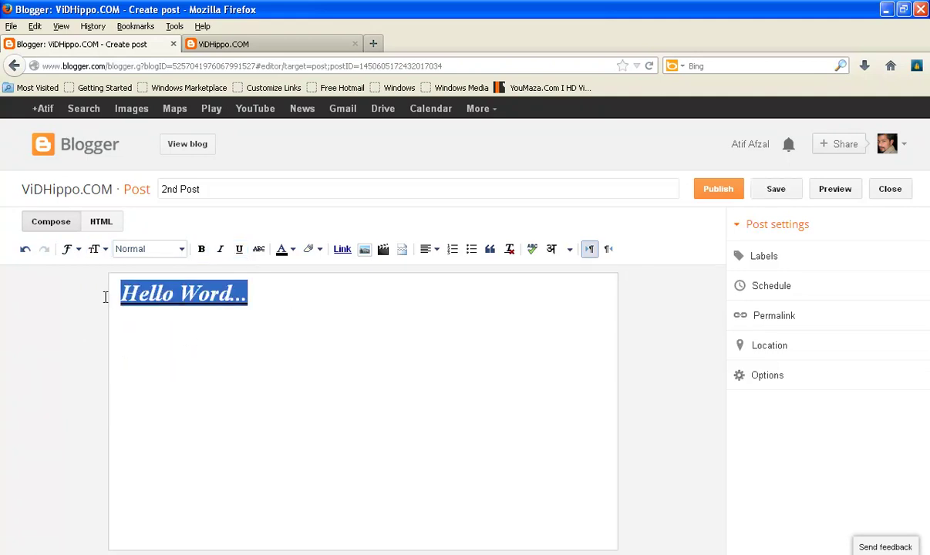
{"action": "left_click", "coordinate": [220, 249]}
{"action": "left_click", "coordinate": [200, 249]}
{"action": "left_click", "coordinate": [213, 364]}
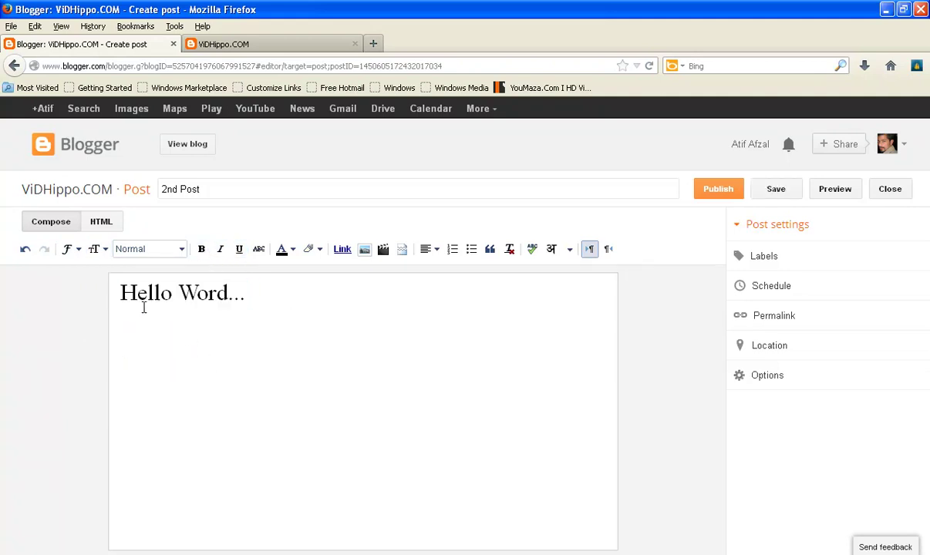
Step: Apply bold and italic formatting to the "Hello Word..." line
{"action": "left_click_drag", "start_coordinate": [253, 297], "coordinate": [104, 285]}
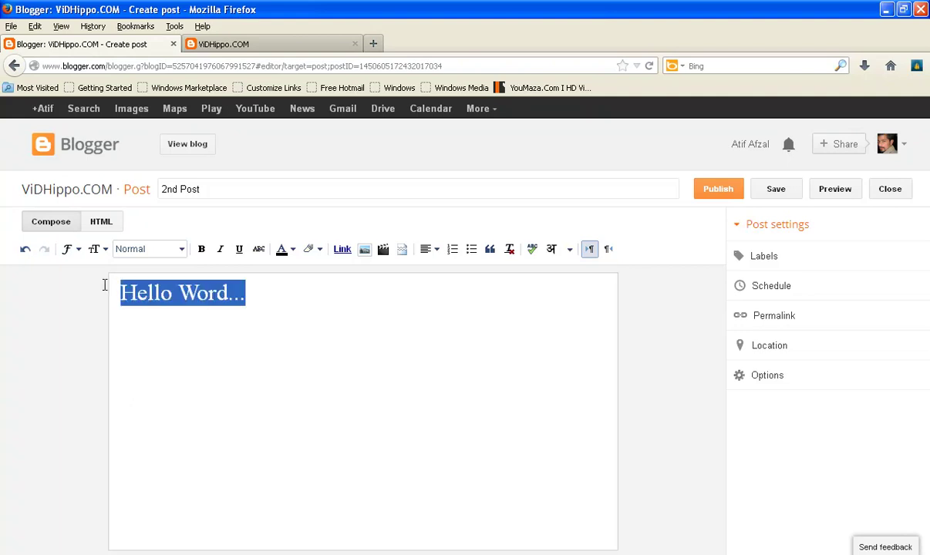
{"action": "left_click", "coordinate": [201, 249]}
{"action": "left_click", "coordinate": [144, 309]}
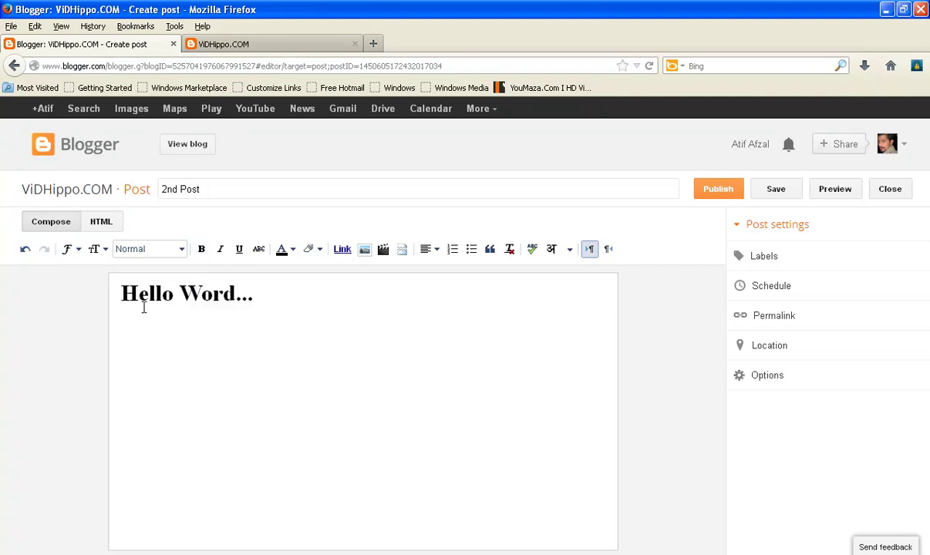
{"action": "left_click_drag", "start_coordinate": [297, 299], "coordinate": [104, 293]}
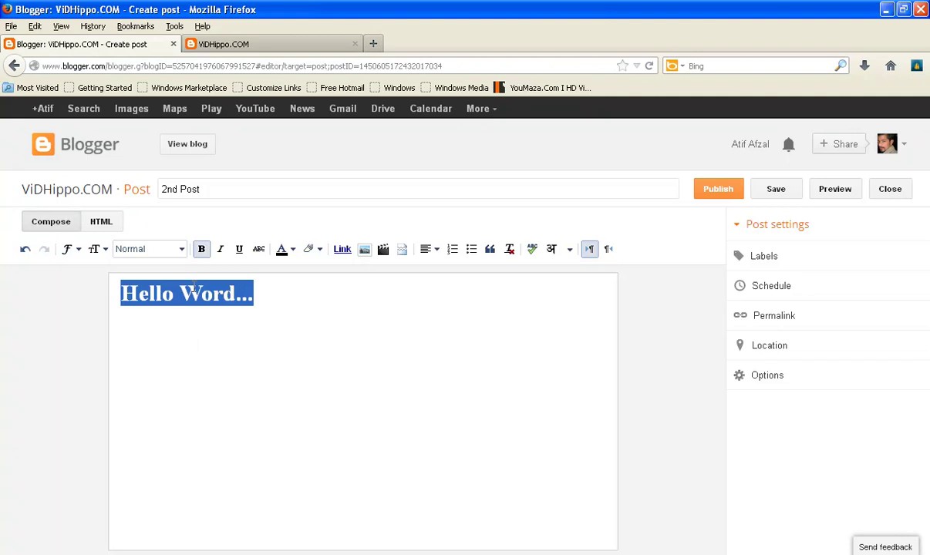
{"action": "left_click", "coordinate": [219, 250]}
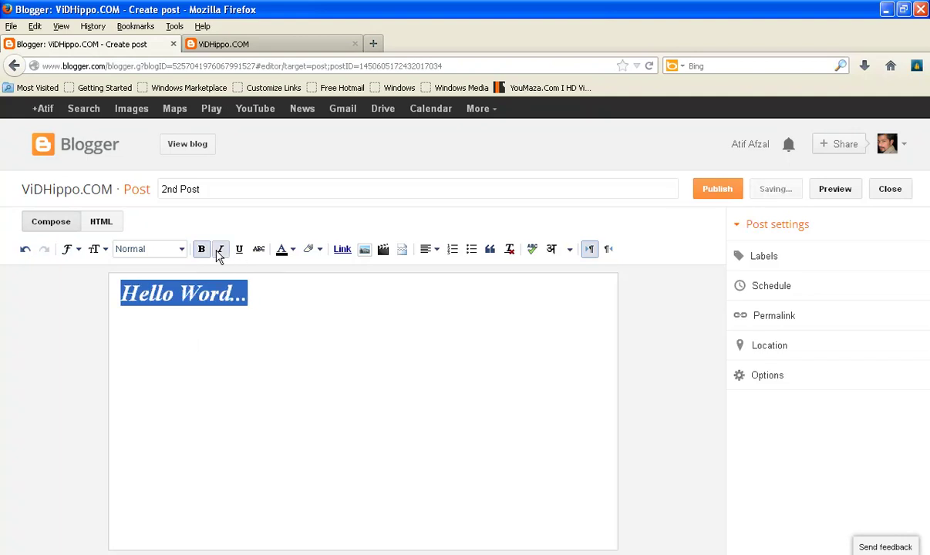
{"action": "left_click", "coordinate": [259, 327]}
Step: Add an underline to the "Hello Word..." line
{"action": "left_click_drag", "start_coordinate": [248, 295], "coordinate": [119, 293]}
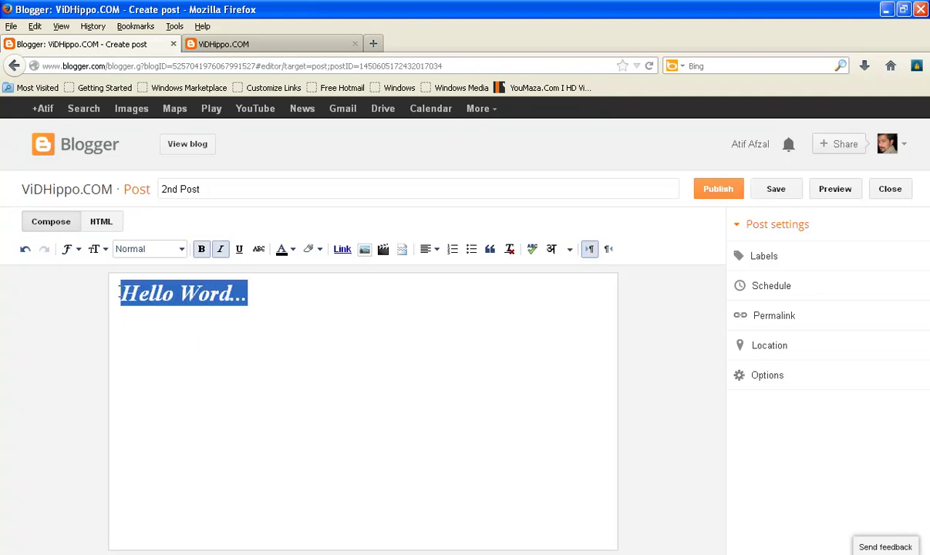
{"action": "left_click", "coordinate": [239, 252]}
{"action": "left_click", "coordinate": [261, 333]}
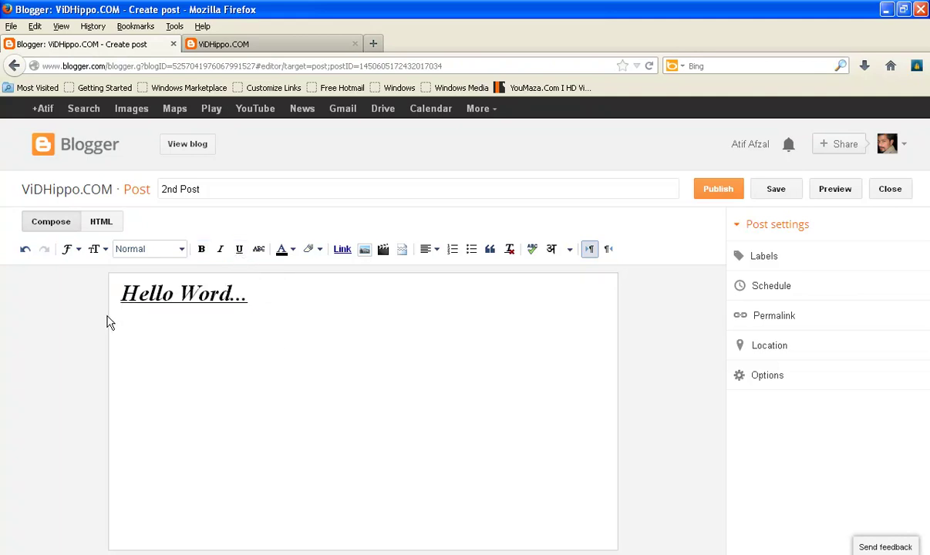
Step: Replace the underline of the "Hello Word..." line with a strikethrough
{"action": "left_click_drag", "start_coordinate": [262, 298], "coordinate": [108, 281]}
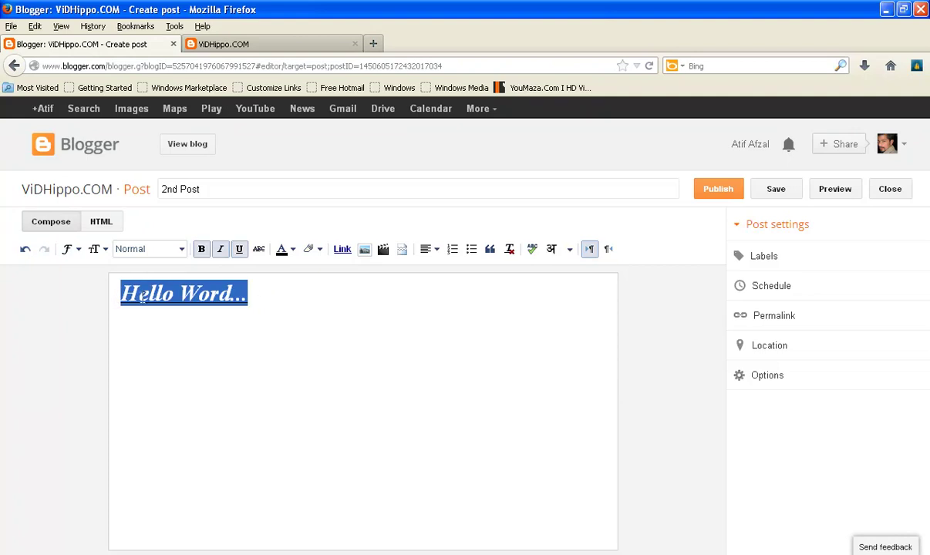
{"action": "left_click", "coordinate": [239, 249]}
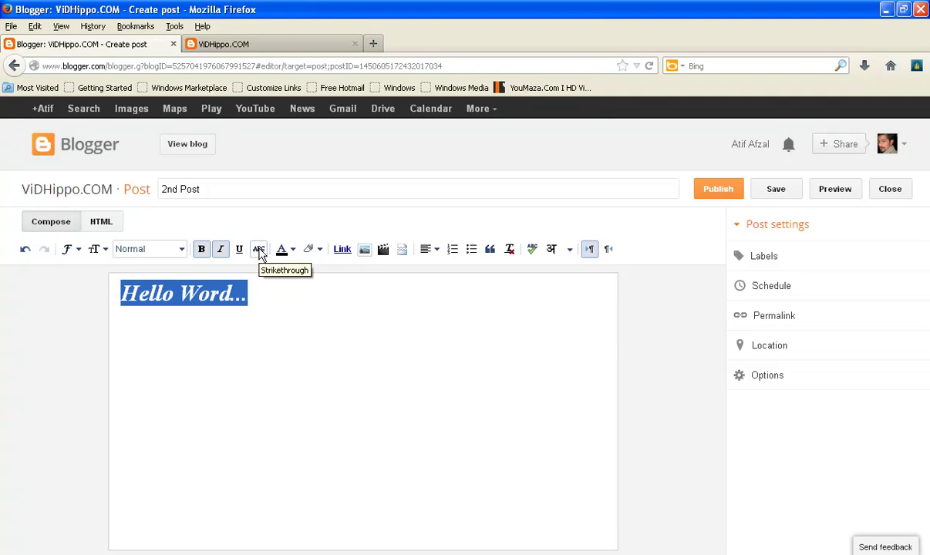
{"action": "left_click", "coordinate": [259, 249]}
{"action": "left_click", "coordinate": [265, 371]}
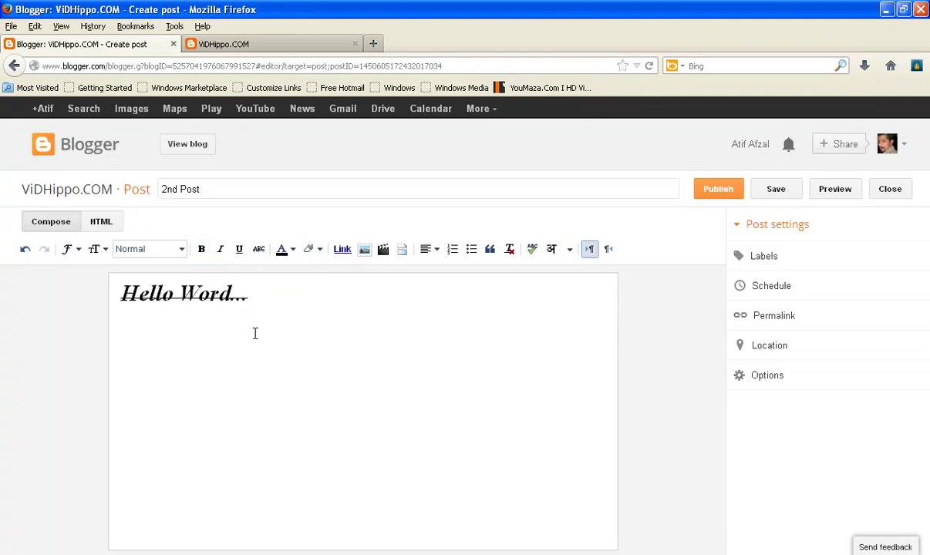
Step: Add a struck-through "300" on a new line below "Hello Word...", leaving blank space between them
{"action": "left_click", "coordinate": [270, 295]}
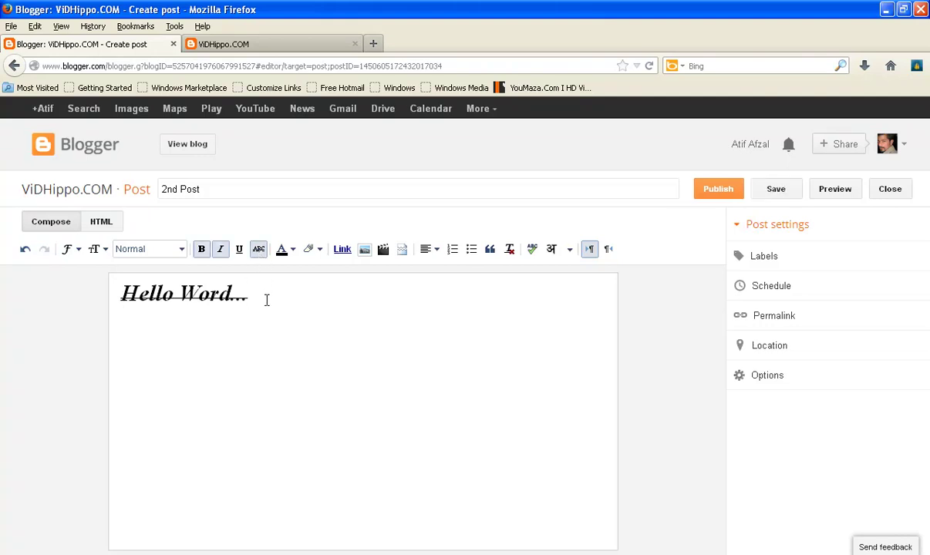
{"action": "key", "text": "Return"}
{"action": "key", "text": "BackSpace"}
{"action": "key", "text": "Return"}
{"action": "key", "text": "Return"}
{"action": "type", "text": "300"}
Step: Append "200" without strikethrough after "300" and delete the whole number line
{"action": "left_click", "coordinate": [258, 248]}
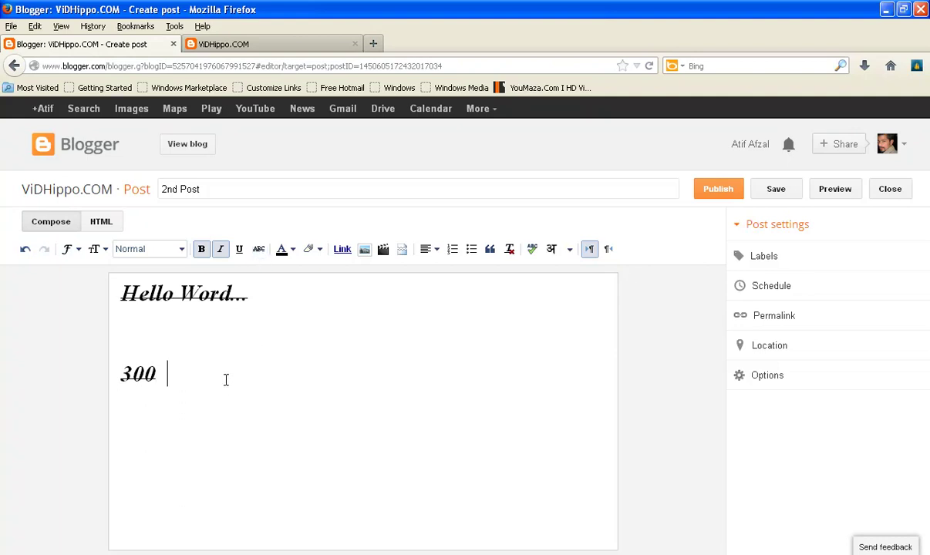
{"action": "type", "text": "200"}
{"action": "left_click_drag", "start_coordinate": [212, 374], "coordinate": [110, 371]}
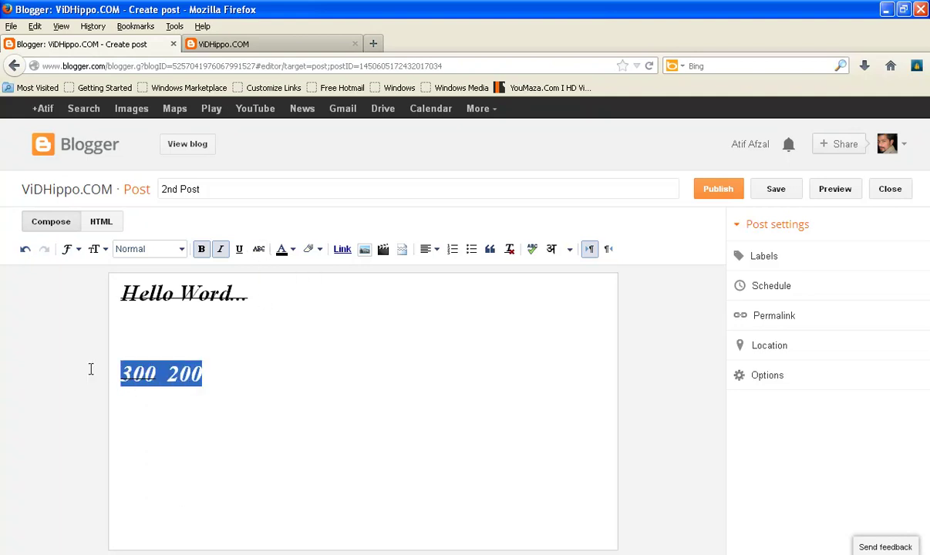
{"action": "key", "text": "BackSpace"}
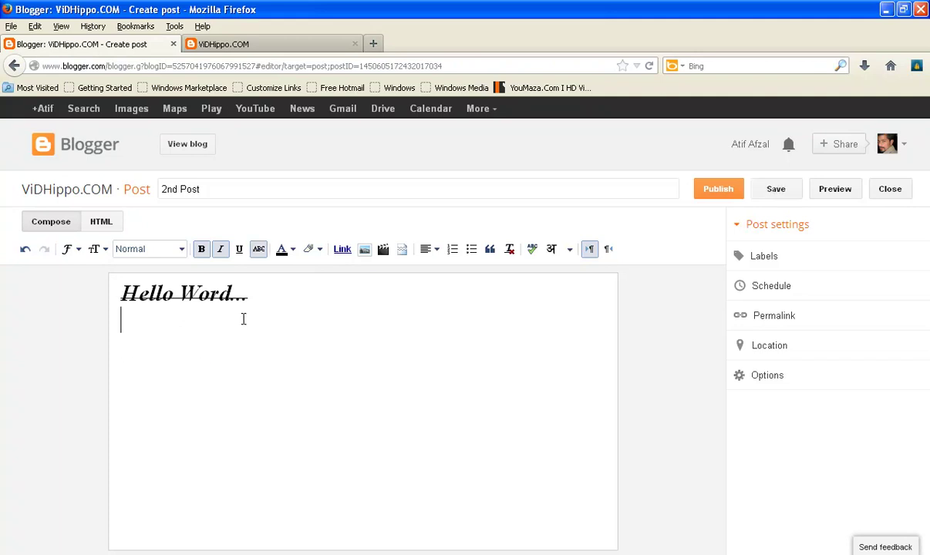
Step: Remove the strikethrough, italic and bold formatting from the "Hello Word..." line
{"action": "left_click_drag", "start_coordinate": [251, 292], "coordinate": [105, 291]}
{"action": "left_click", "coordinate": [260, 249]}
{"action": "left_click", "coordinate": [220, 249]}
{"action": "left_click", "coordinate": [201, 249]}
{"action": "left_click", "coordinate": [249, 353]}
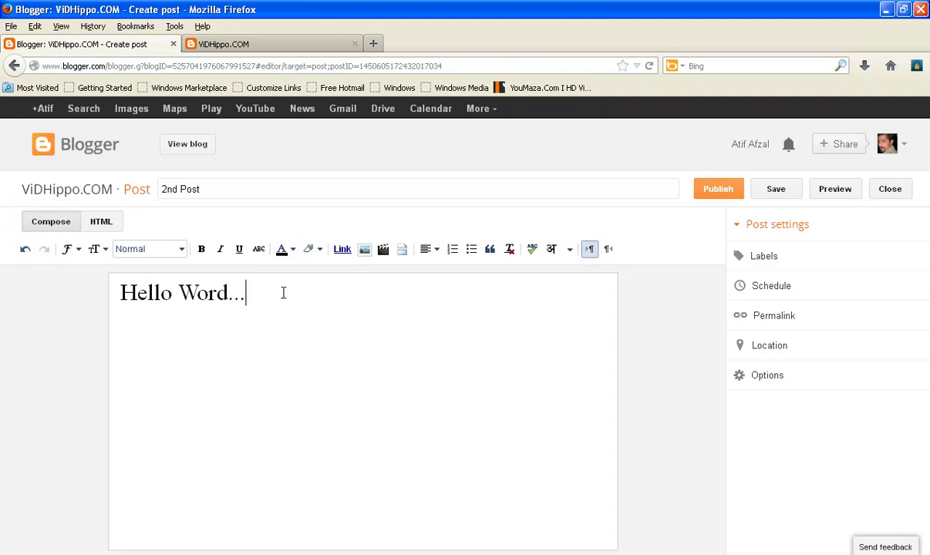
Step: Change the text color of the "Hello Word..." line to red
{"action": "left_click_drag", "start_coordinate": [285, 293], "coordinate": [73, 288]}
{"action": "left_click", "coordinate": [293, 249]}
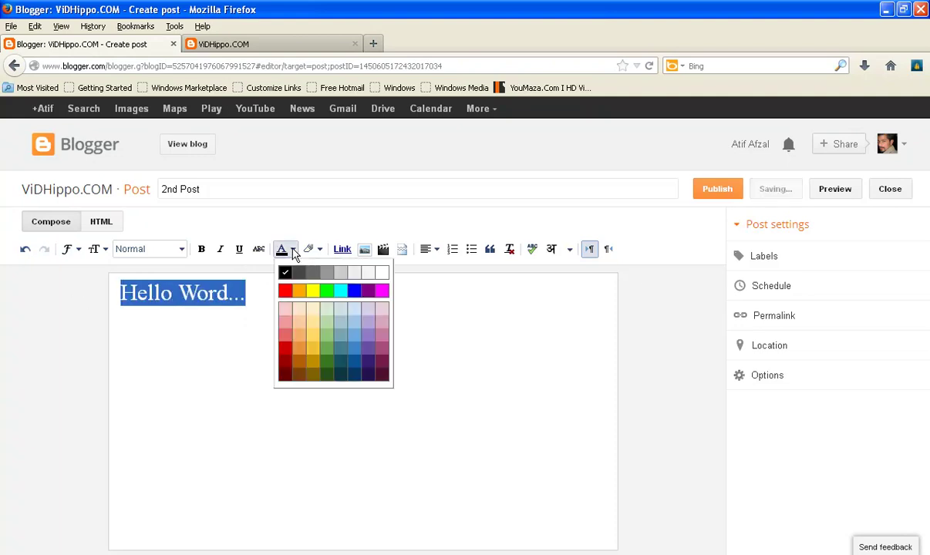
{"action": "left_click", "coordinate": [285, 291]}
{"action": "left_click", "coordinate": [264, 320]}
Step: Recolor the "Hello Word..." text light blue
{"action": "left_click_drag", "start_coordinate": [264, 320], "coordinate": [108, 291]}
{"action": "left_click", "coordinate": [282, 249]}
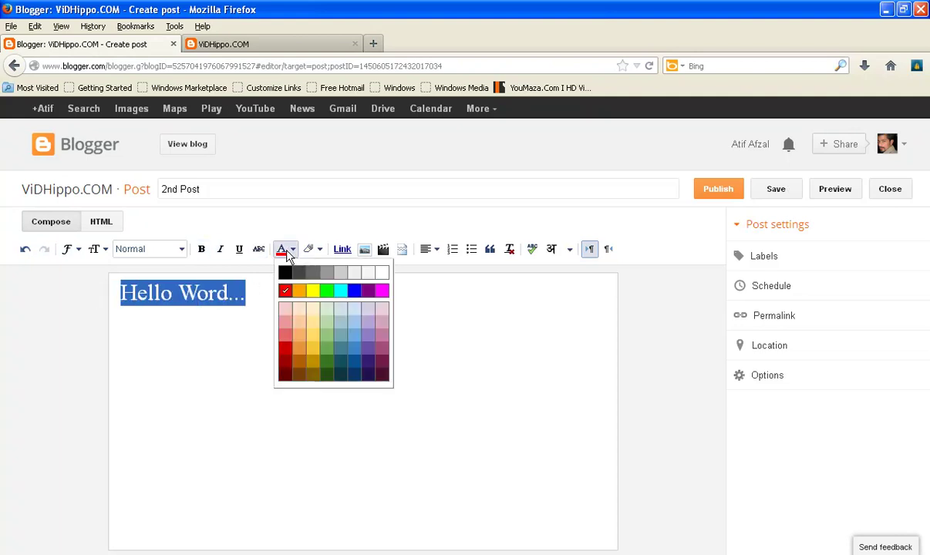
{"action": "left_click", "coordinate": [352, 338]}
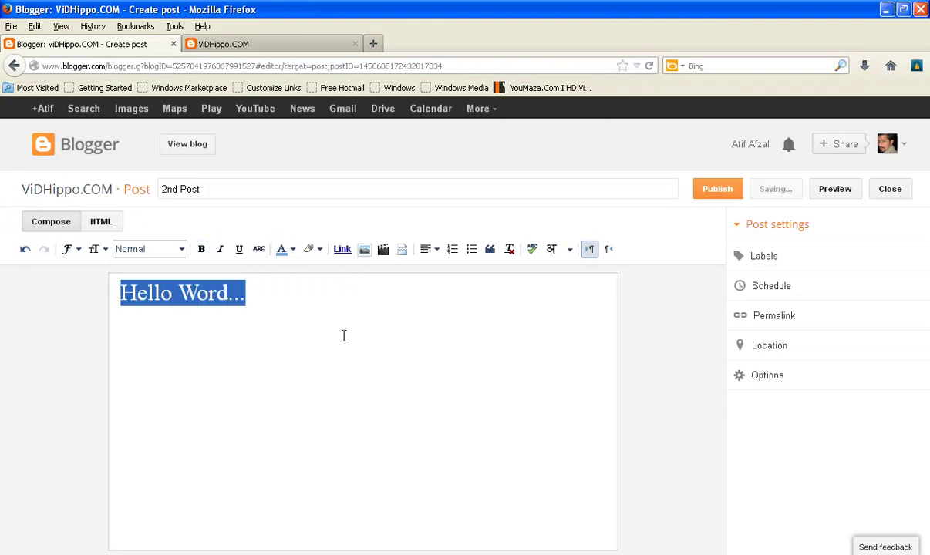
{"action": "left_click", "coordinate": [267, 339]}
{"action": "left_click", "coordinate": [274, 301]}
Step: Set the text color of the "Hello Word..." line back to black
{"action": "left_click_drag", "start_coordinate": [274, 301], "coordinate": [89, 298]}
{"action": "left_click", "coordinate": [292, 249]}
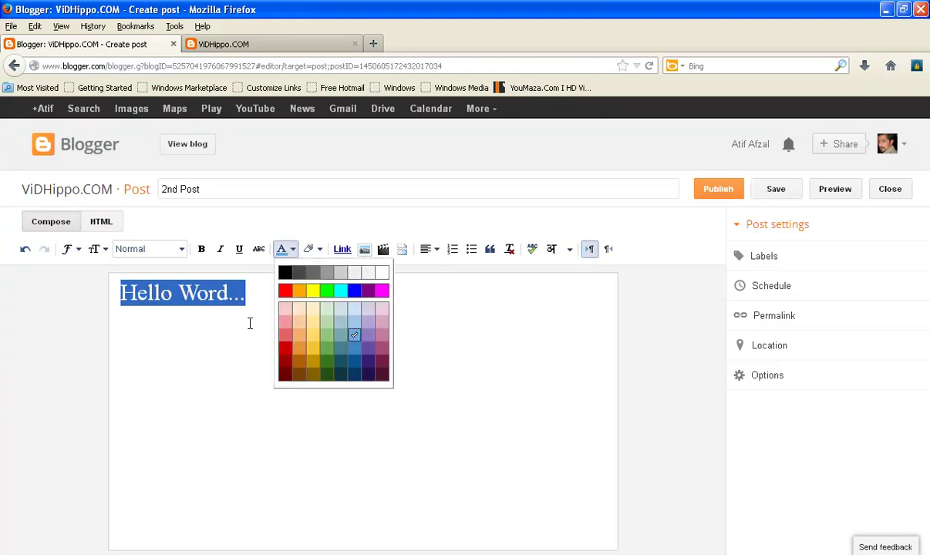
{"action": "left_click", "coordinate": [286, 274]}
{"action": "left_click", "coordinate": [249, 315]}
{"action": "left_click", "coordinate": [259, 297]}
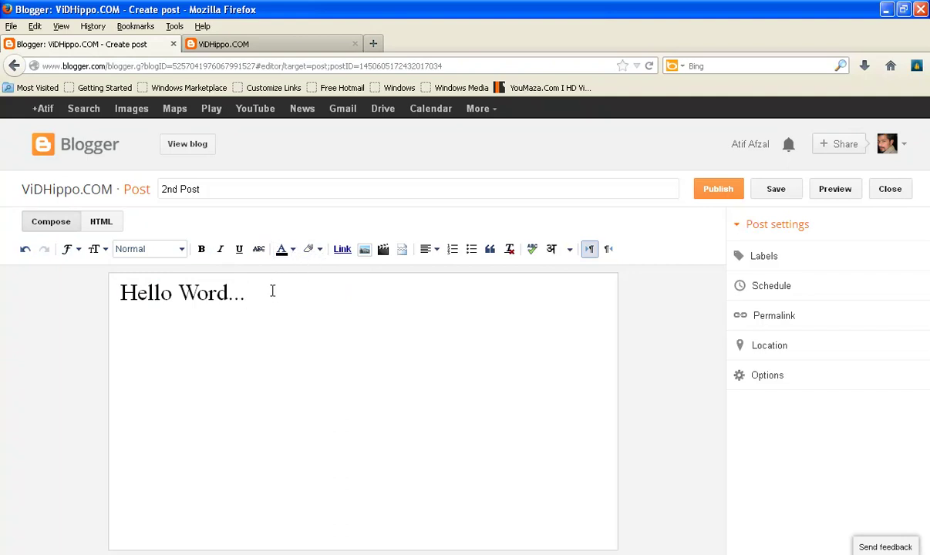
Step: Apply a yellow background highlight to the "Hello Word..." line
{"action": "left_click_drag", "start_coordinate": [266, 295], "coordinate": [93, 293]}
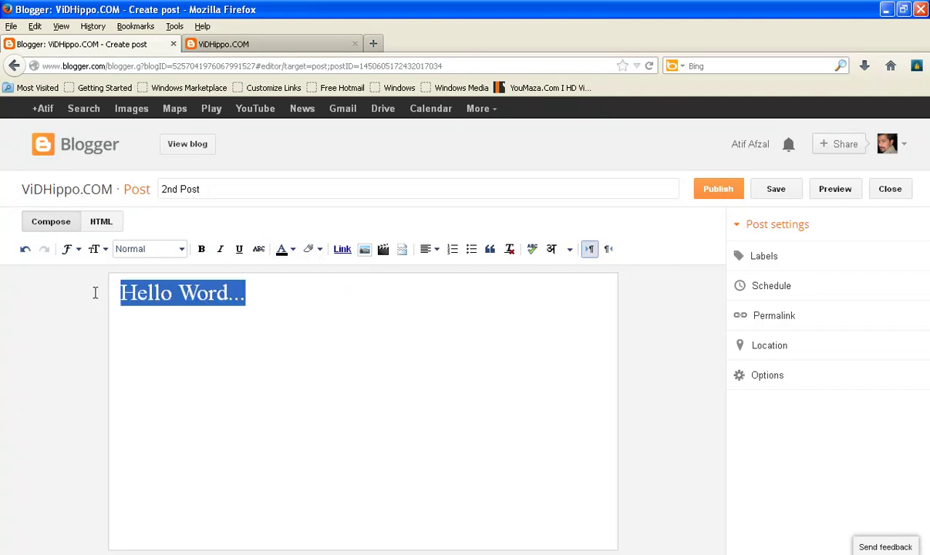
{"action": "left_click", "coordinate": [321, 253]}
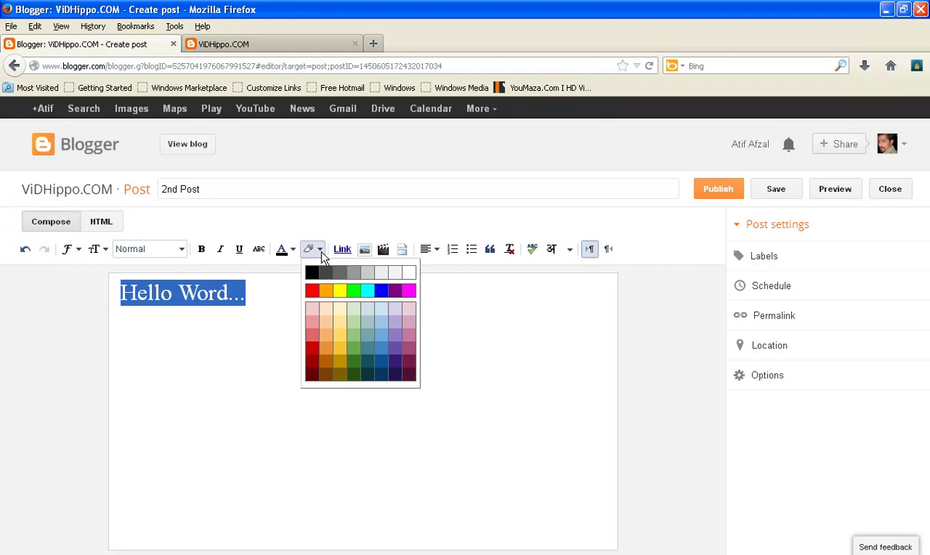
{"action": "left_click", "coordinate": [340, 290]}
{"action": "left_click", "coordinate": [256, 313]}
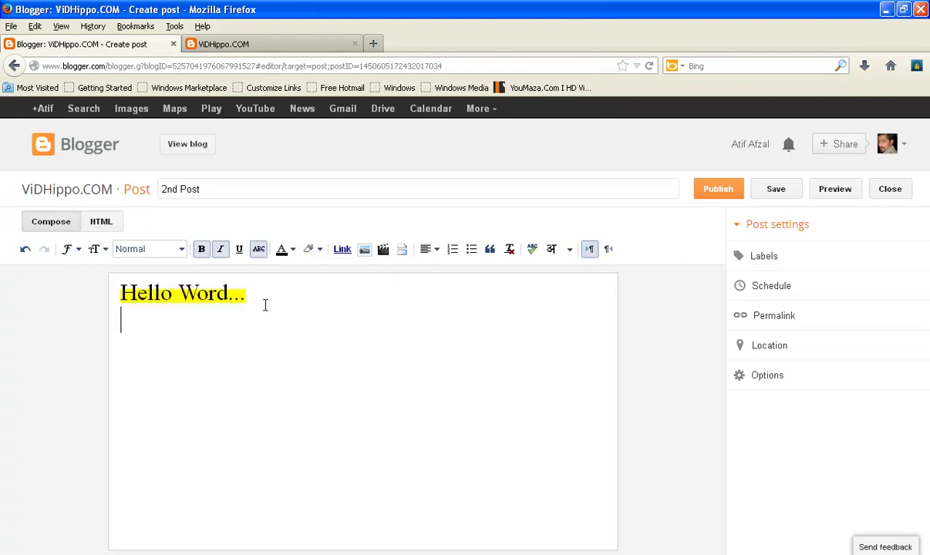
Step: Reduce the font size of the highlighted "Hello Word..." line to Normal
{"action": "left_click_drag", "start_coordinate": [250, 296], "coordinate": [85, 291]}
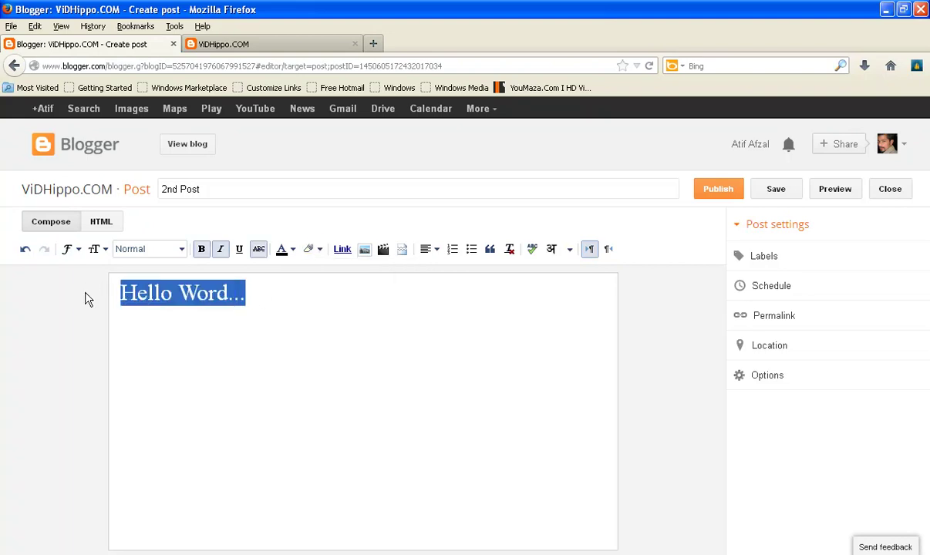
{"action": "left_click_drag", "start_coordinate": [266, 287], "coordinate": [122, 275]}
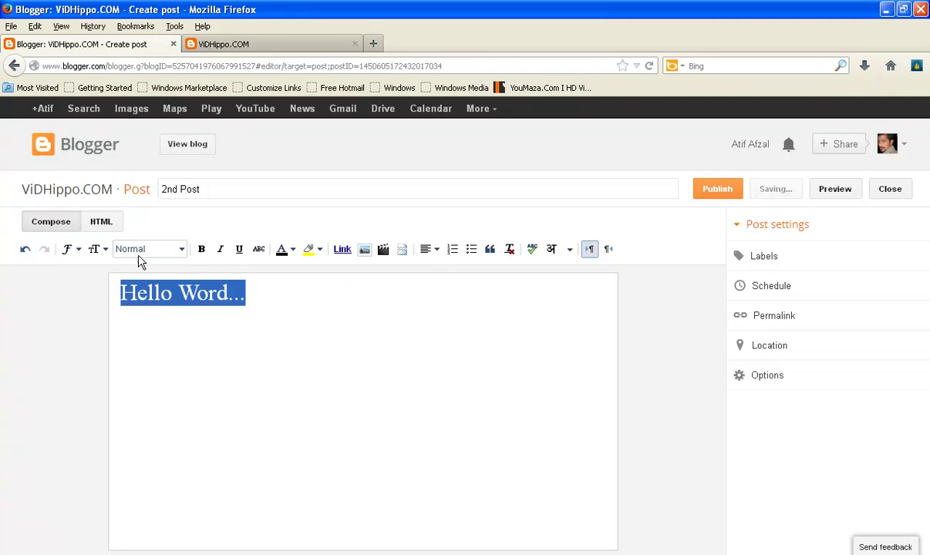
{"action": "left_click", "coordinate": [92, 248]}
{"action": "left_click", "coordinate": [91, 288]}
{"action": "left_click", "coordinate": [119, 305]}
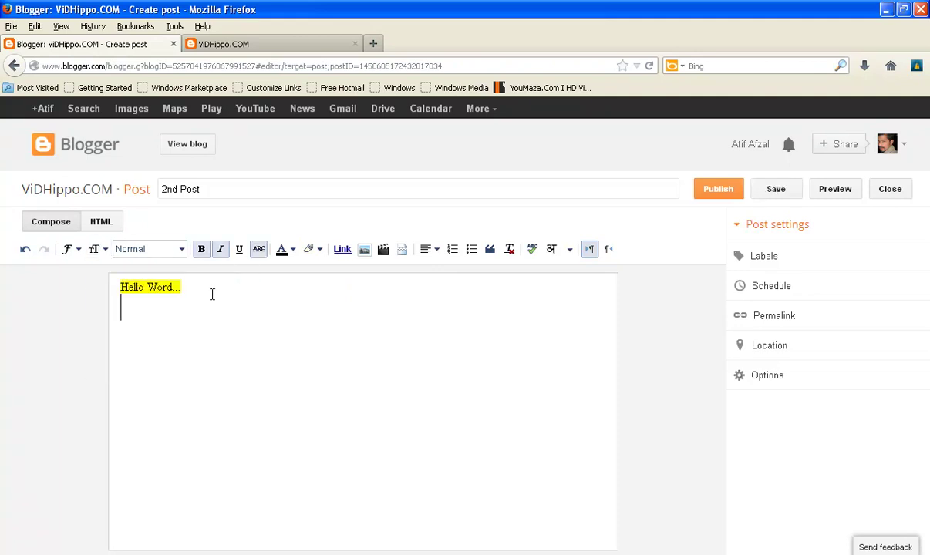
Step: Change the background highlight of the "Hello Word..." line to magenta
{"action": "left_click_drag", "start_coordinate": [194, 287], "coordinate": [76, 287]}
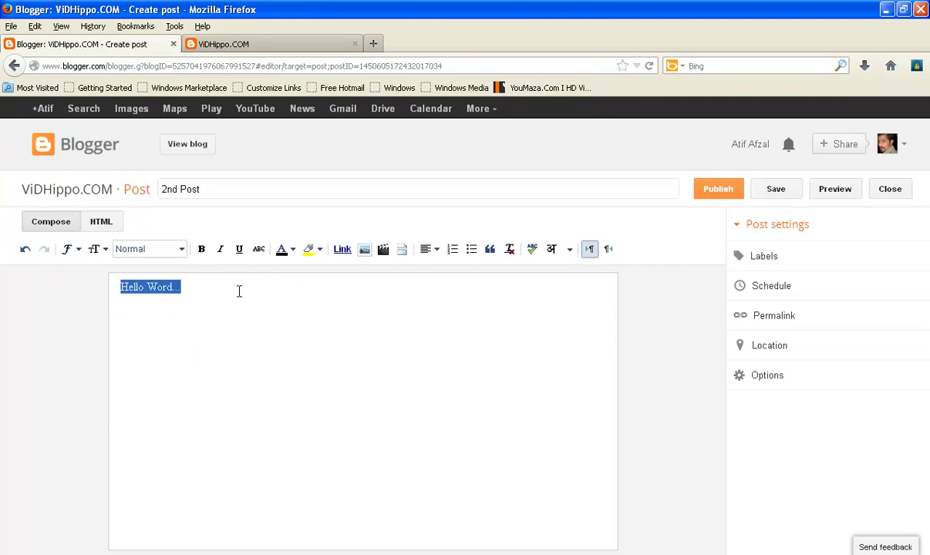
{"action": "left_click", "coordinate": [317, 251]}
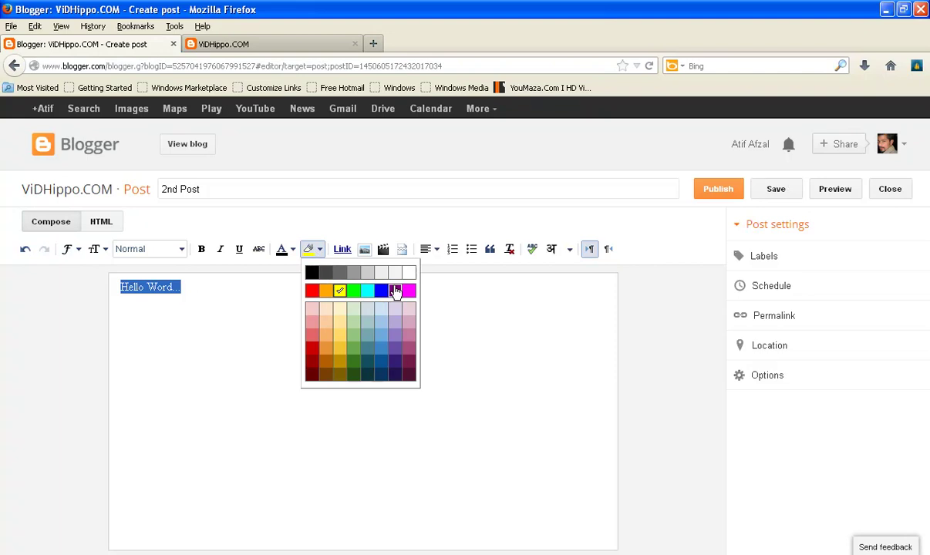
{"action": "left_click", "coordinate": [408, 292]}
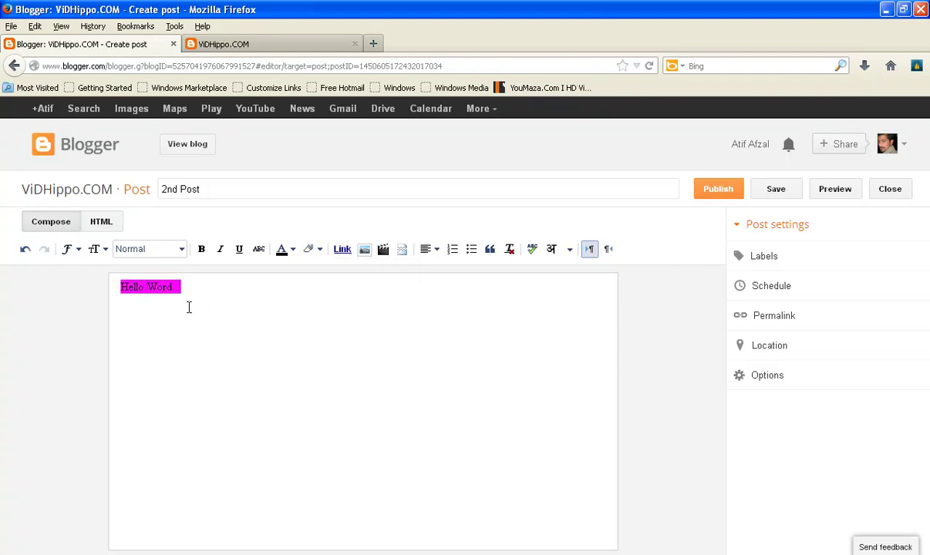
Step: Color the magenta-highlighted "Hello Word..." text pale blue
{"action": "key", "text": "ctrl+z"}
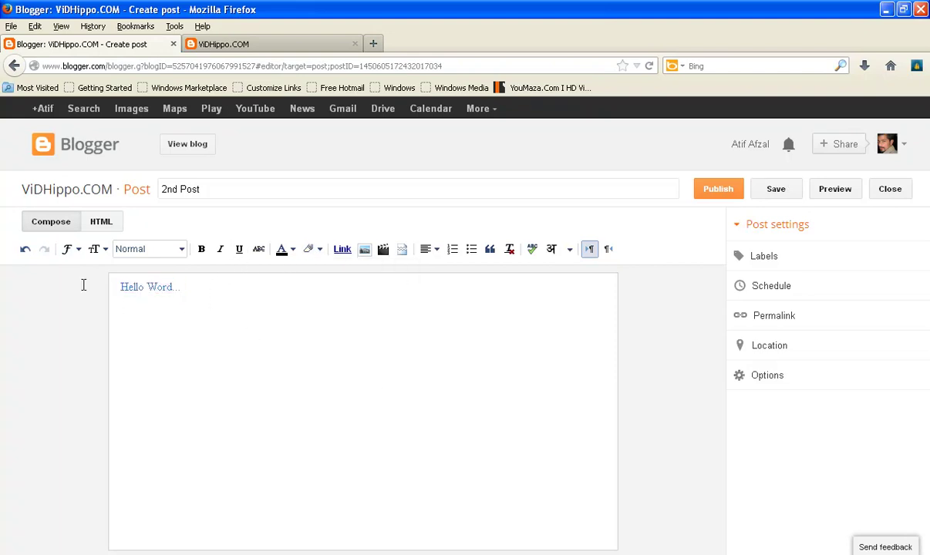
{"action": "left_click", "coordinate": [282, 249]}
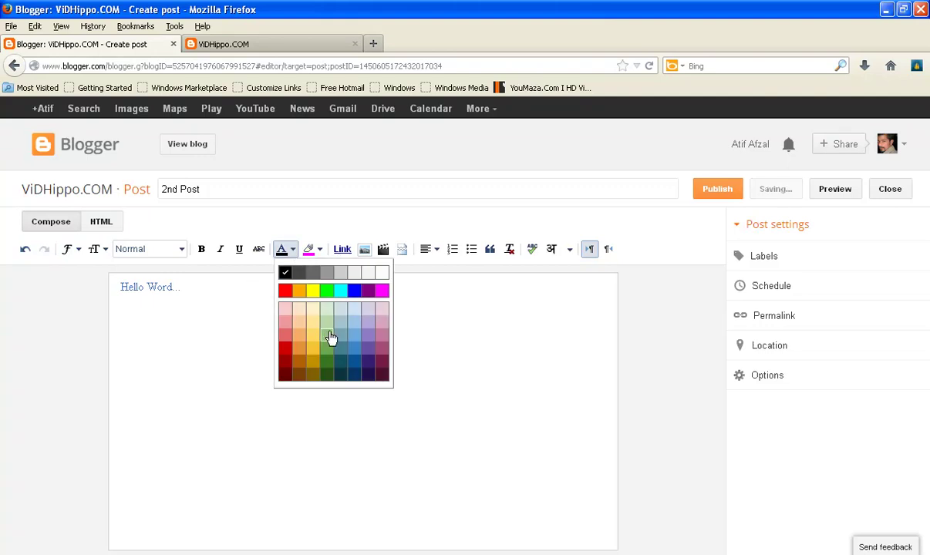
{"action": "left_click", "coordinate": [354, 325]}
{"action": "key", "text": "ctrl+y"}
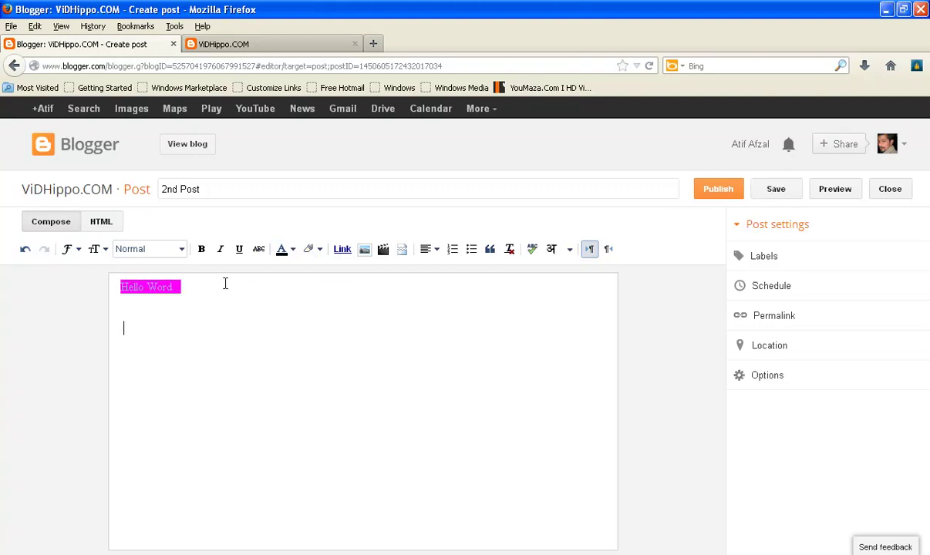
Step: Set the background highlight of the "Hello Word..." line to white
{"action": "key", "text": "ctrl+z"}
{"action": "left_click", "coordinate": [293, 249]}
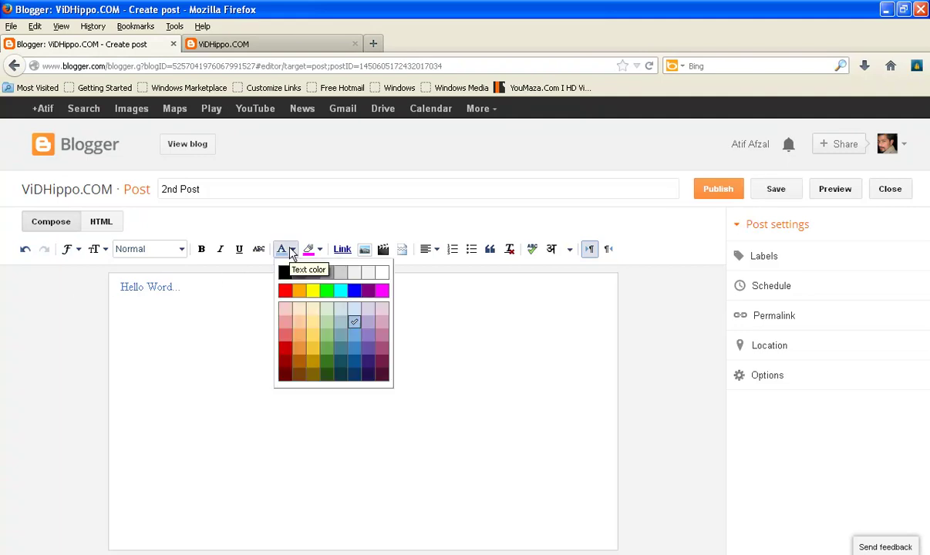
{"action": "left_click", "coordinate": [319, 251]}
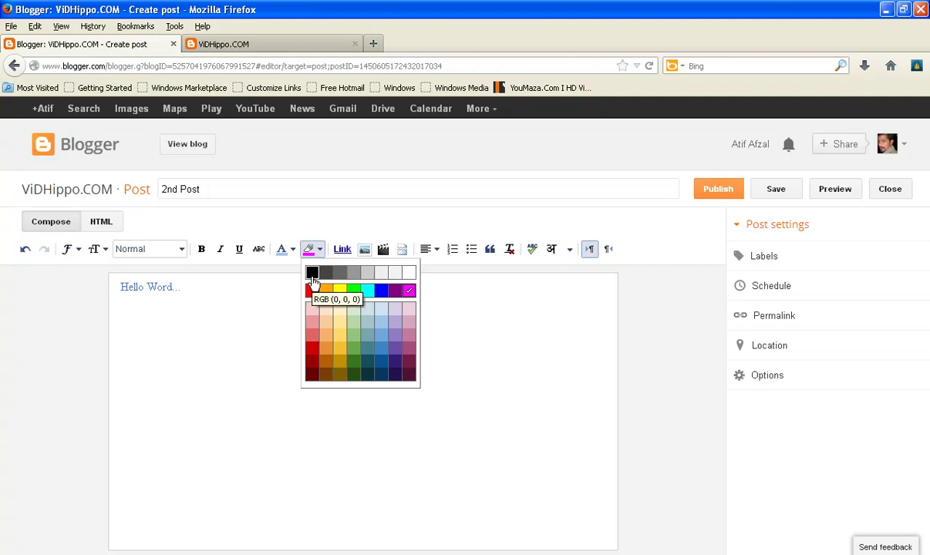
{"action": "left_click", "coordinate": [410, 276]}
{"action": "left_click", "coordinate": [334, 320]}
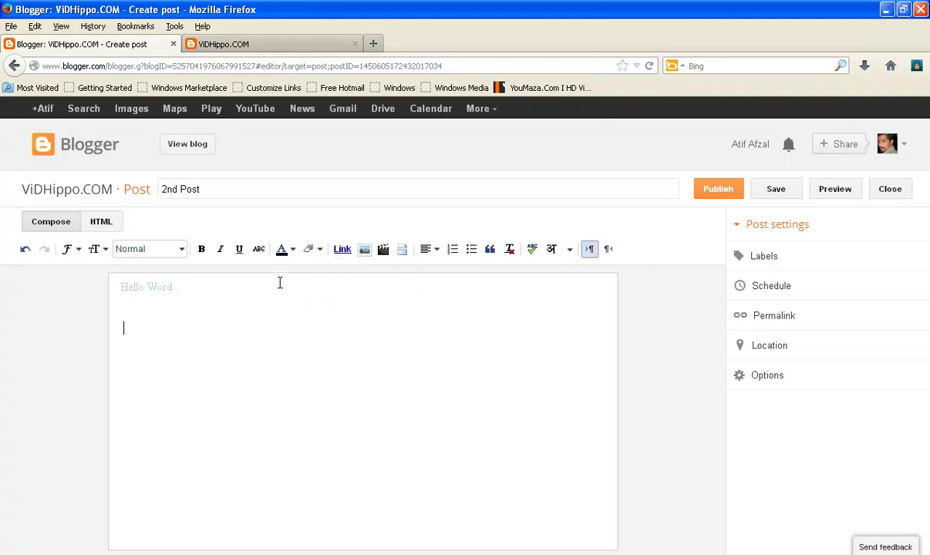
Step: Change the pale blue "Hello Word..." text to black
{"action": "left_click_drag", "start_coordinate": [182, 287], "coordinate": [117, 287]}
{"action": "left_click", "coordinate": [283, 248]}
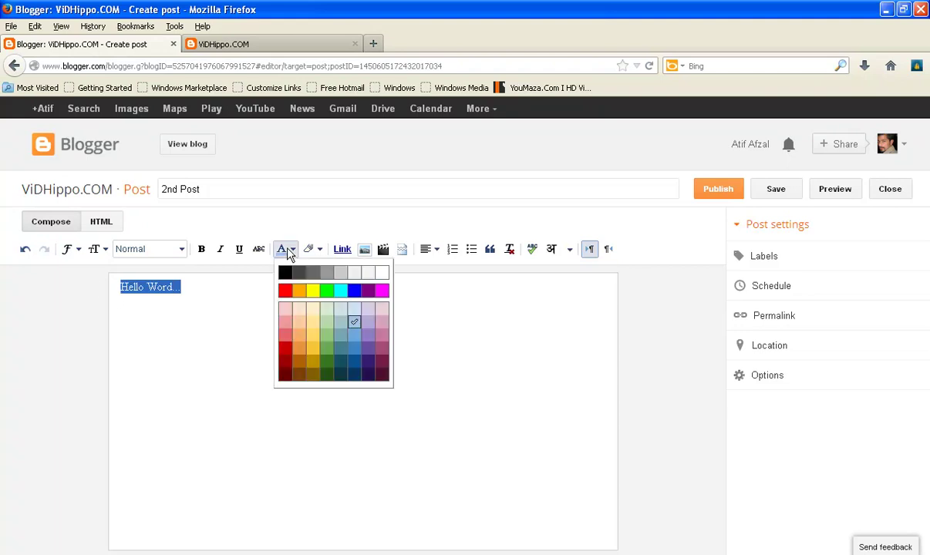
{"action": "left_click", "coordinate": [286, 275]}
{"action": "left_click", "coordinate": [212, 330]}
Step: Set the font size of the "Hello Word..." line to Largest
{"action": "left_click_drag", "start_coordinate": [211, 286], "coordinate": [68, 276]}
{"action": "left_click", "coordinate": [98, 249]}
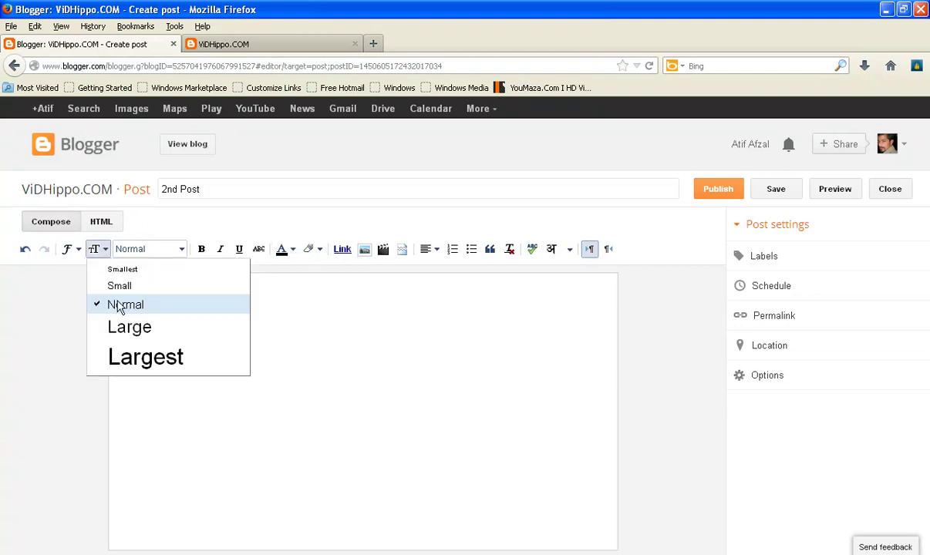
{"action": "left_click", "coordinate": [142, 359]}
{"action": "left_click", "coordinate": [290, 336]}
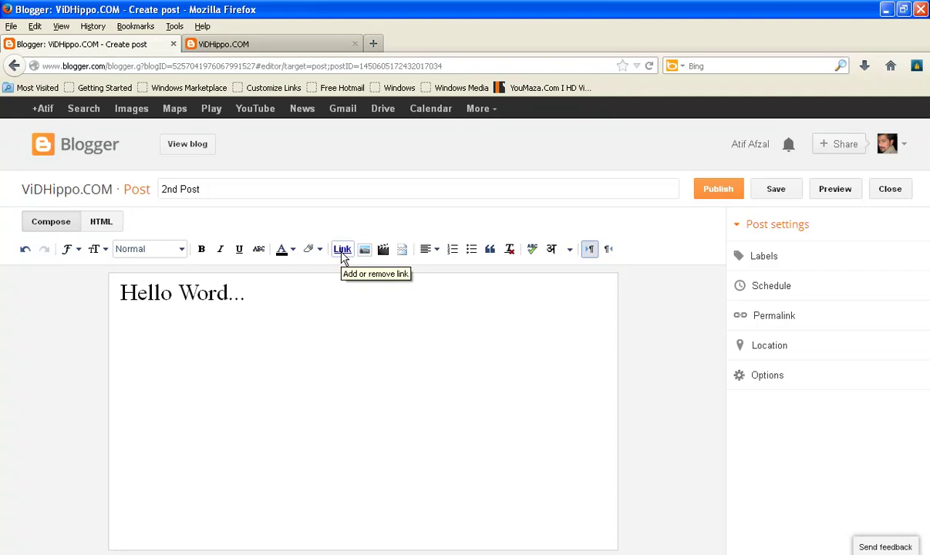
Step: Add the text "Click Here" below the "Hello Word..." line, leaving one blank line between them
{"action": "left_click", "coordinate": [261, 294]}
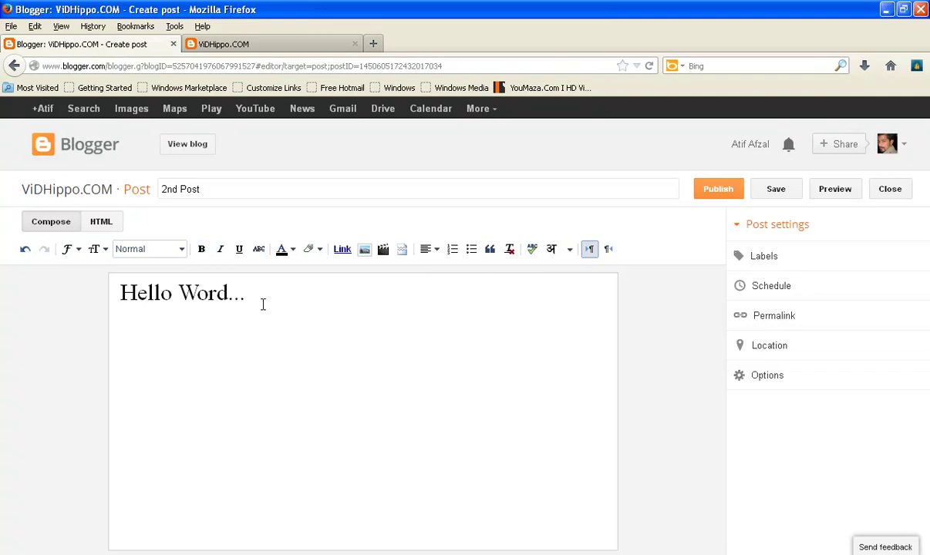
{"action": "key", "text": "Return"}
{"action": "type", "text": "Click Here"}
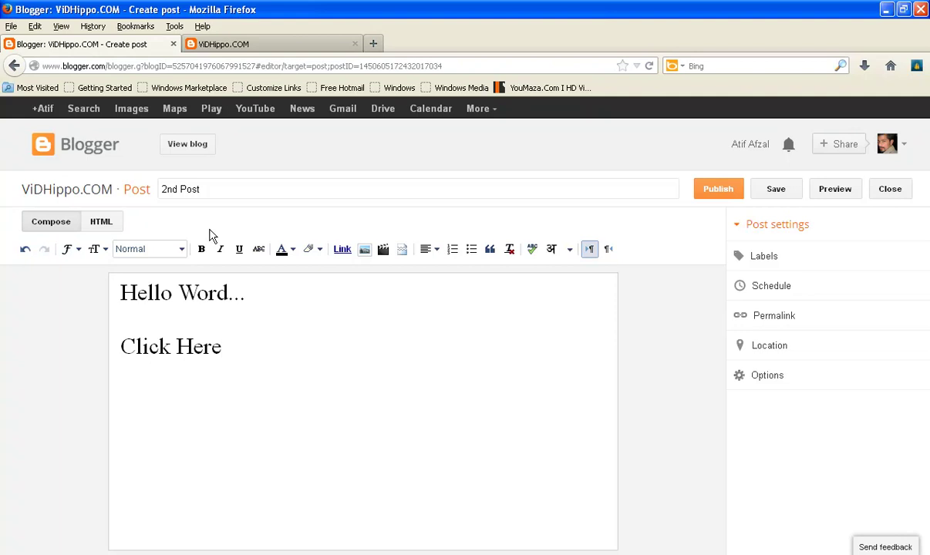
{"action": "left_click_drag", "start_coordinate": [231, 349], "coordinate": [122, 348]}
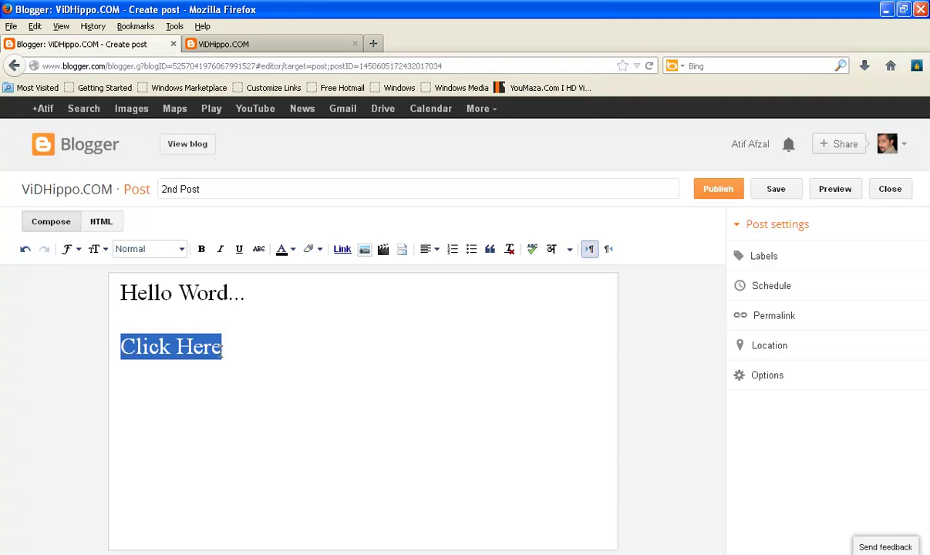
{"action": "left_click", "coordinate": [231, 349]}
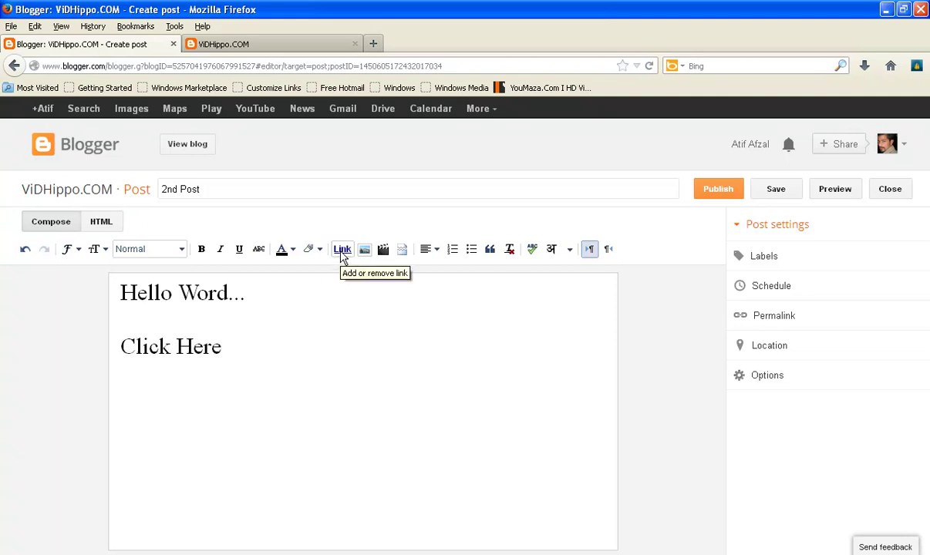
{"action": "left_click_drag", "start_coordinate": [221, 347], "coordinate": [123, 347]}
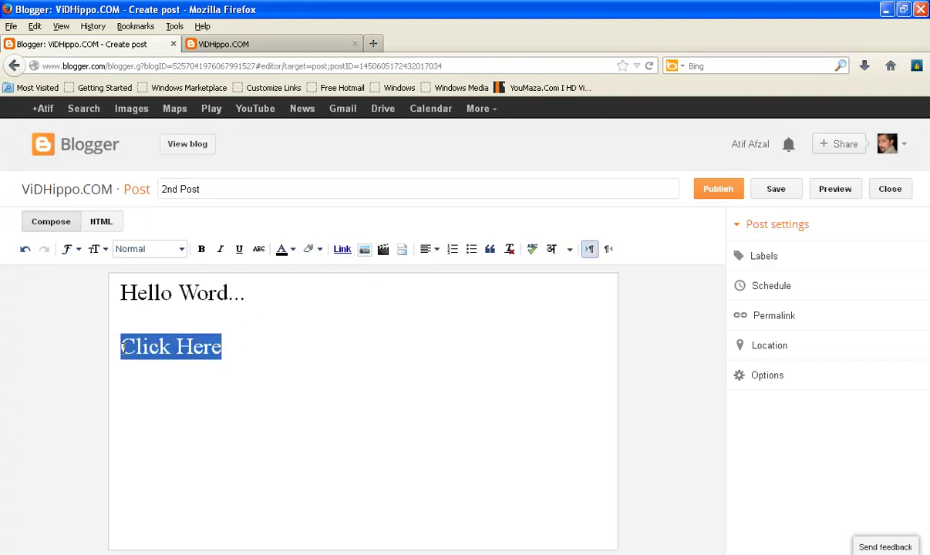
{"action": "left_click", "coordinate": [341, 251]}
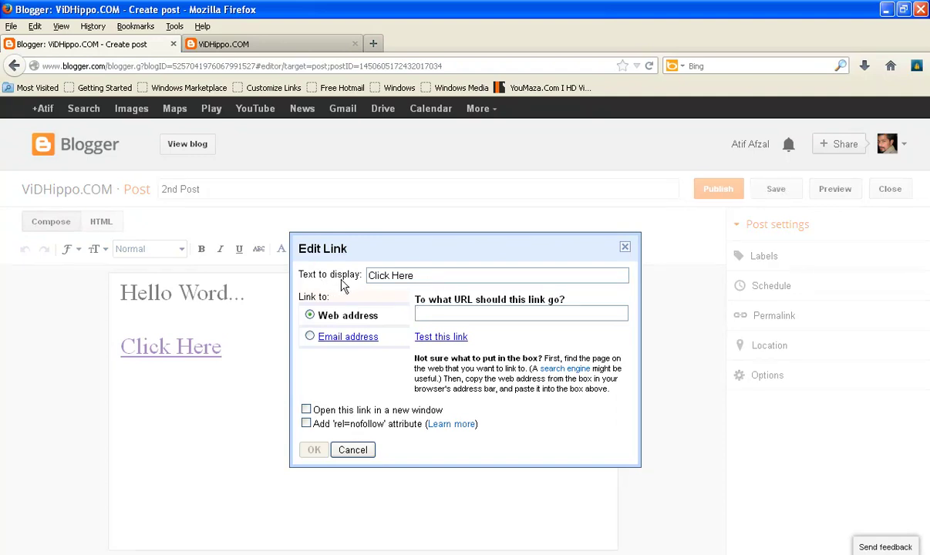
{"action": "left_click_drag", "start_coordinate": [425, 275], "coordinate": [370, 274]}
{"action": "left_click", "coordinate": [426, 275]}
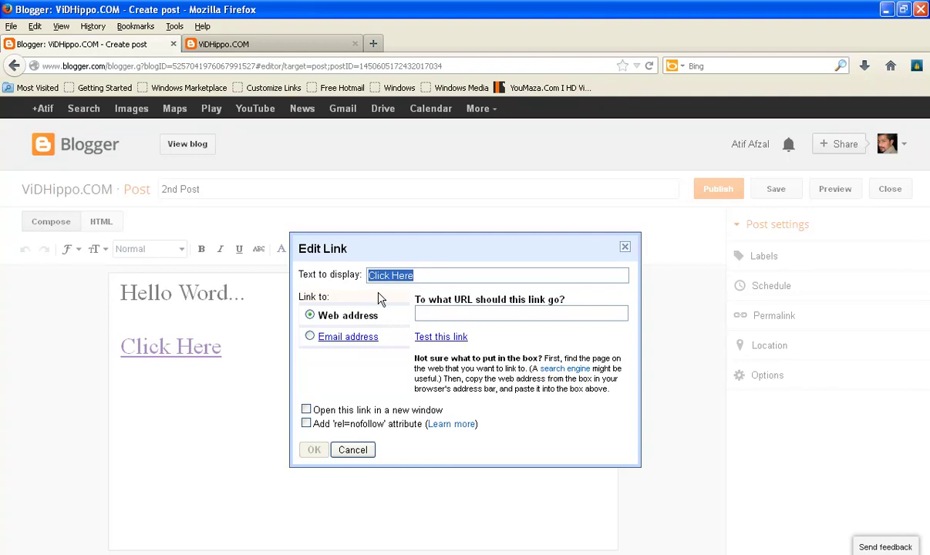
{"action": "left_click", "coordinate": [434, 313]}
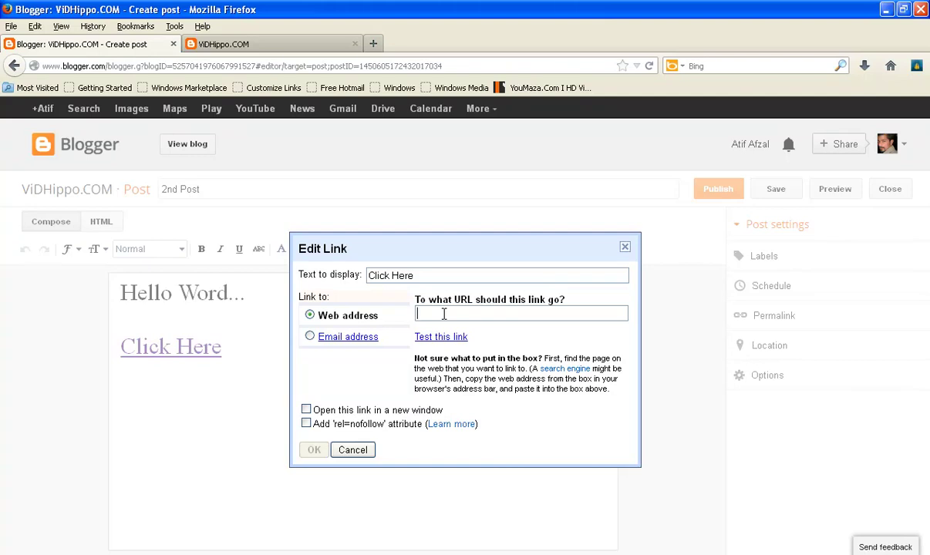
{"action": "type", "text": "http://"}
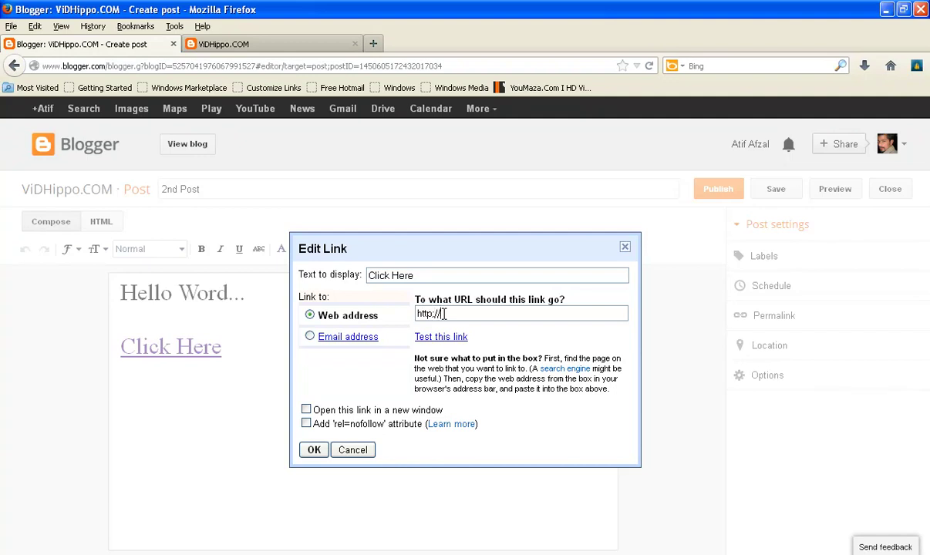
{"action": "key", "text": "BackSpace"}
{"action": "type", "text": "://www.vidhippo.com"}
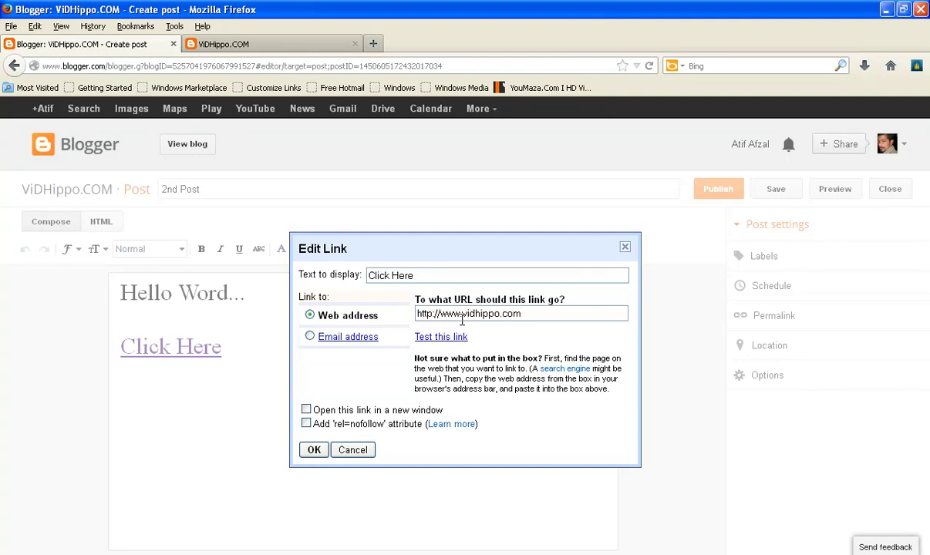
{"action": "left_click_drag", "start_coordinate": [526, 314], "coordinate": [417, 314]}
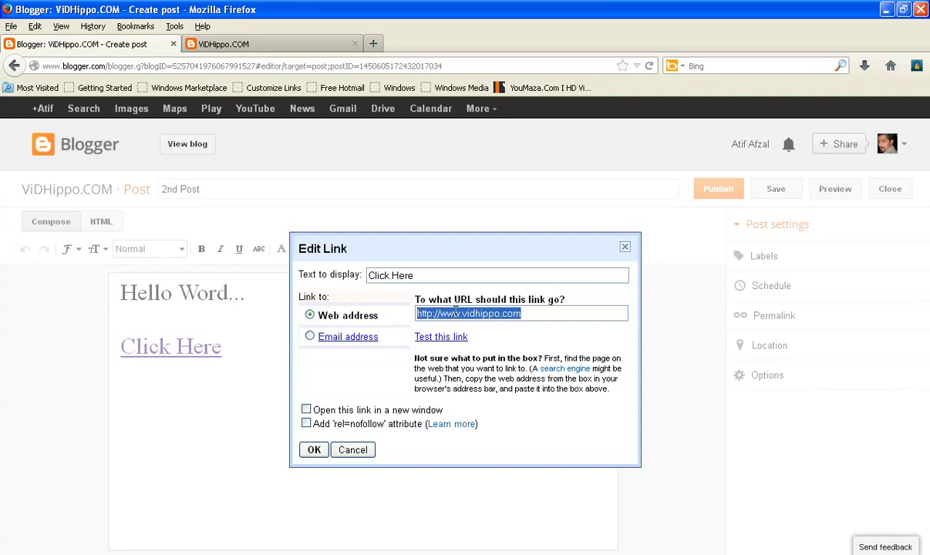
{"action": "left_click", "coordinate": [545, 312]}
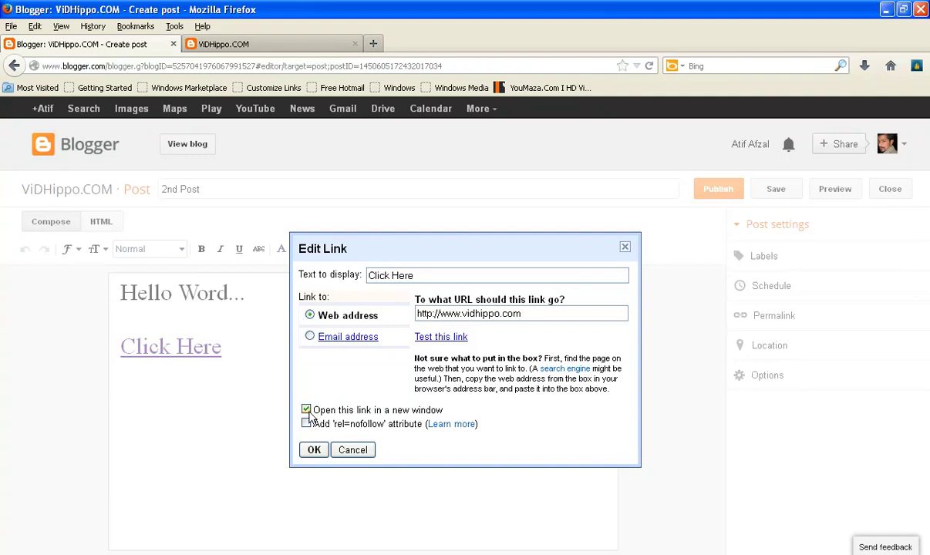
{"action": "left_click", "coordinate": [315, 451]}
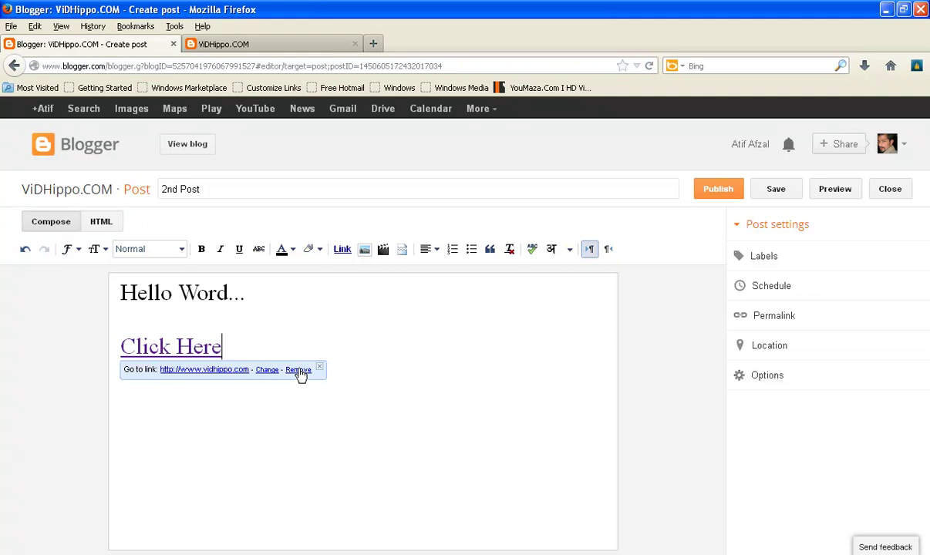
{"action": "left_click", "coordinate": [339, 412]}
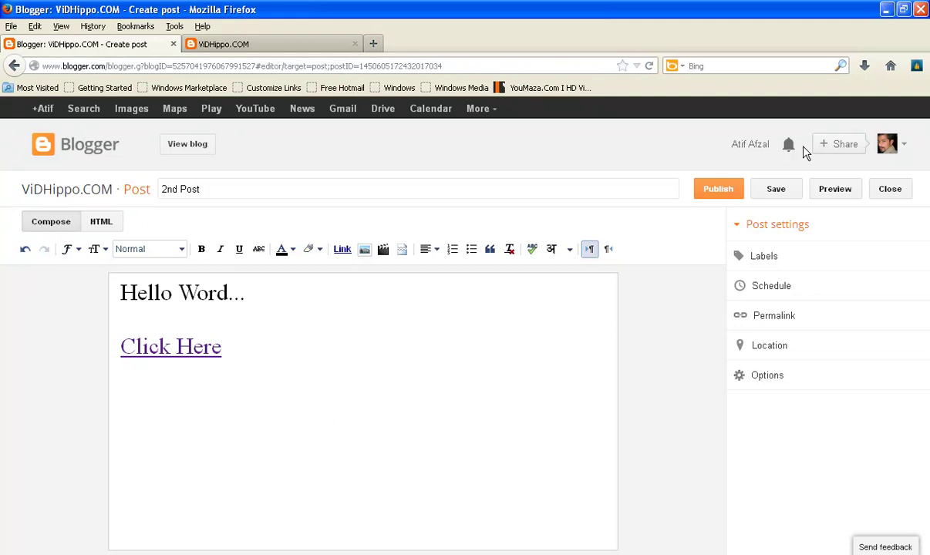
Step: Publish the 2nd Post without sharing it on Google+
{"action": "left_click", "coordinate": [718, 193]}
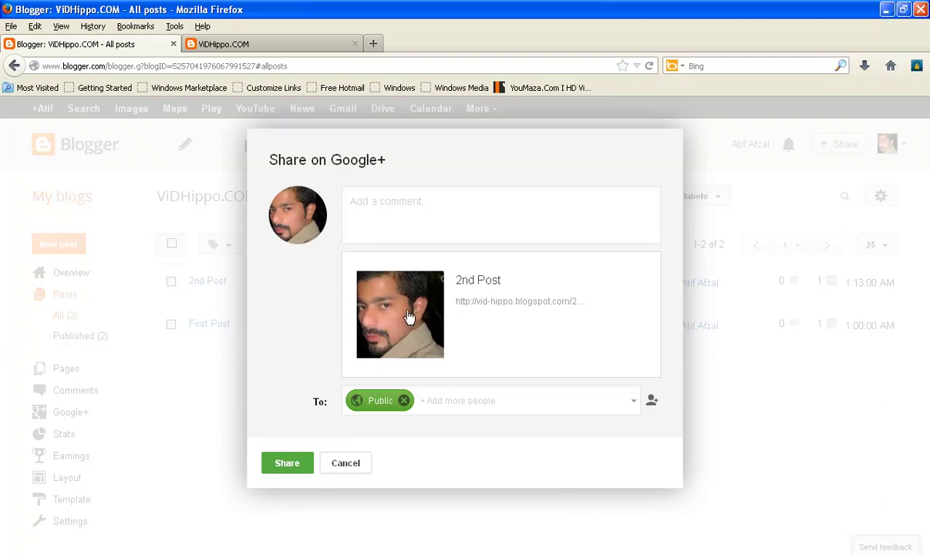
{"action": "left_click", "coordinate": [347, 464]}
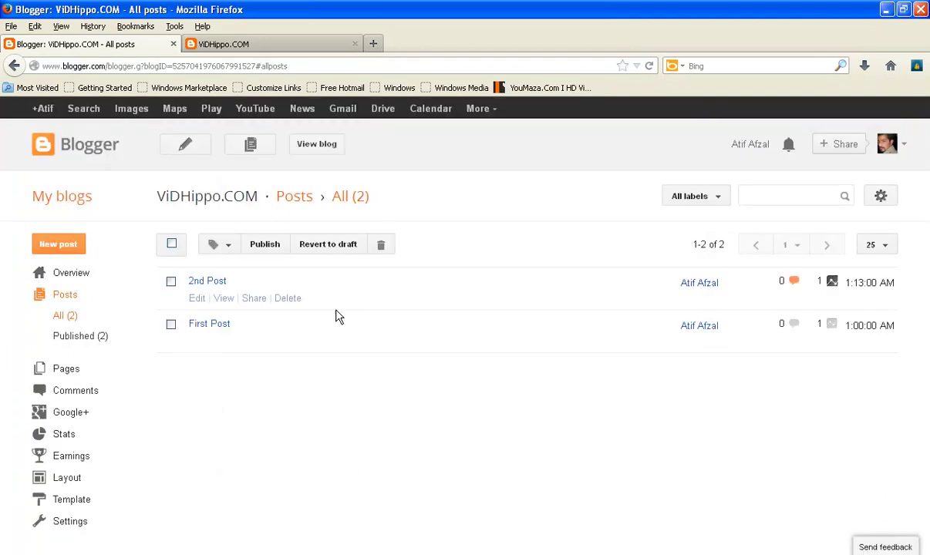
Step: Reload the live blog, test the "Click Here" link in the 2nd Post, and close the page it opens
{"action": "left_click", "coordinate": [271, 45]}
{"action": "left_click", "coordinate": [284, 67]}
{"action": "key", "text": "Return"}
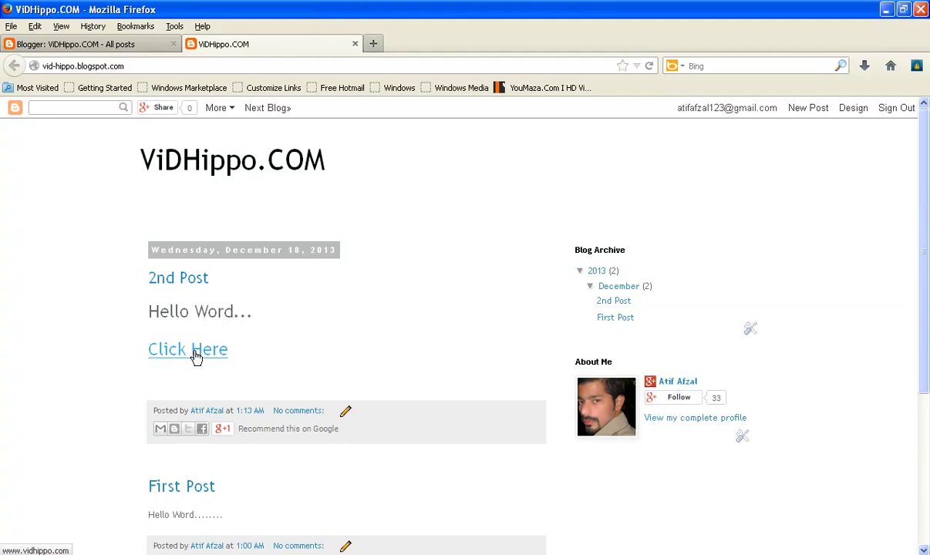
{"action": "left_click", "coordinate": [193, 355]}
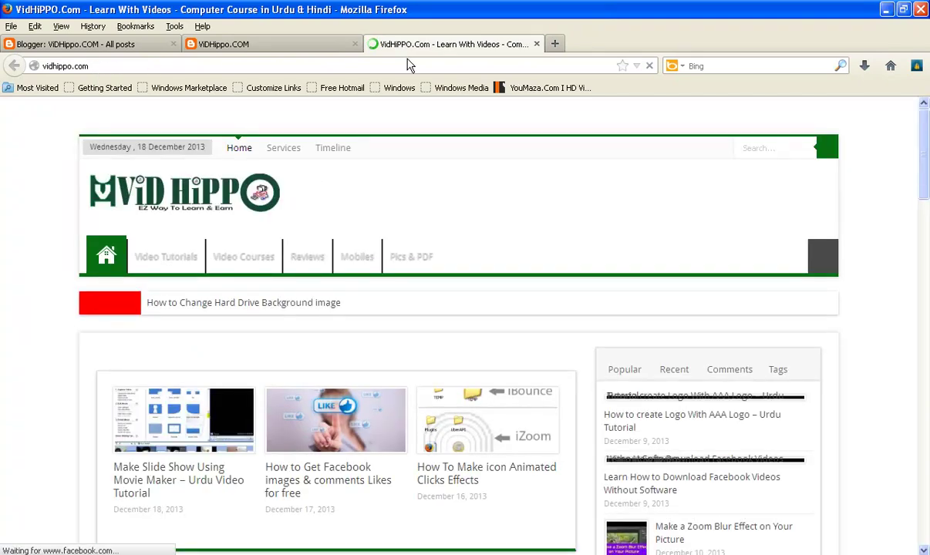
{"action": "left_click", "coordinate": [537, 45]}
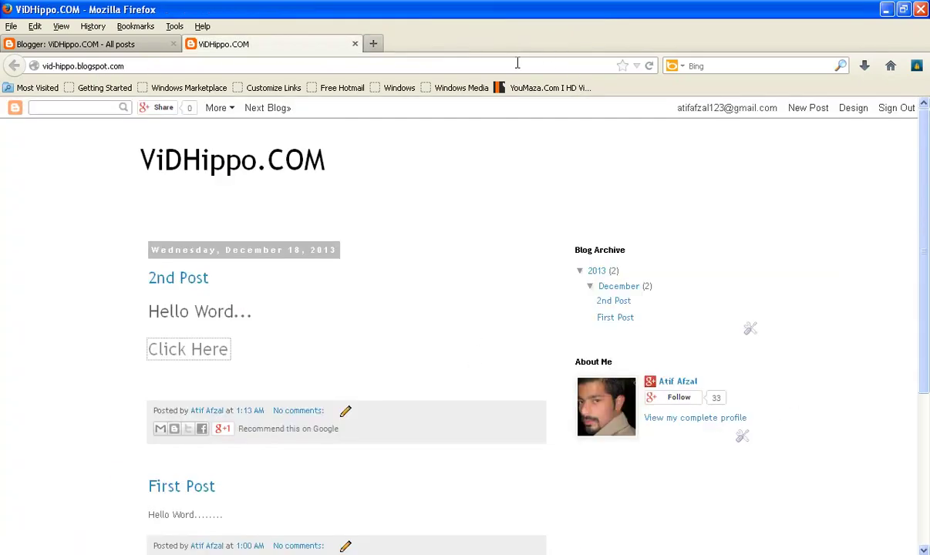
Step: Reopen the 2nd Post for editing and add the text "ViDHiPPO.COM" below the "Click Here" link
{"action": "left_click", "coordinate": [85, 44]}
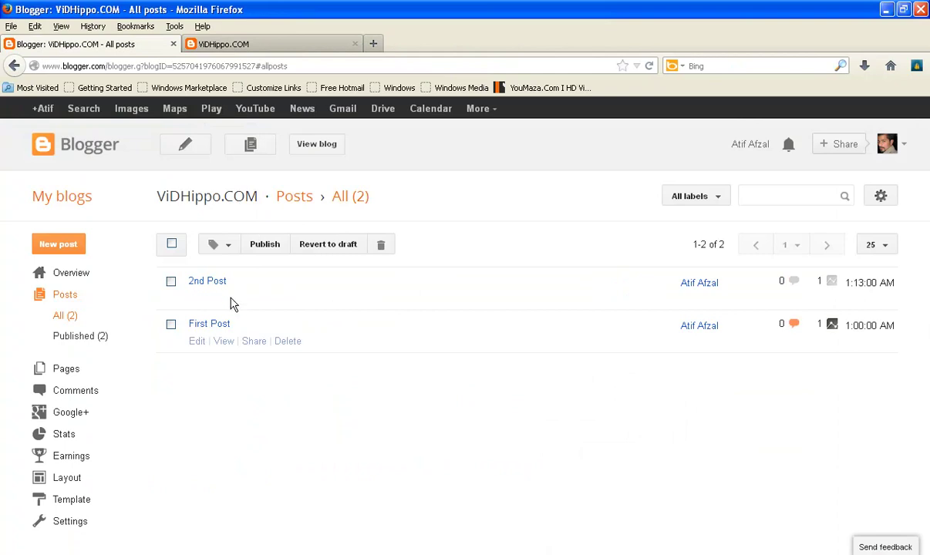
{"action": "left_click", "coordinate": [200, 304]}
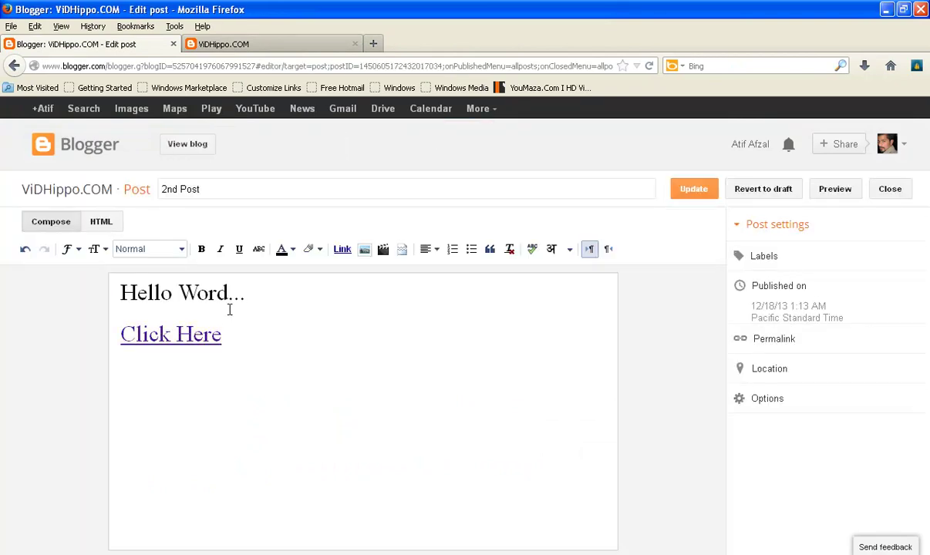
{"action": "left_click_drag", "start_coordinate": [231, 334], "coordinate": [120, 338]}
{"action": "left_click", "coordinate": [241, 335]}
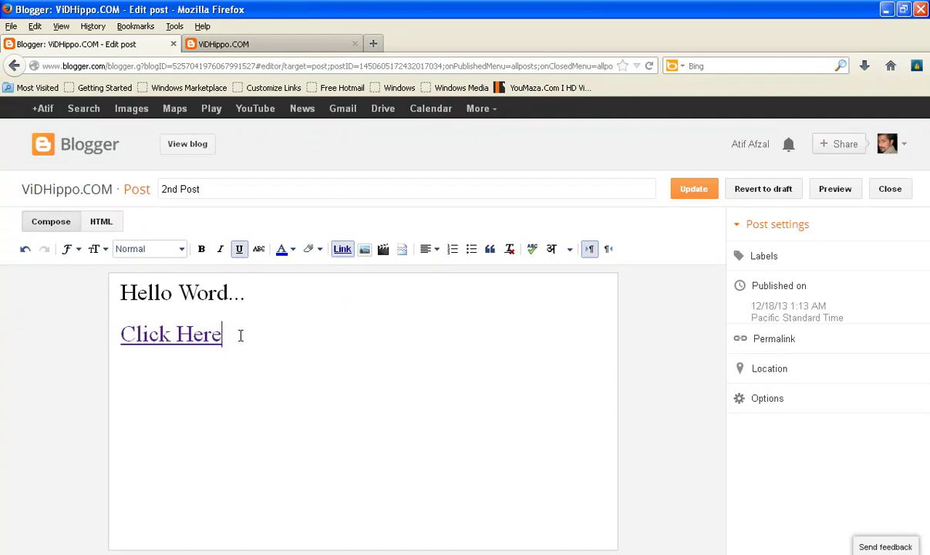
{"action": "key", "text": "Return"}
{"action": "type", "text": "ViDHi"}
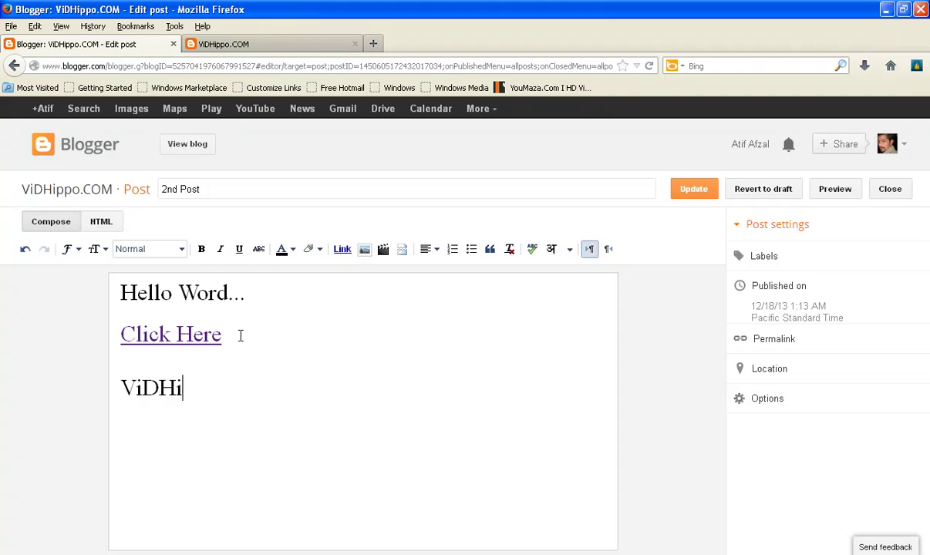
{"action": "type", "text": "PPO.COM"}
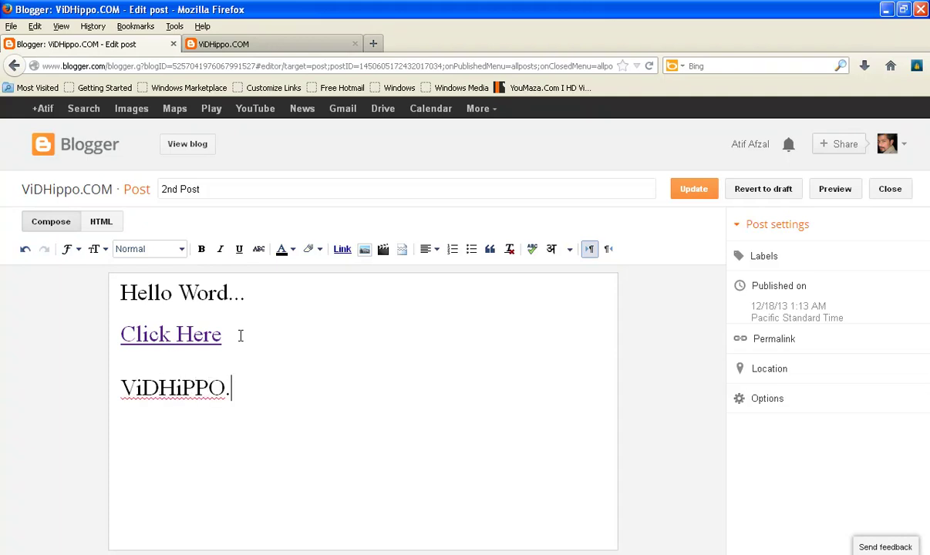
{"action": "left_click_drag", "start_coordinate": [311, 369], "coordinate": [91, 369]}
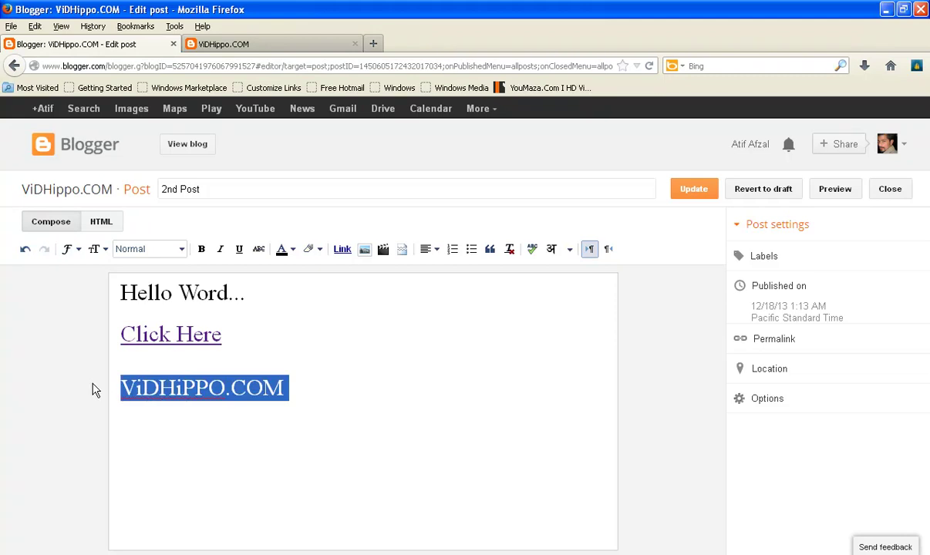
{"action": "left_click", "coordinate": [342, 249]}
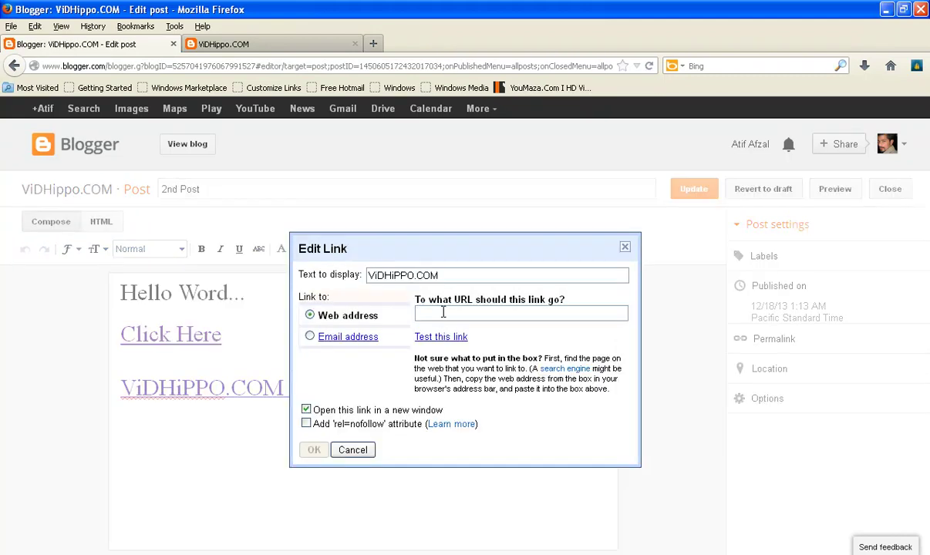
{"action": "type", "text": "http"}
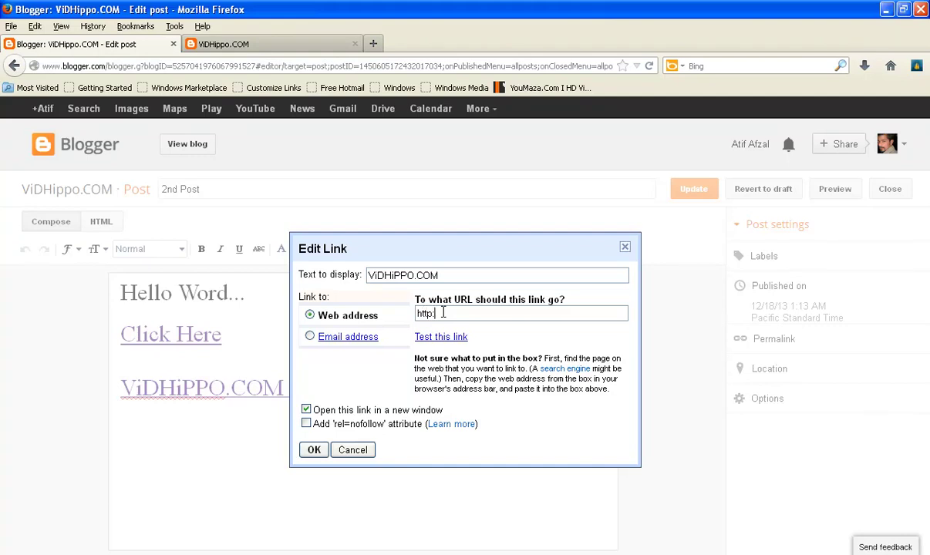
{"action": "type", "text": "://www.vidhippo.com"}
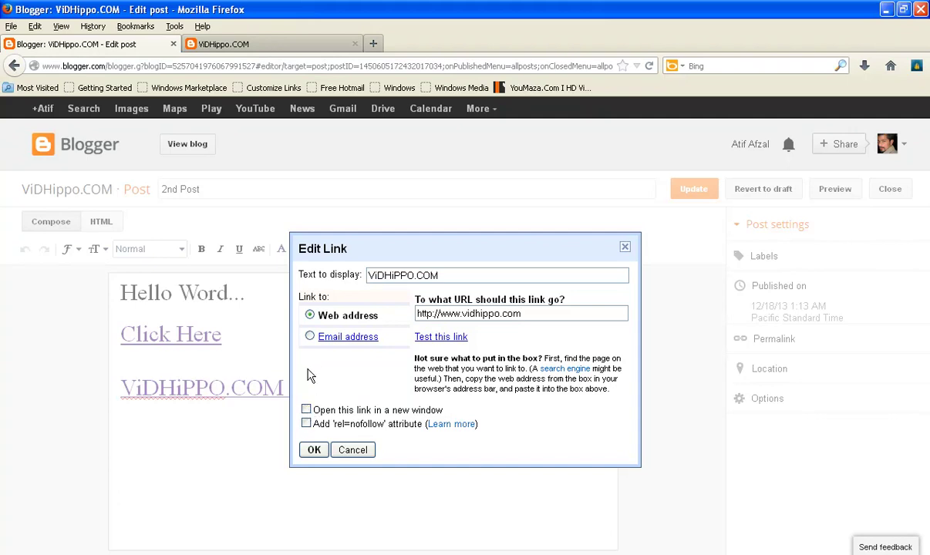
{"action": "left_click", "coordinate": [314, 452]}
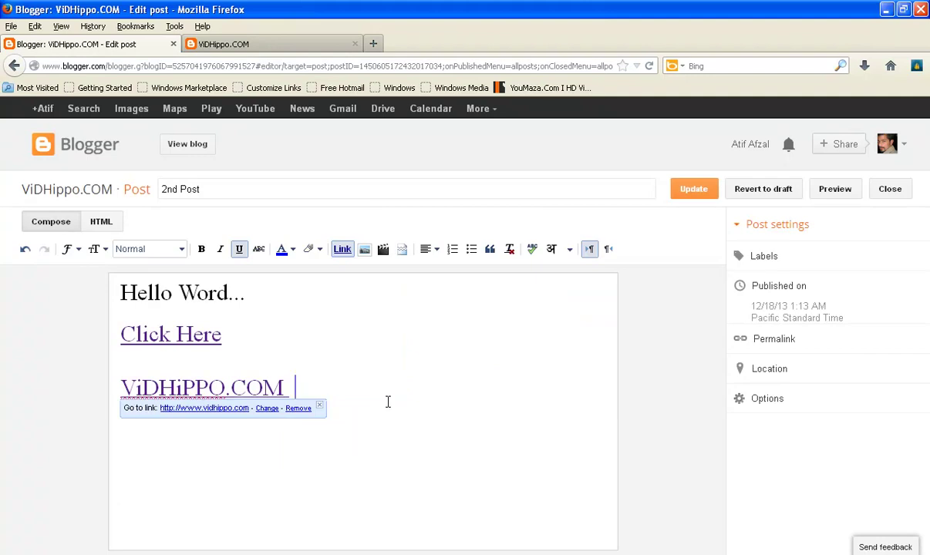
{"action": "left_click", "coordinate": [675, 194]}
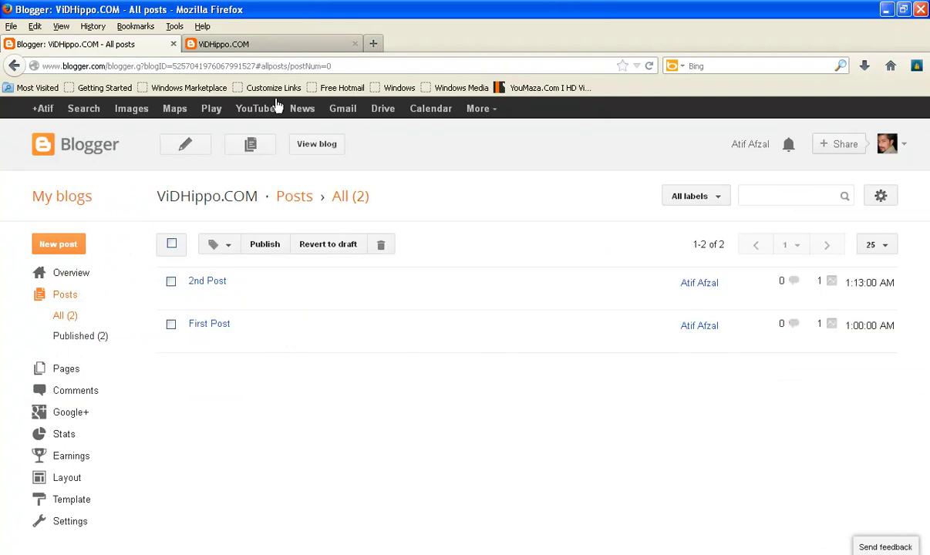
Step: Reload the live blog and test both the "Click Here" and "ViDHiPPO.COM" links, returning to the blog after each
{"action": "left_click", "coordinate": [259, 44]}
{"action": "left_click", "coordinate": [258, 65]}
{"action": "key", "text": "Return"}
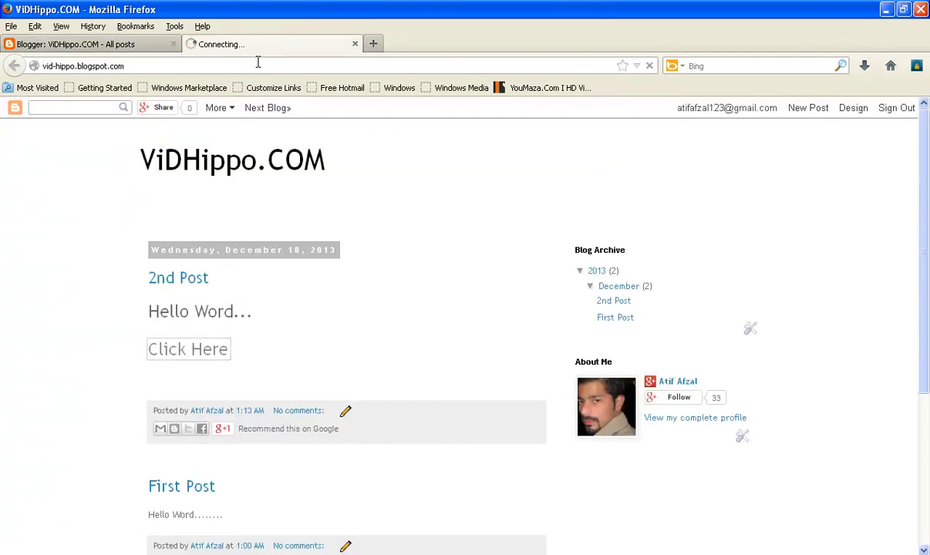
{"action": "left_click", "coordinate": [182, 358]}
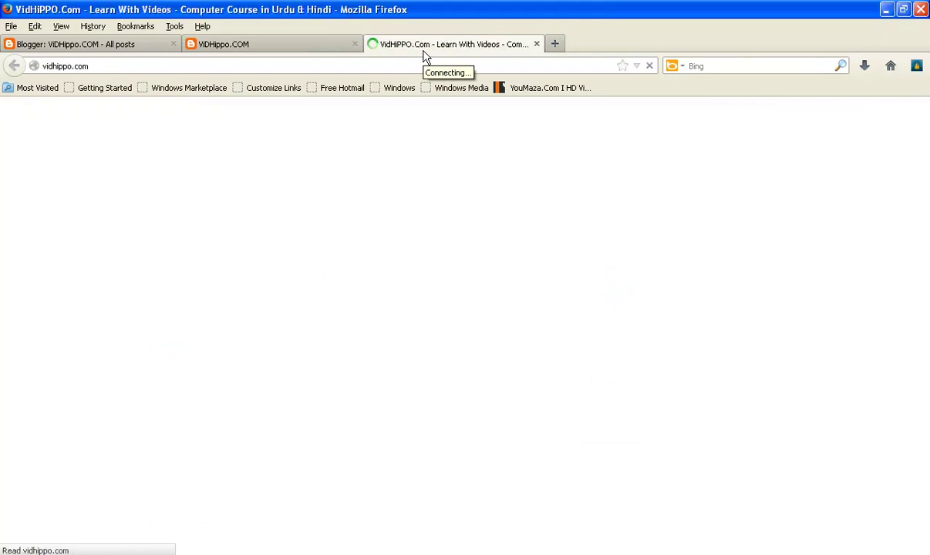
{"action": "left_click", "coordinate": [535, 45]}
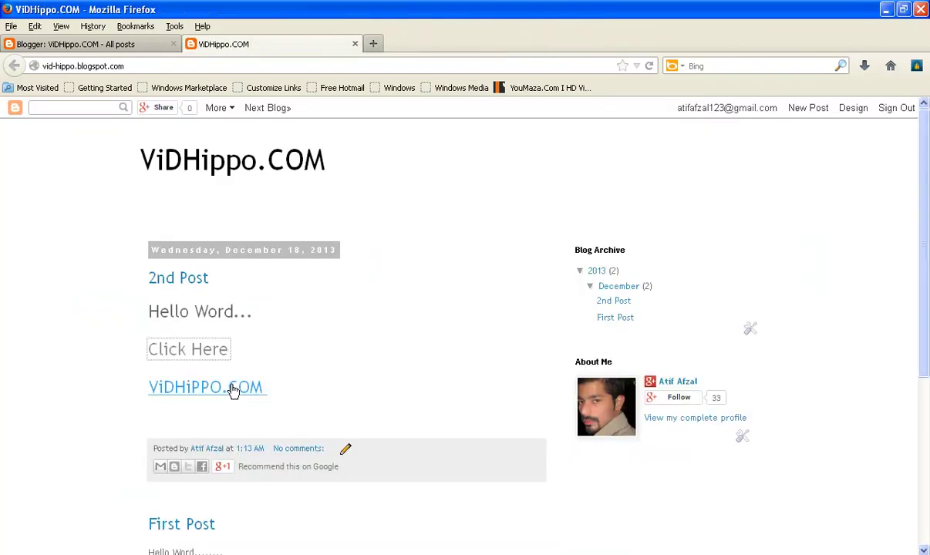
{"action": "left_click", "coordinate": [191, 390]}
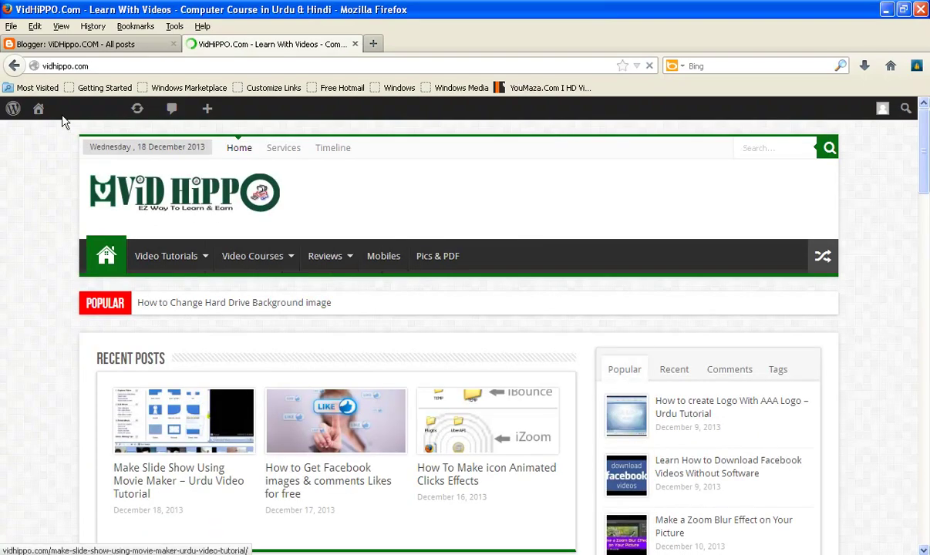
{"action": "left_click", "coordinate": [13, 68]}
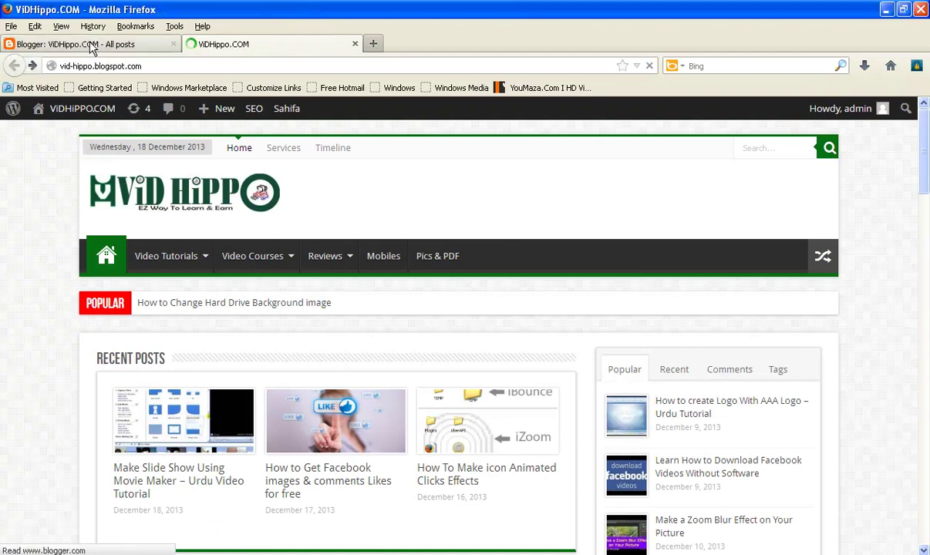
Step: Reopen the 2nd Post for editing and remove the link from the "Click Here" text
{"action": "left_click", "coordinate": [85, 44]}
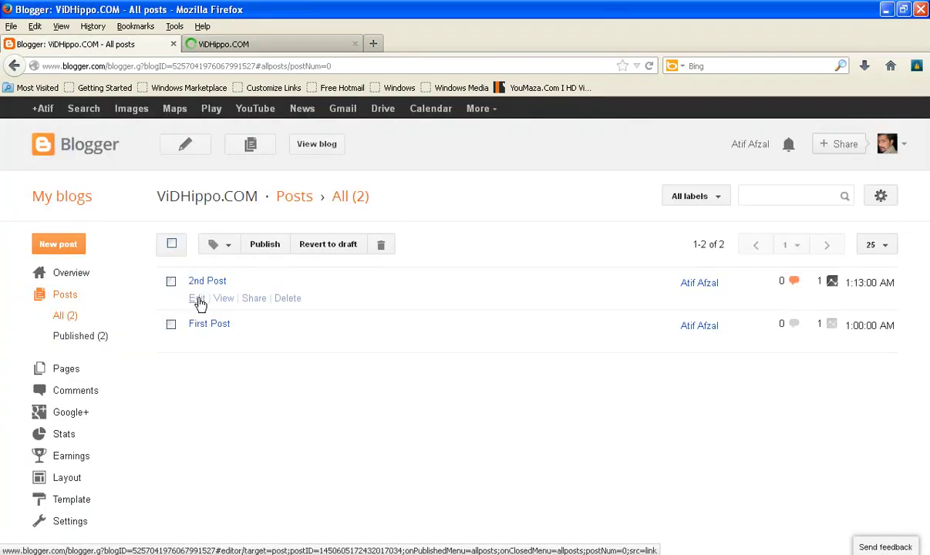
{"action": "left_click", "coordinate": [198, 300]}
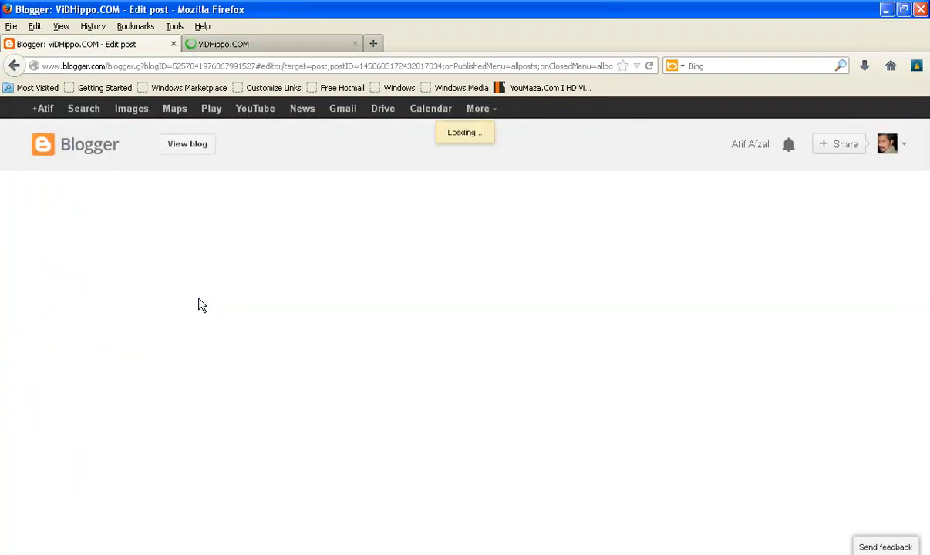
{"action": "key", "text": "Return"}
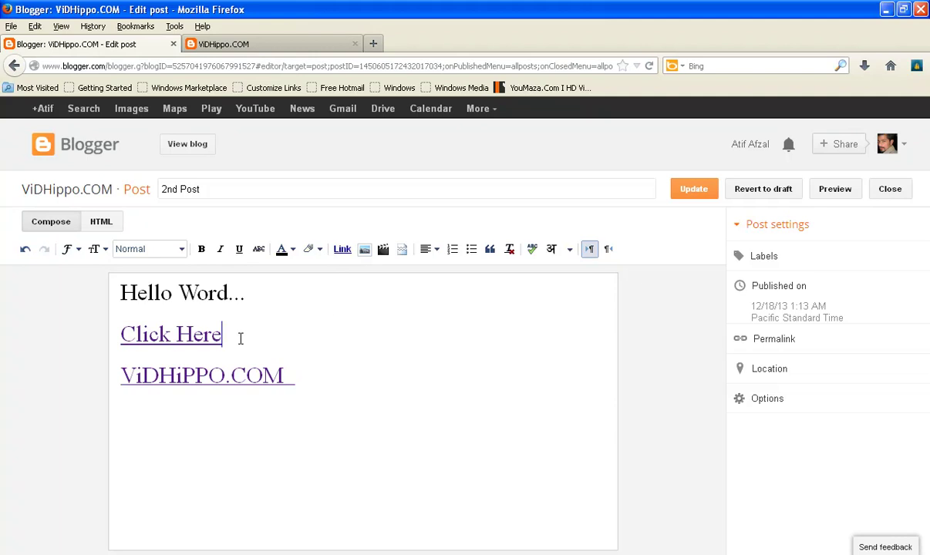
{"action": "left_click_drag", "start_coordinate": [247, 336], "coordinate": [58, 345]}
{"action": "left_click", "coordinate": [343, 252]}
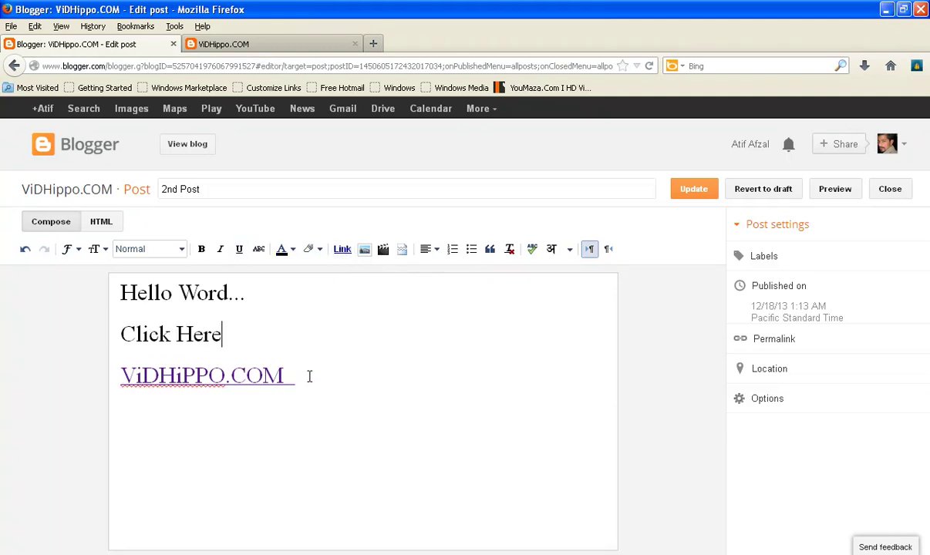
Step: Remove the link from the "ViDHiPPO.COM" text in the 2nd Post
{"action": "left_click_drag", "start_coordinate": [293, 370], "coordinate": [88, 376]}
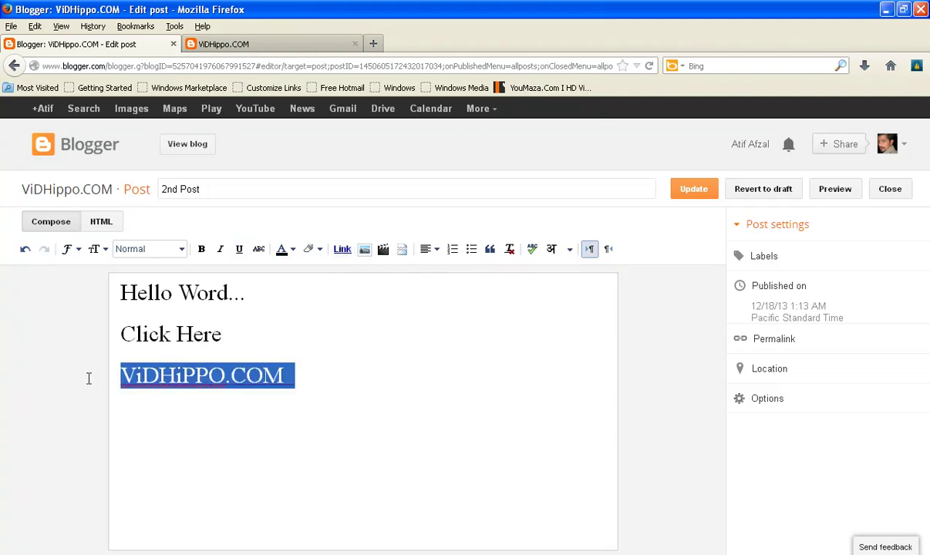
{"action": "left_click", "coordinate": [340, 255]}
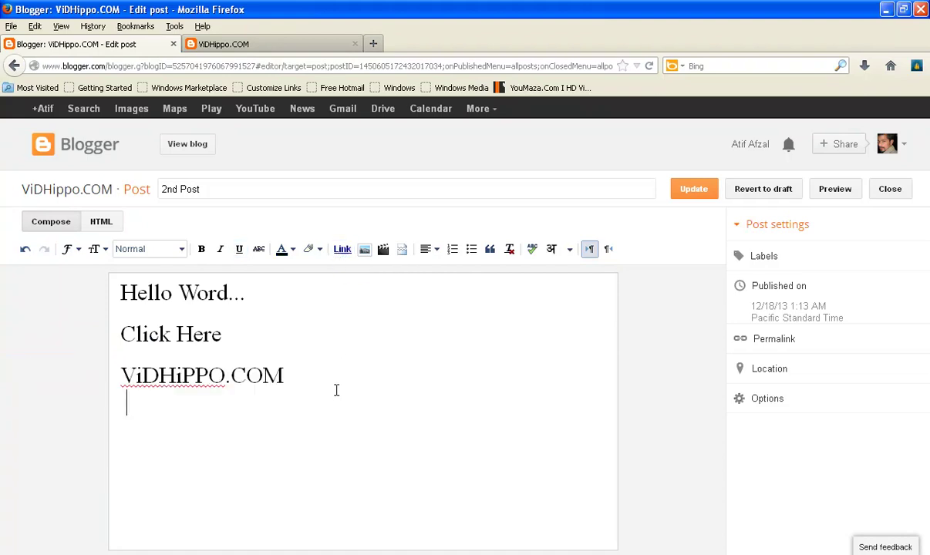
Step: Look at the email address option in the link settings for the "Click Here" text, and cancel without adding a link
{"action": "left_click_drag", "start_coordinate": [226, 334], "coordinate": [116, 336]}
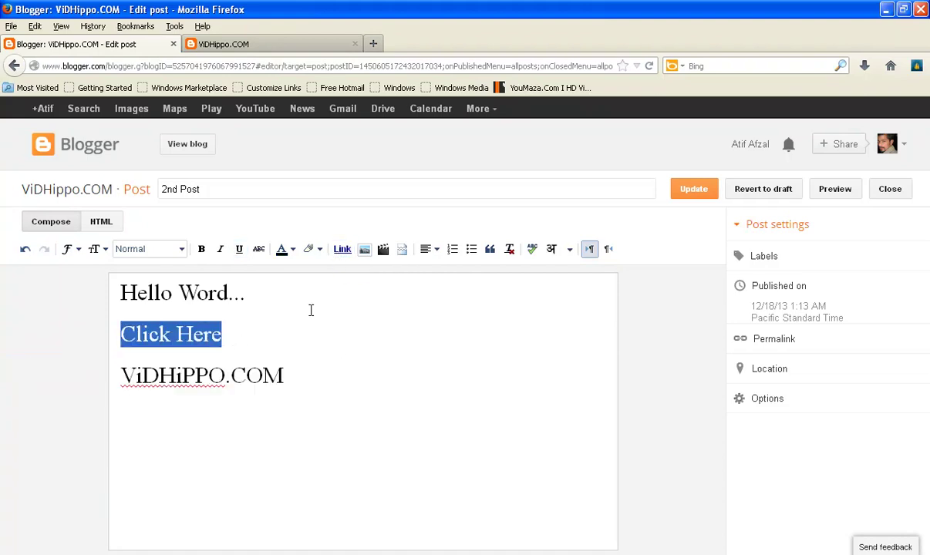
{"action": "left_click", "coordinate": [342, 250]}
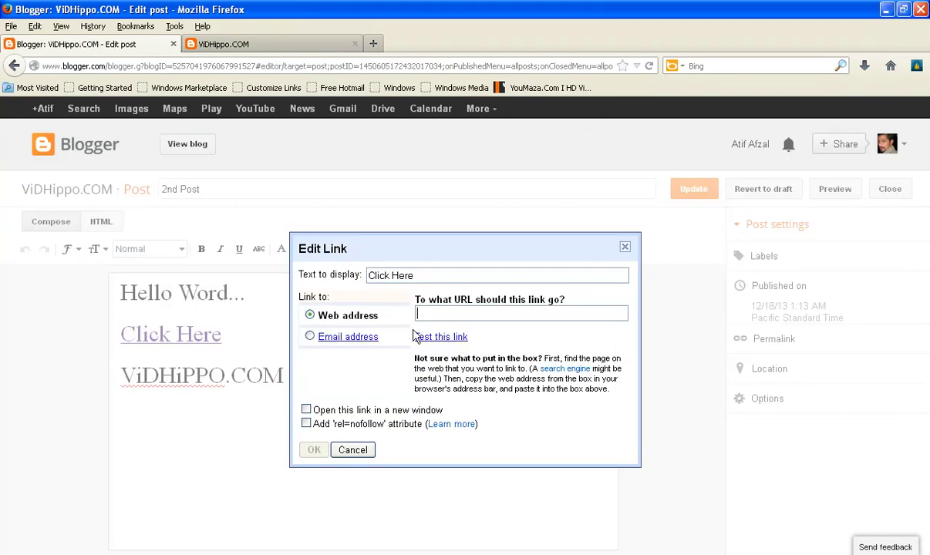
{"action": "left_click", "coordinate": [309, 338]}
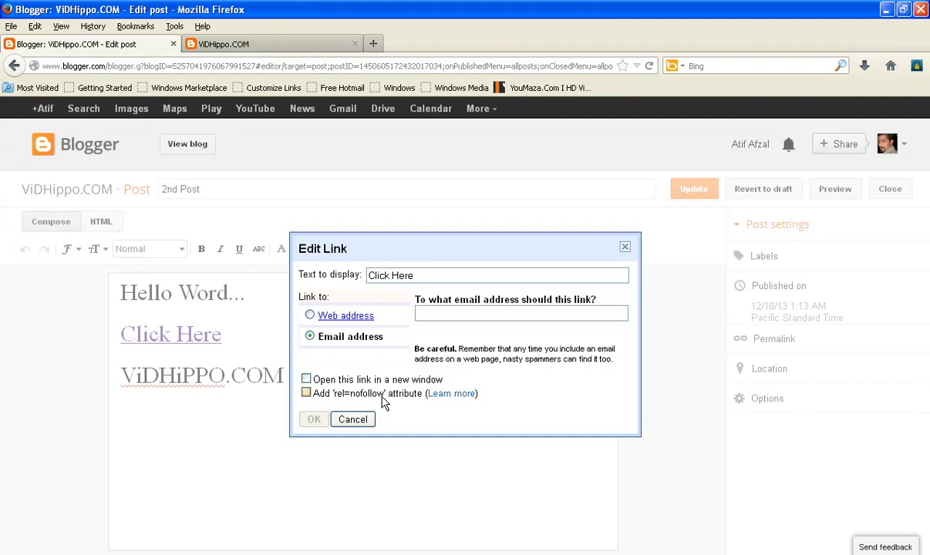
{"action": "left_click", "coordinate": [354, 422]}
{"action": "left_click", "coordinate": [340, 412]}
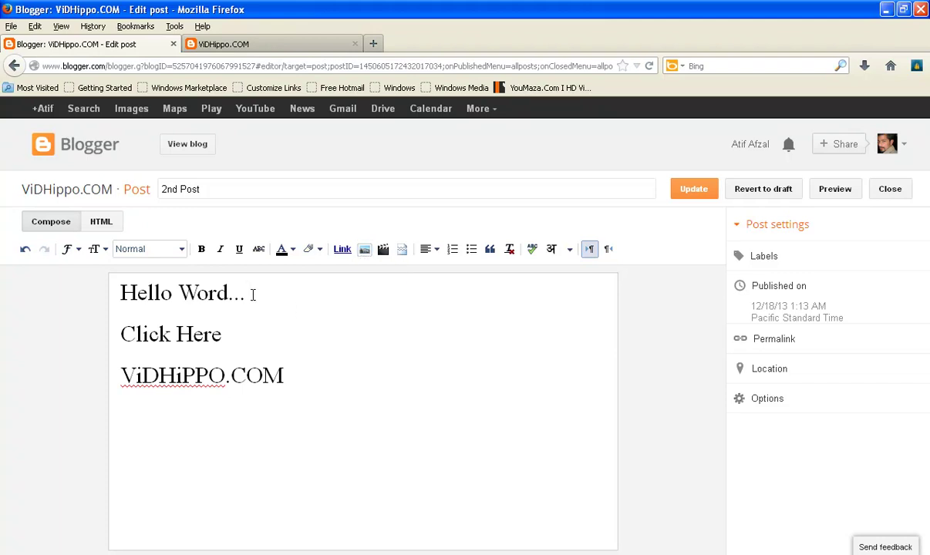
Step: Add a blank line below "Hello Word..." and insert the ViDHiPPO.COM image there, uploaded from the Desktop
{"action": "key", "text": "Return"}
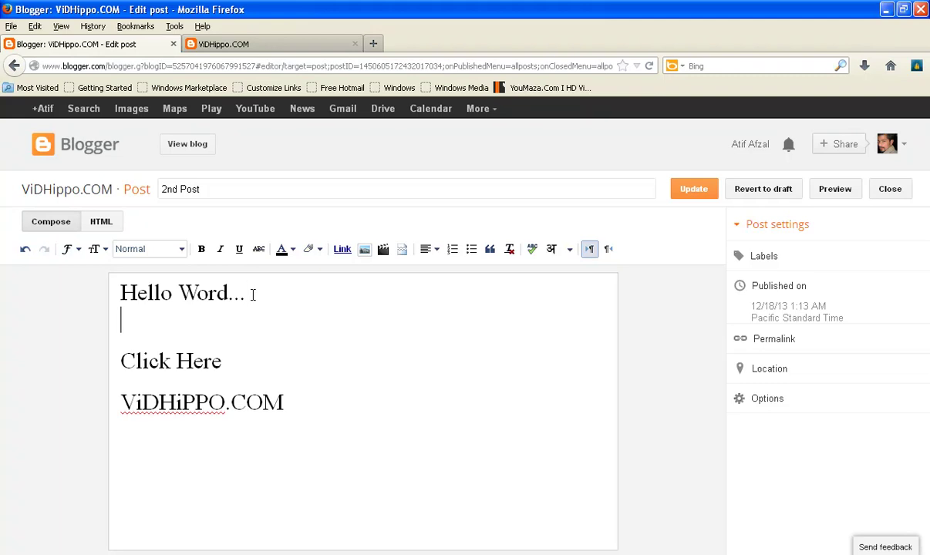
{"action": "left_click", "coordinate": [365, 257]}
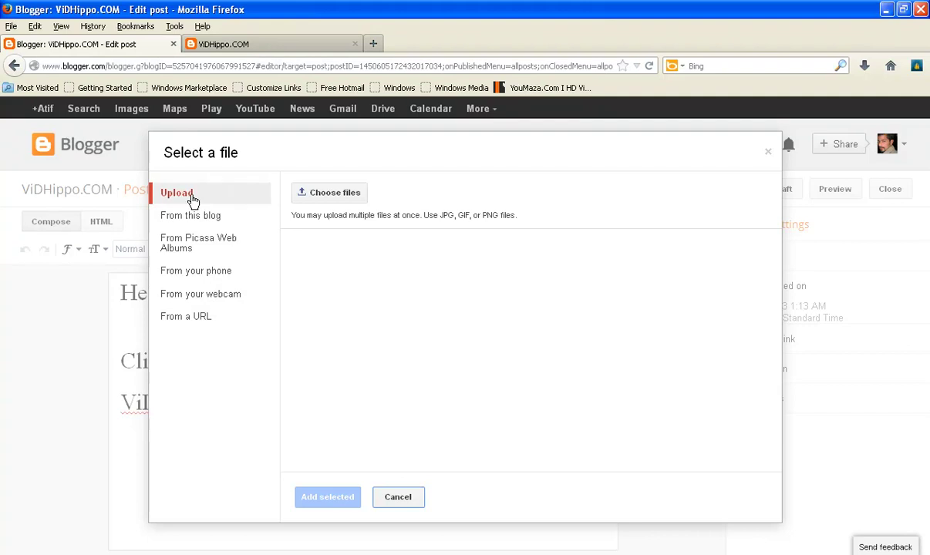
{"action": "left_click", "coordinate": [334, 194]}
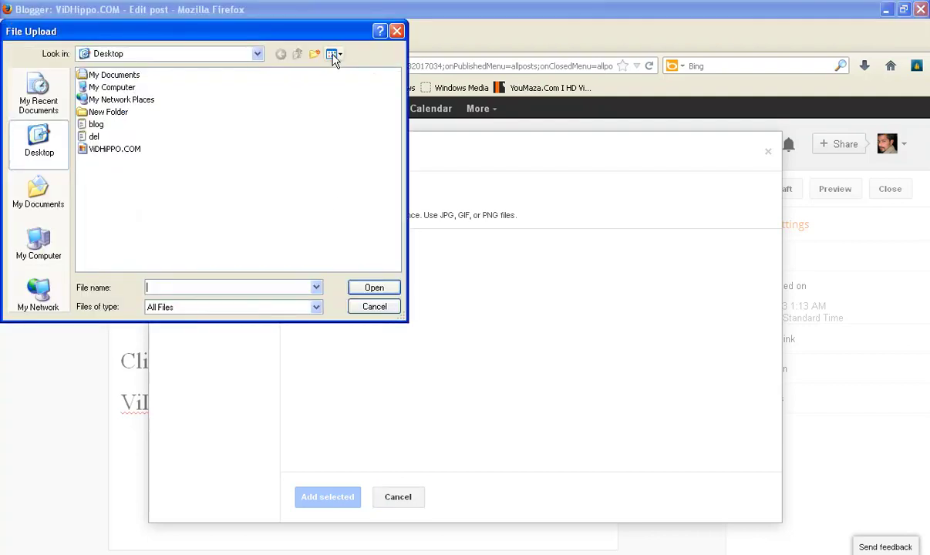
{"action": "left_click", "coordinate": [123, 152]}
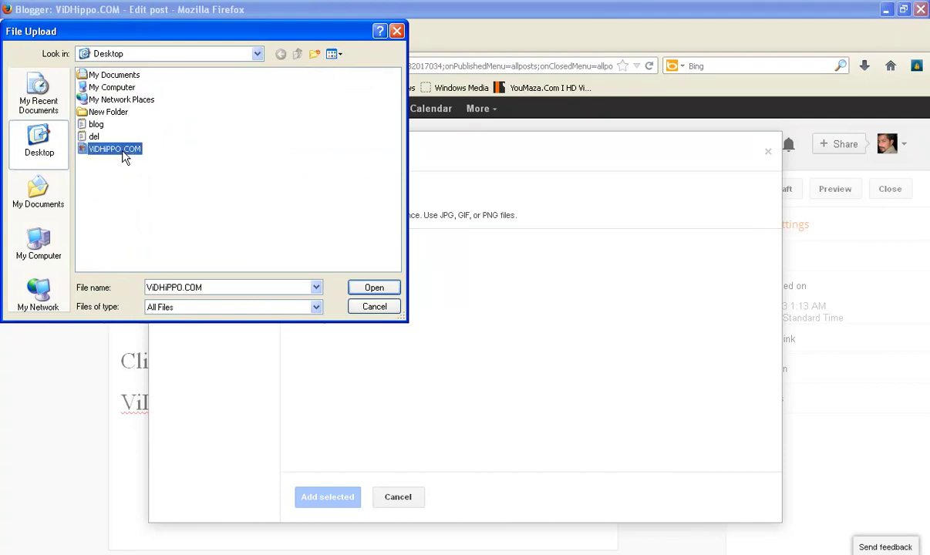
{"action": "left_click", "coordinate": [359, 293]}
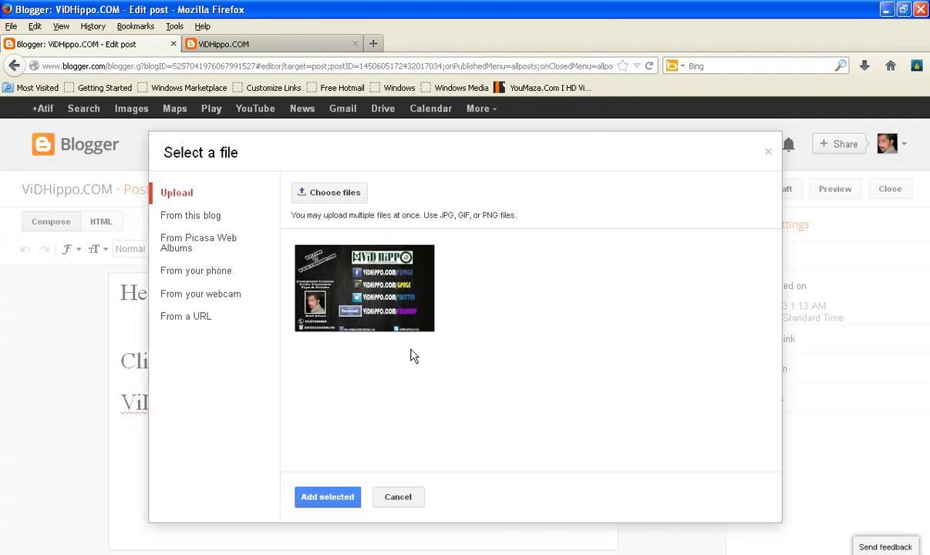
{"action": "left_click", "coordinate": [374, 308]}
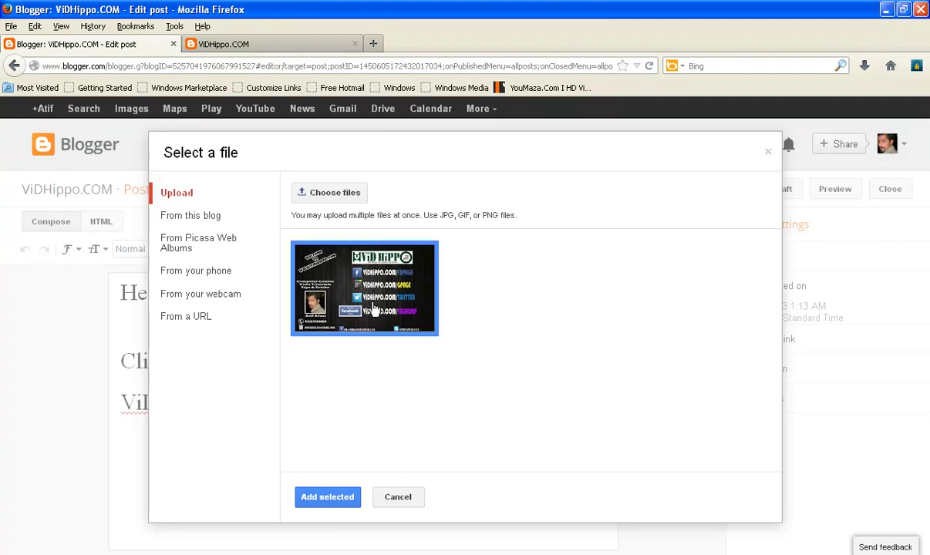
{"action": "left_click", "coordinate": [342, 499]}
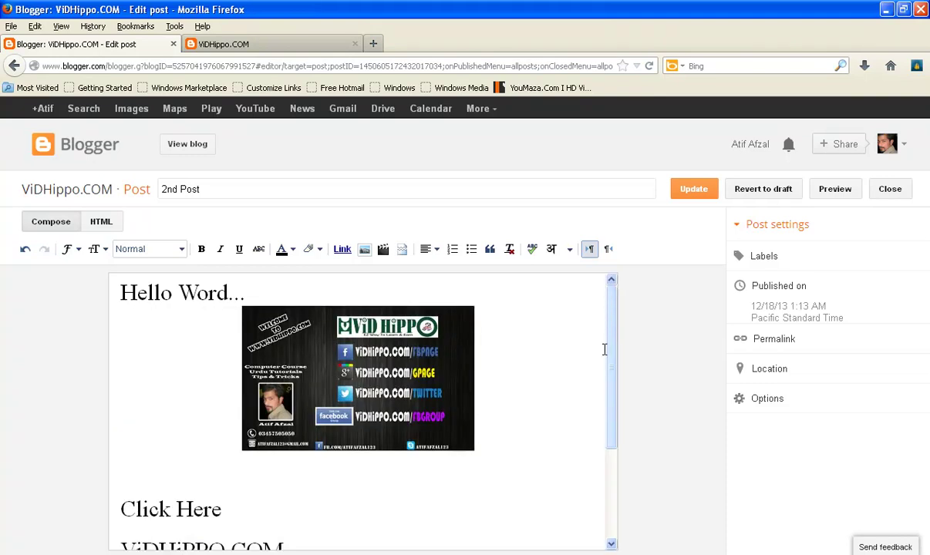
Step: Try the Small, Medium, Large, X-Large and Original size options on the inserted image, and set it back to Medium
{"action": "left_click_drag", "start_coordinate": [612, 327], "coordinate": [474, 359]}
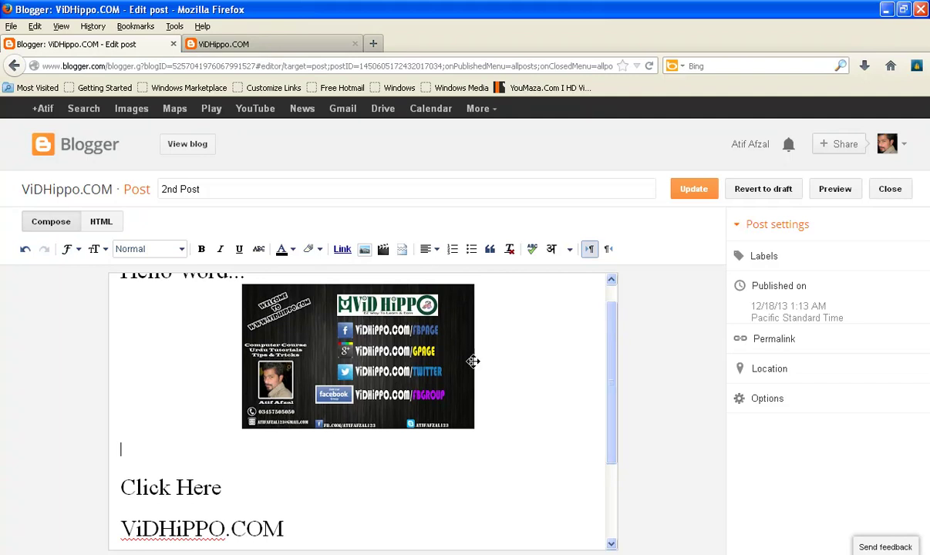
{"action": "left_click", "coordinate": [393, 353]}
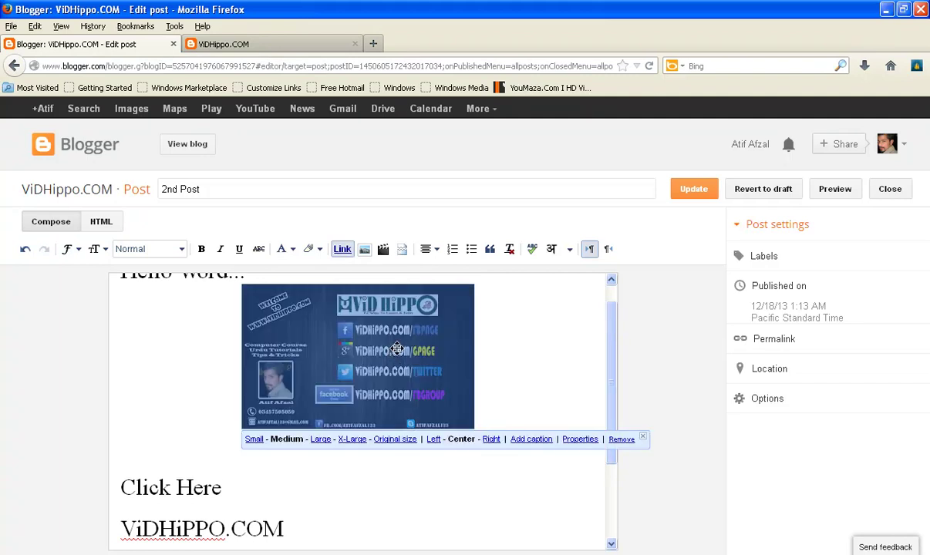
{"action": "left_click", "coordinate": [254, 439]}
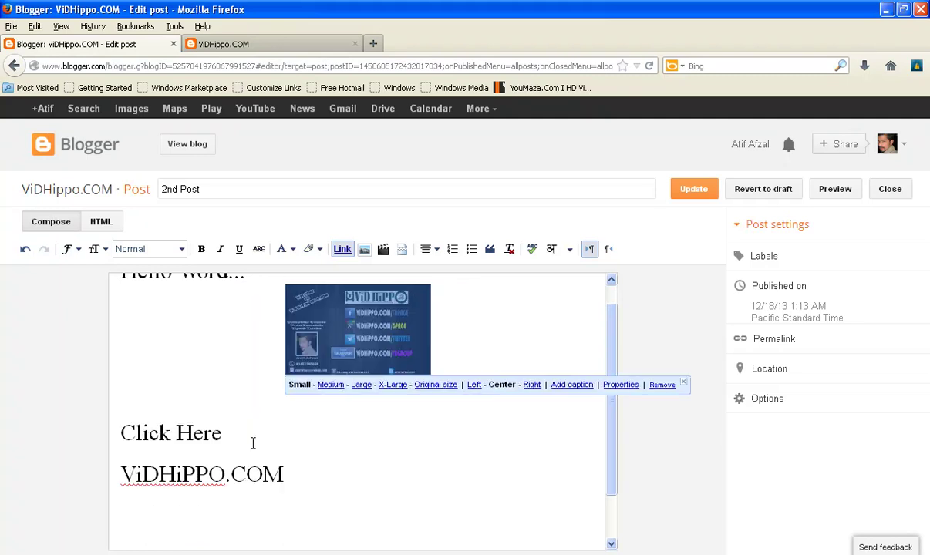
{"action": "left_click", "coordinate": [330, 385]}
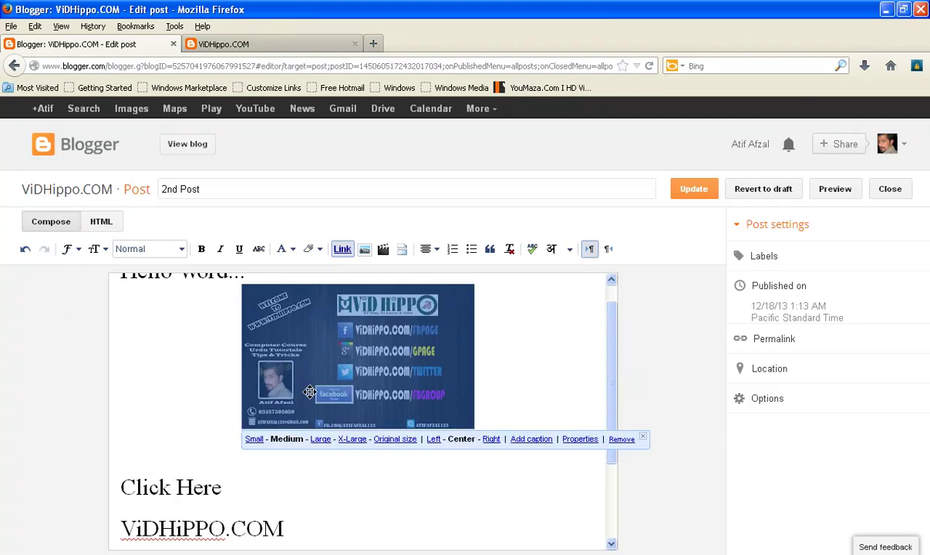
{"action": "left_click", "coordinate": [322, 439]}
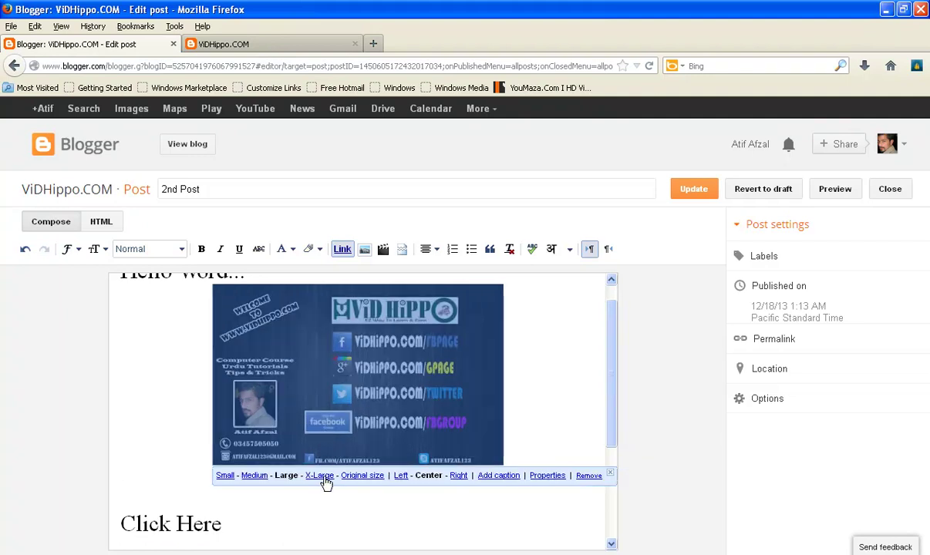
{"action": "left_click", "coordinate": [319, 476]}
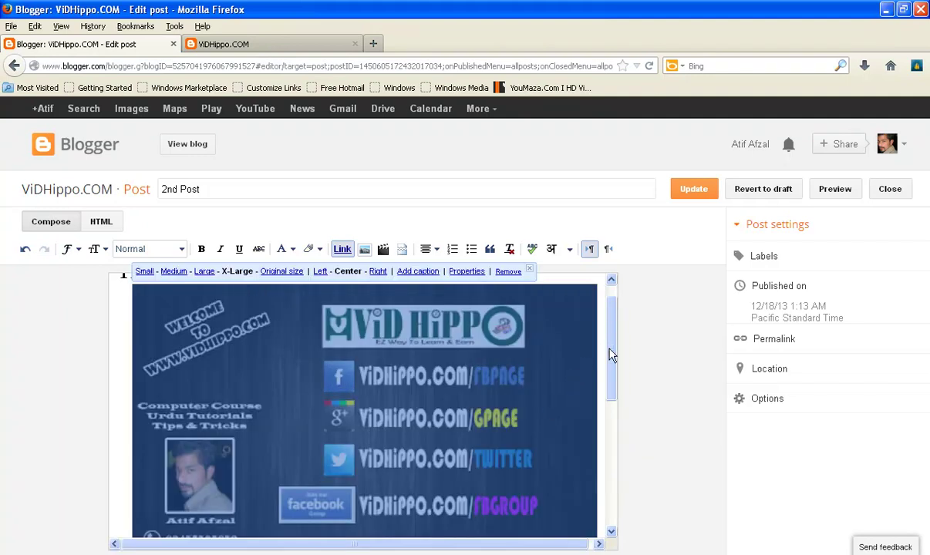
{"action": "left_click_drag", "start_coordinate": [613, 347], "coordinate": [613, 452]}
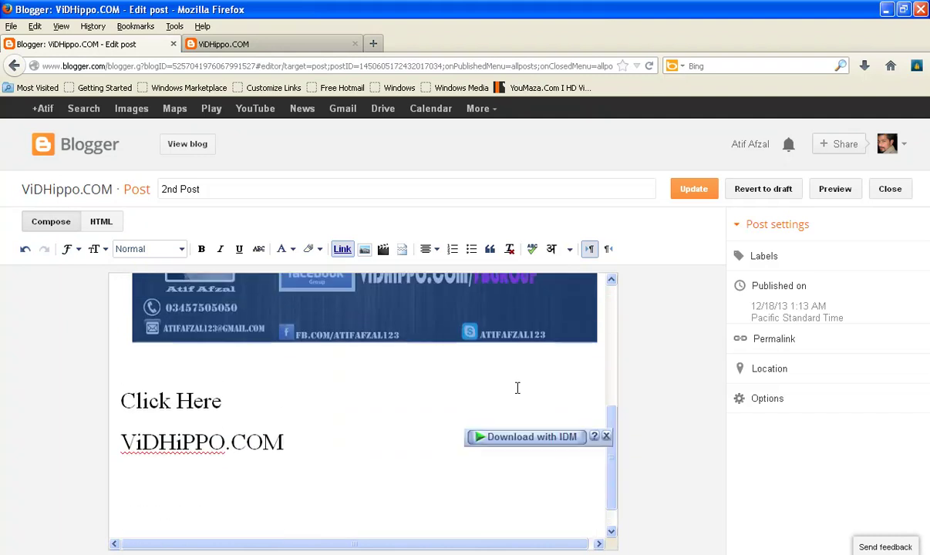
{"action": "left_click", "coordinate": [438, 320]}
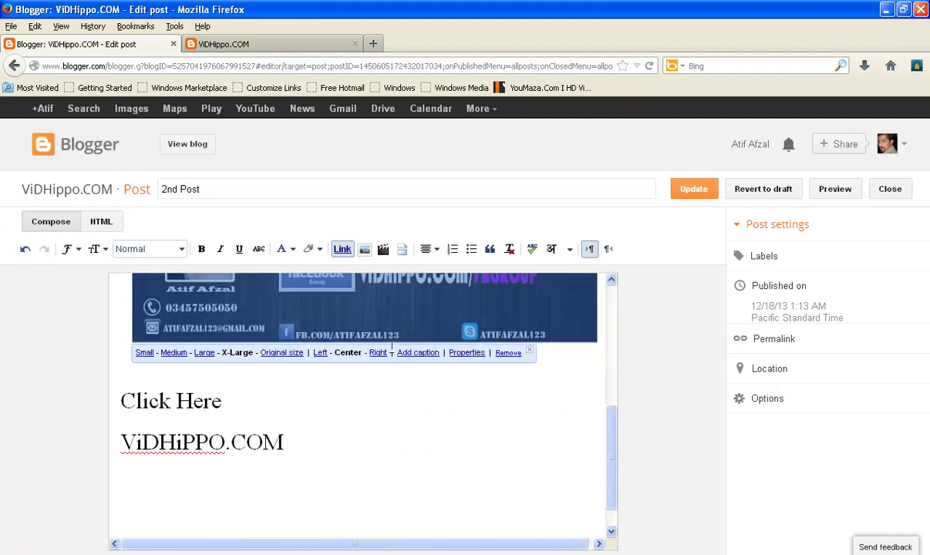
{"action": "left_click", "coordinate": [282, 354]}
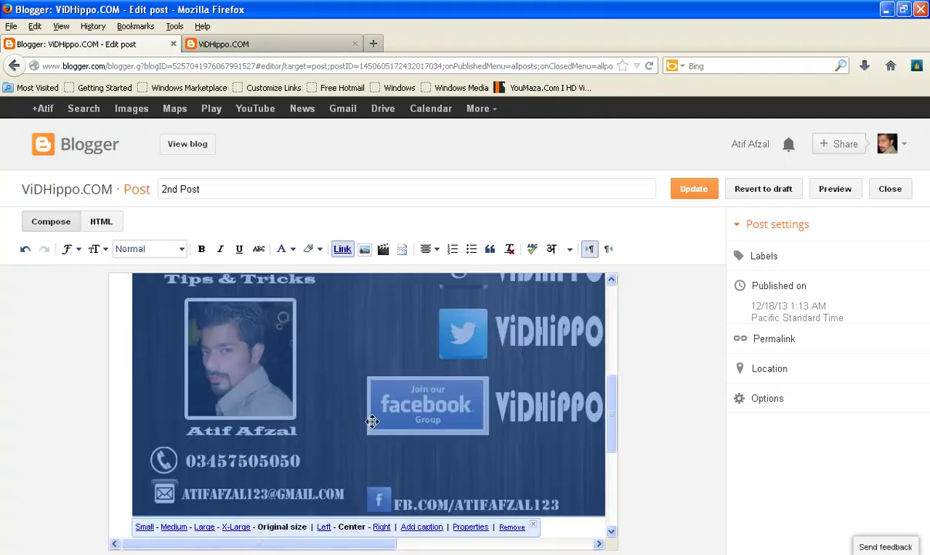
{"action": "left_click", "coordinate": [175, 527]}
{"action": "left_click", "coordinate": [443, 406]}
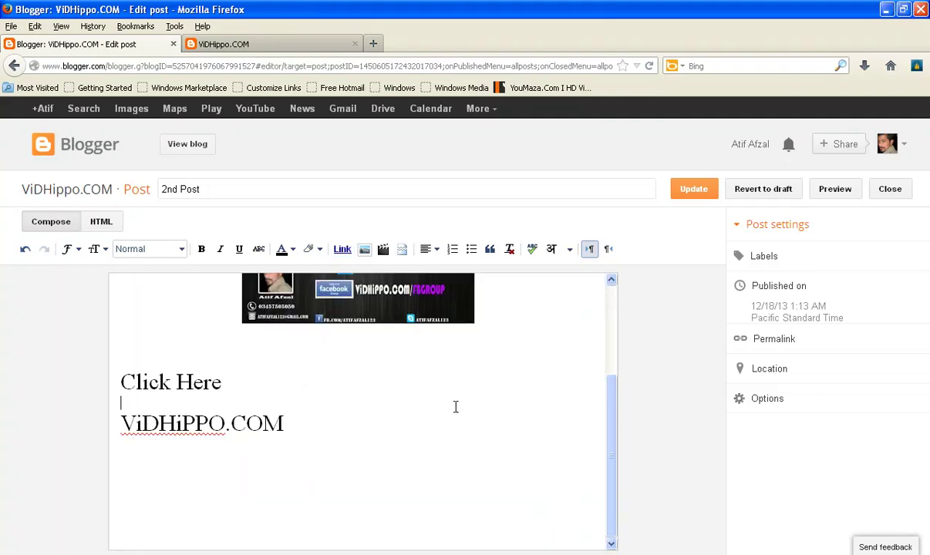
Step: Try left and right alignment on the inserted image, and return it to Center
{"action": "left_click_drag", "start_coordinate": [613, 422], "coordinate": [611, 356]}
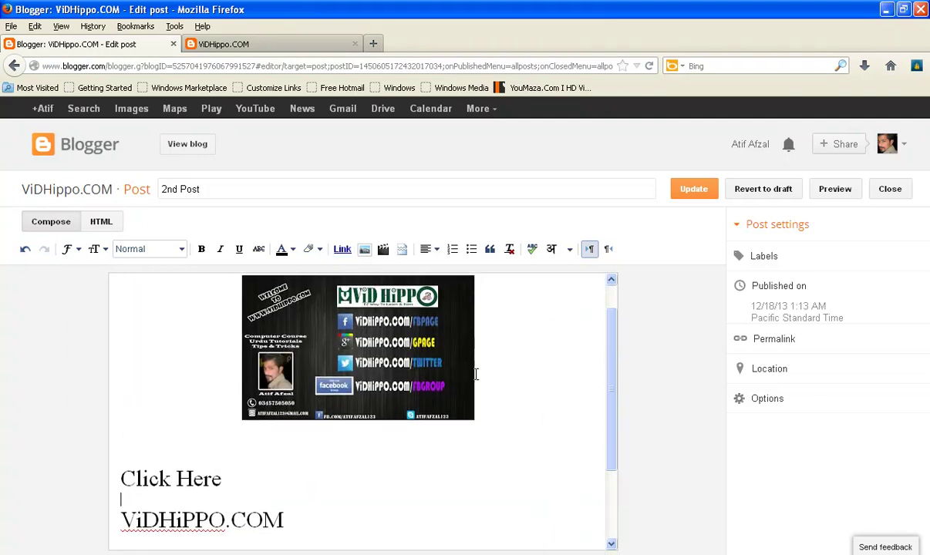
{"action": "left_click", "coordinate": [413, 348]}
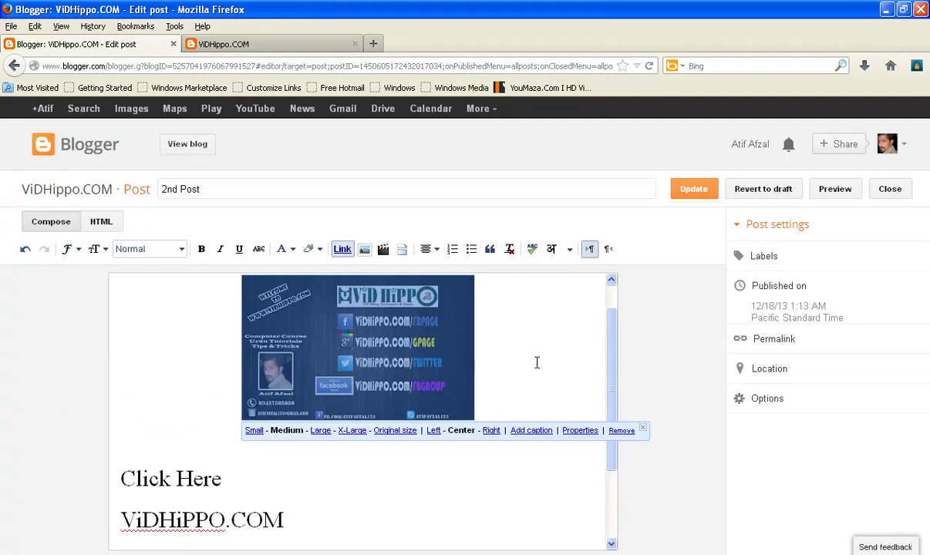
{"action": "left_click", "coordinate": [435, 432]}
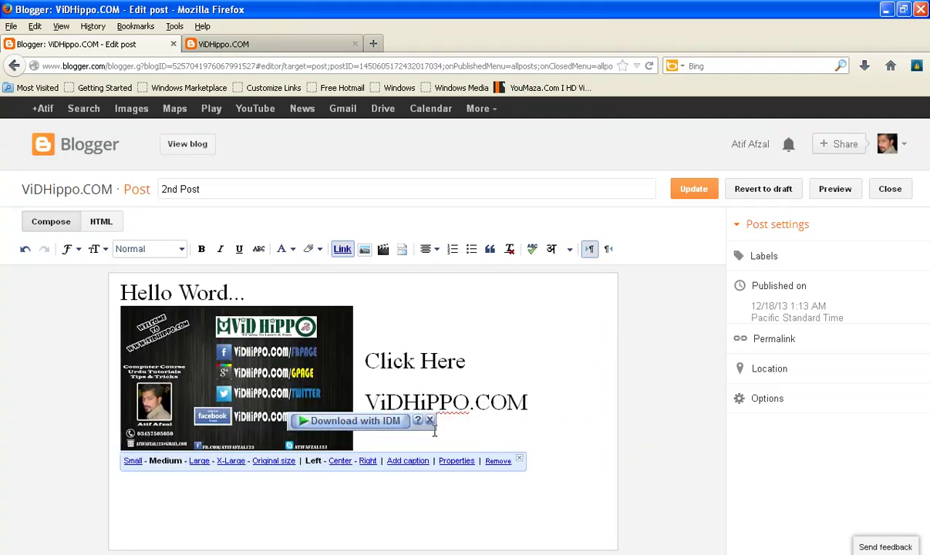
{"action": "left_click", "coordinate": [339, 466]}
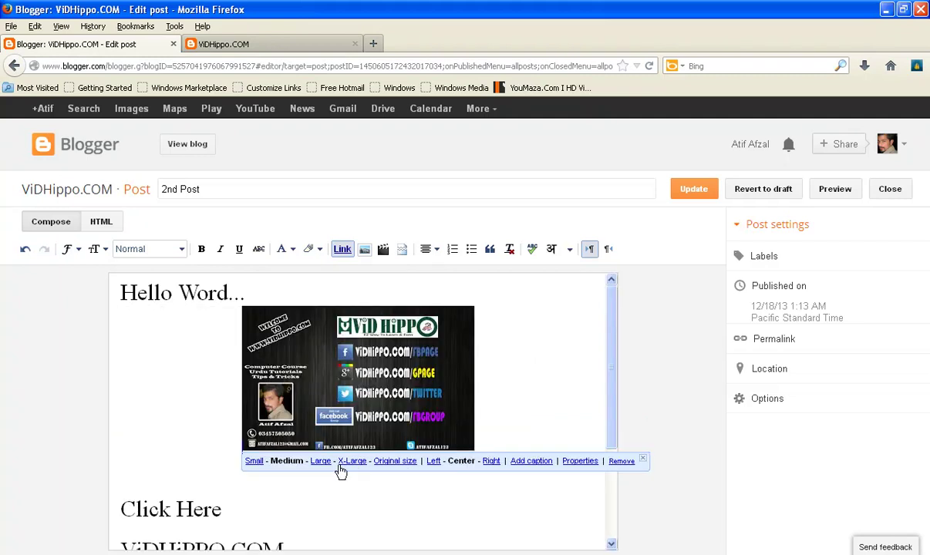
{"action": "left_click", "coordinate": [490, 463]}
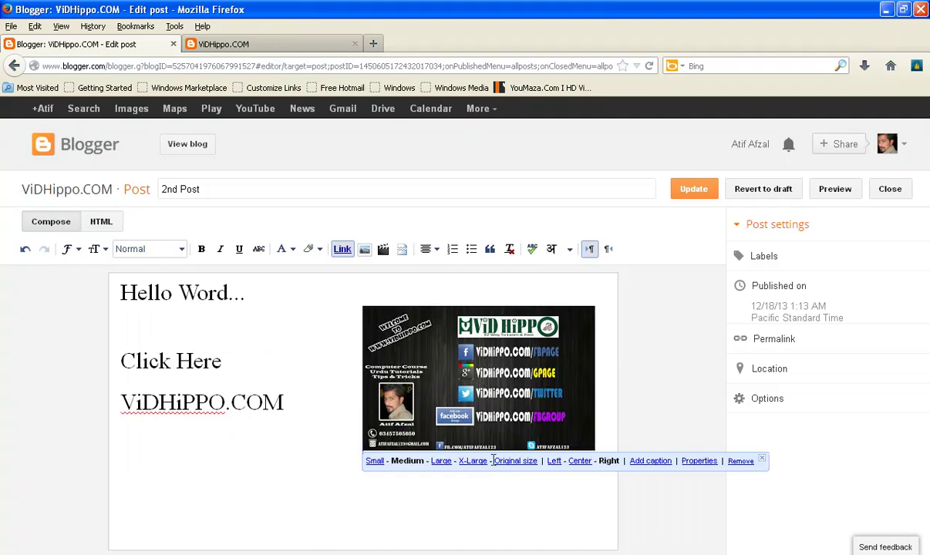
{"action": "left_click", "coordinate": [579, 462]}
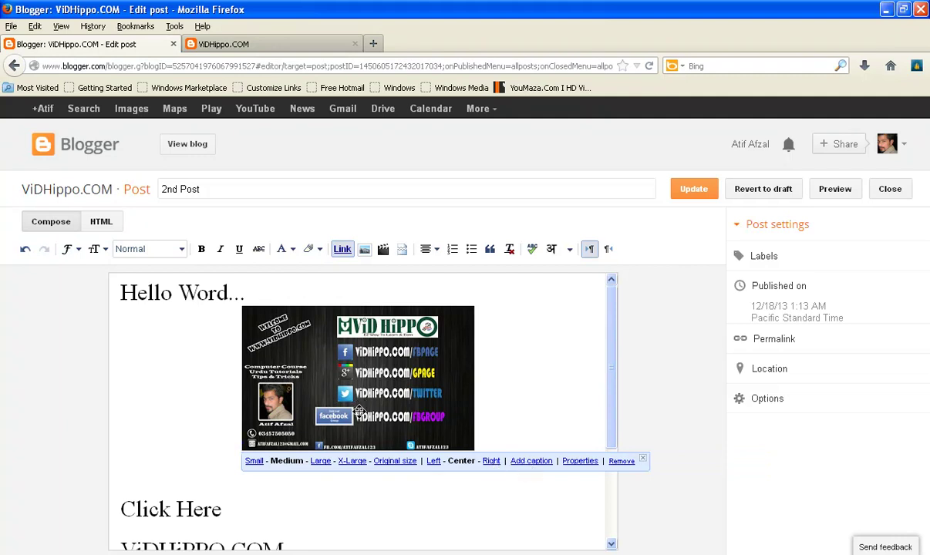
Step: Add a trial caption "hhhh" to the image, clear its text and remove the caption
{"action": "left_click", "coordinate": [531, 461]}
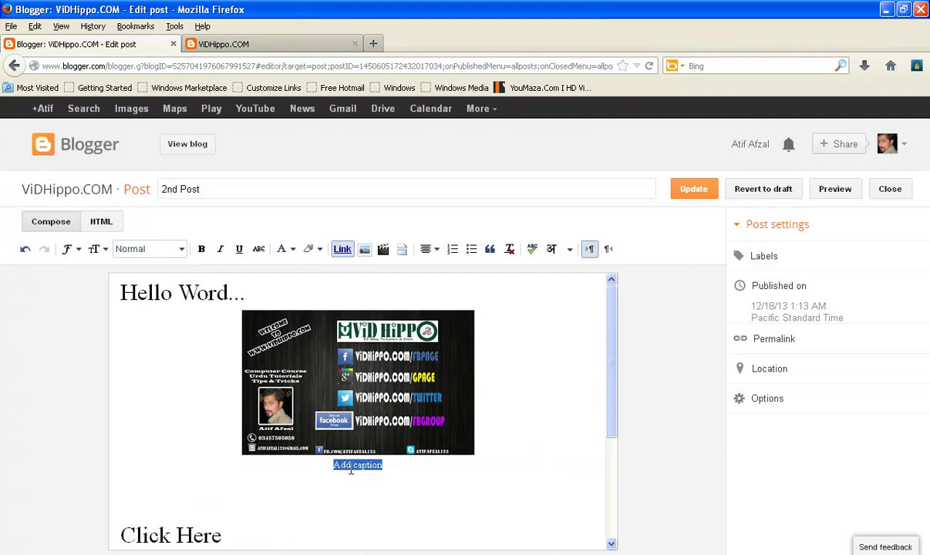
{"action": "type", "text": "hhhh"}
{"action": "key", "text": "BackSpace"}
{"action": "key", "text": "BackSpace"}
{"action": "key", "text": "BackSpace"}
{"action": "key", "text": "BackSpace"}
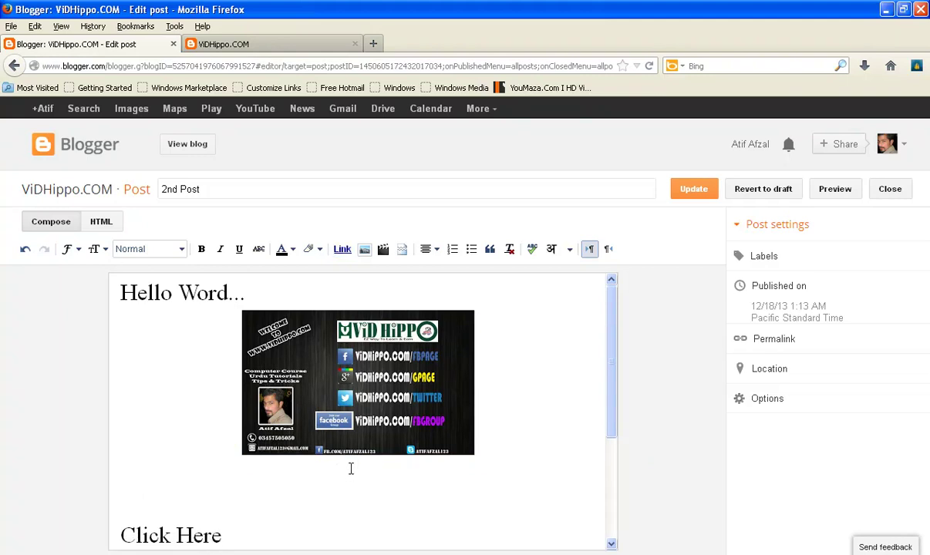
{"action": "left_click", "coordinate": [336, 420]}
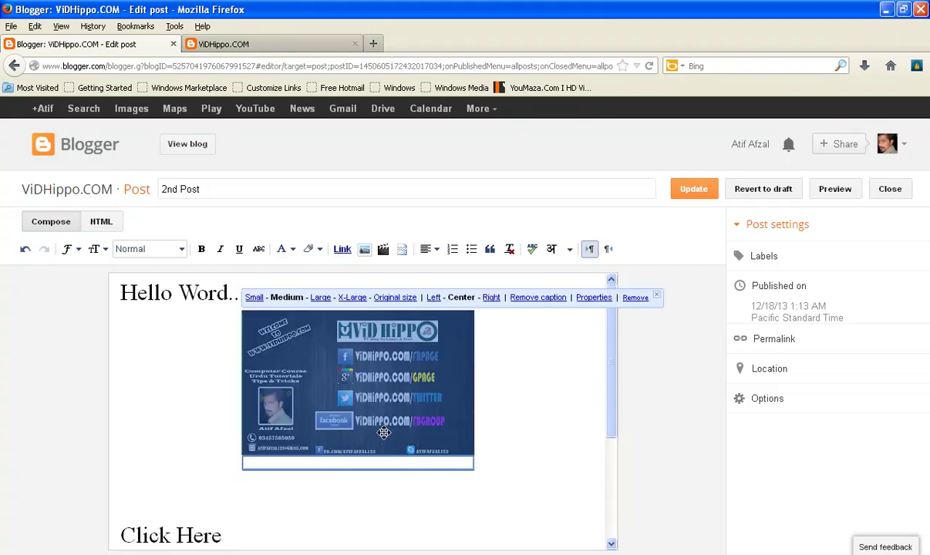
{"action": "left_click", "coordinate": [538, 297]}
{"action": "left_click", "coordinate": [390, 462]}
Step: Set both the title text and the alt text of the ViDHiPPO.COM image to "vidhippo" in its properties
{"action": "left_click", "coordinate": [384, 423]}
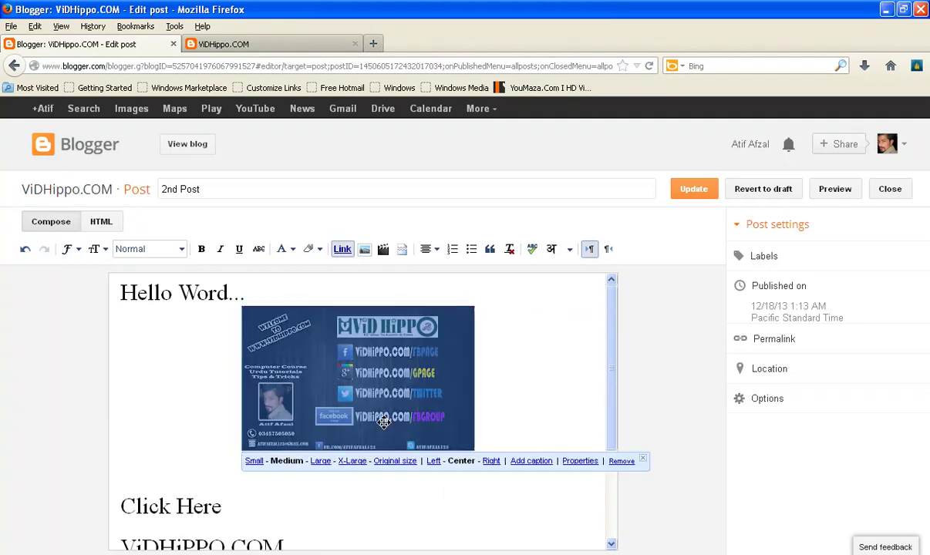
{"action": "left_click", "coordinate": [580, 461]}
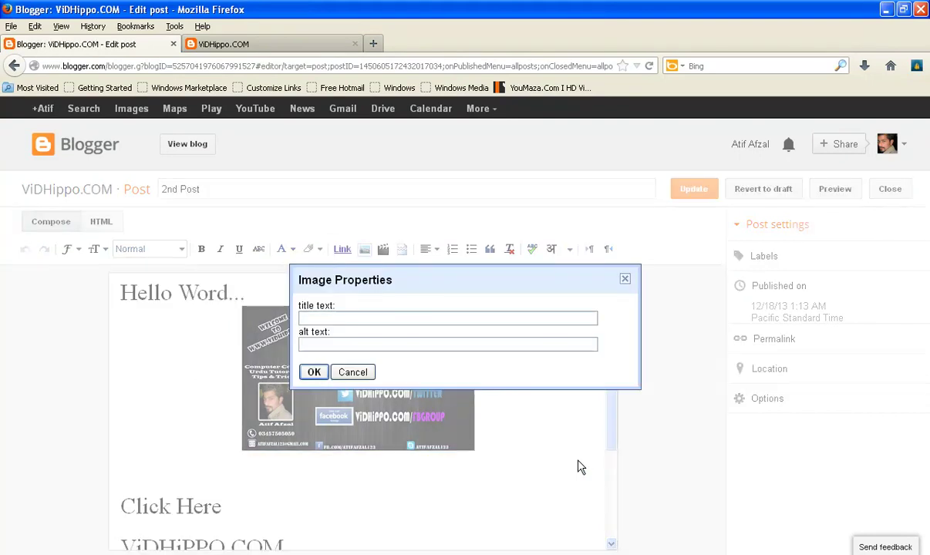
{"action": "left_click", "coordinate": [320, 319]}
{"action": "left_click", "coordinate": [320, 319]}
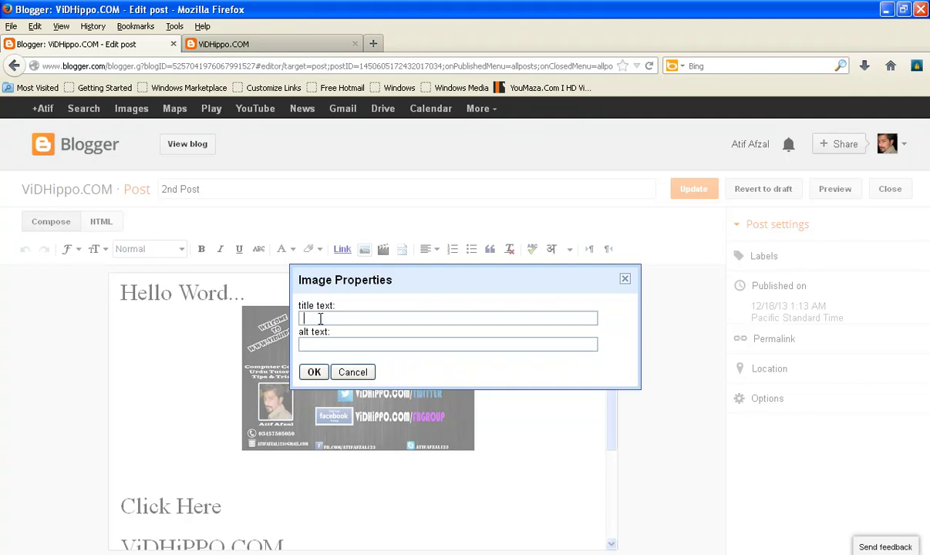
{"action": "type", "text": "vidhippo"}
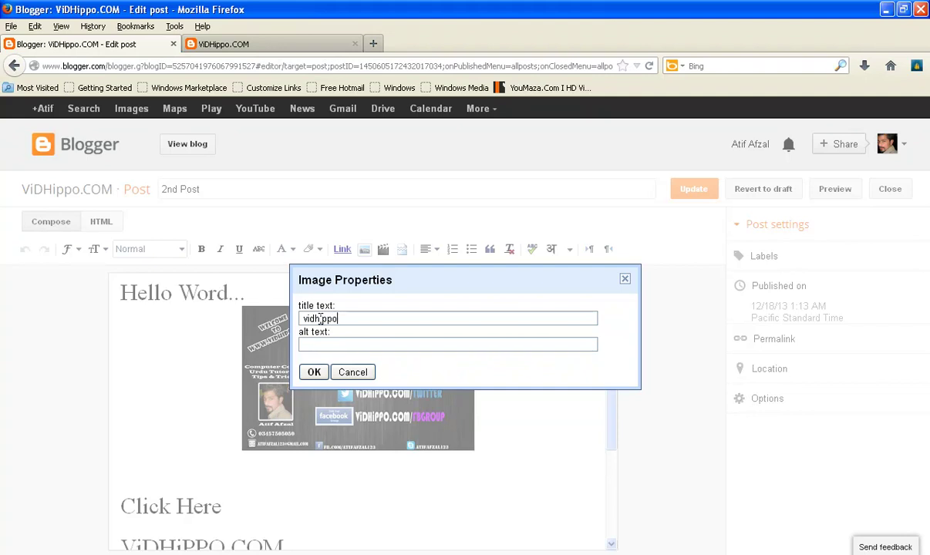
{"action": "left_click", "coordinate": [323, 344]}
{"action": "type", "text": "vidhippo"}
{"action": "left_click_drag", "start_coordinate": [349, 345], "coordinate": [292, 345]}
{"action": "left_click", "coordinate": [311, 372]}
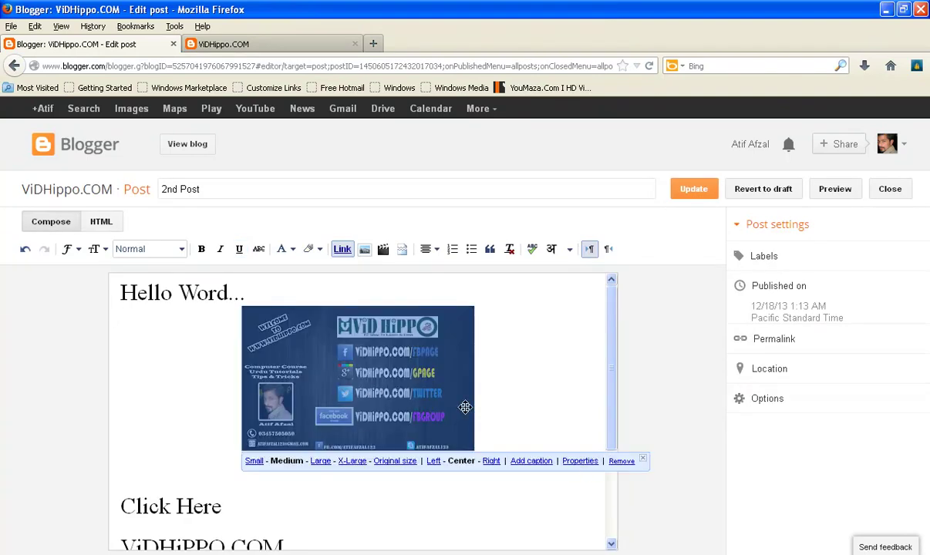
Step: Publish the changes to the 2nd Post, dismissing the error notice and submitting the update again
{"action": "mouse_move", "coordinate": [310, 357]}
{"action": "left_click", "coordinate": [695, 194]}
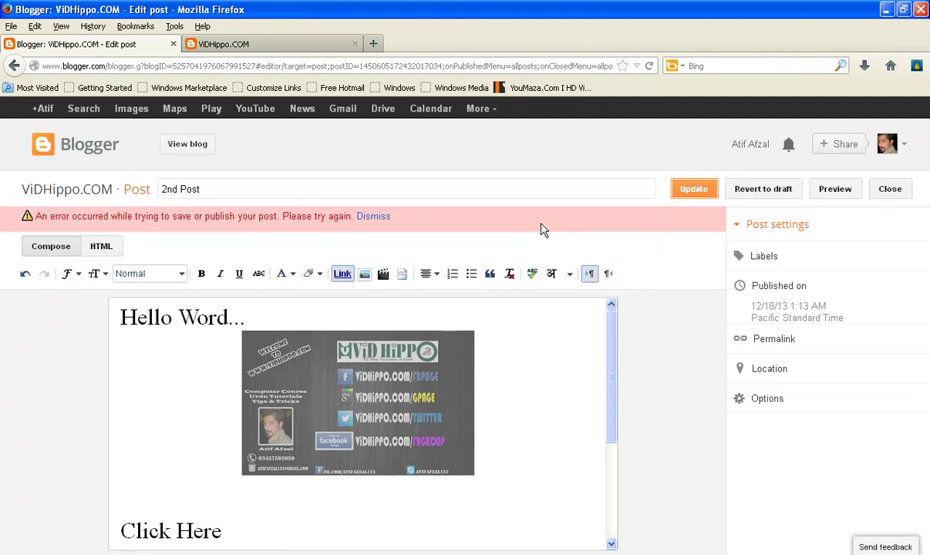
{"action": "left_click", "coordinate": [374, 217]}
{"action": "left_click", "coordinate": [700, 190]}
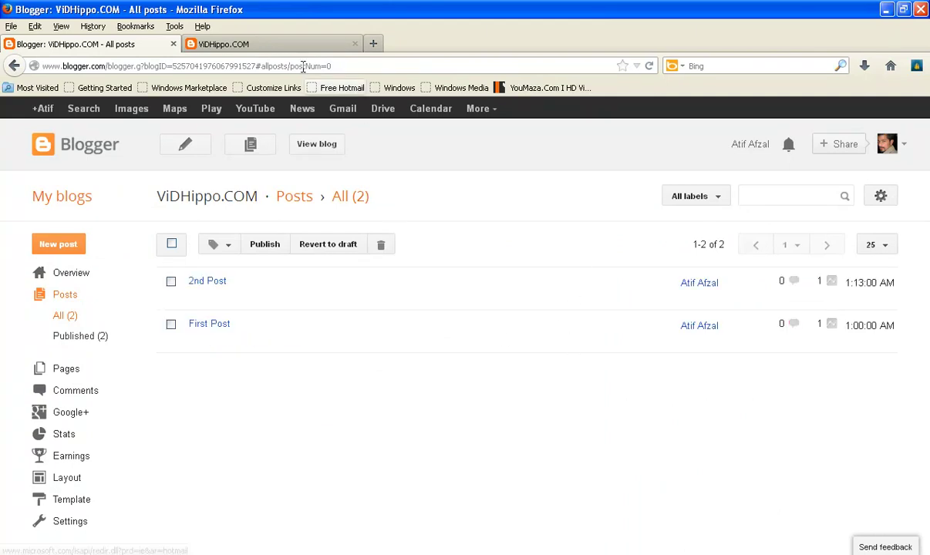
Step: Reload the live blog and check the 2nd Post's image, viewing it enlarged and closing the enlarged view
{"action": "left_click", "coordinate": [286, 45]}
{"action": "key", "text": "Return"}
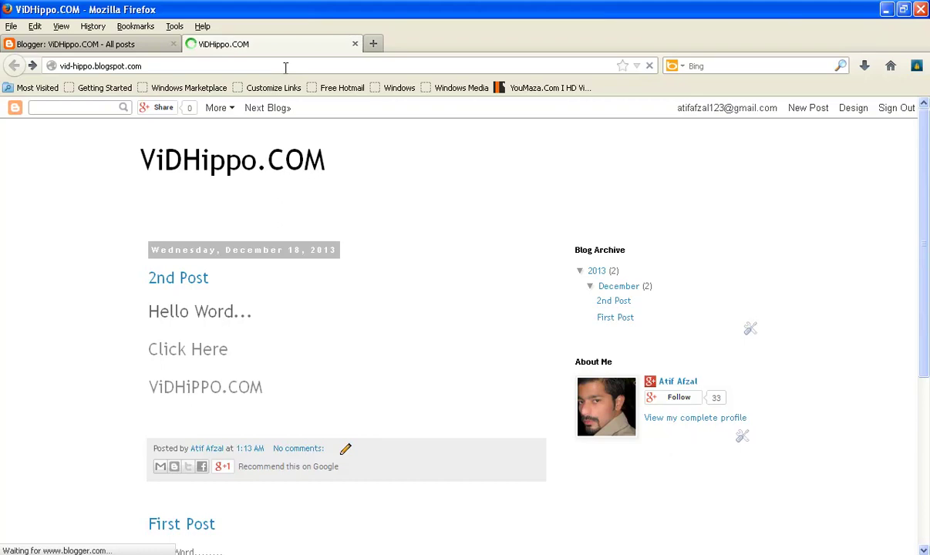
{"action": "scroll", "coordinate": [158, 235], "scroll_direction": "down", "scroll_amount": 2}
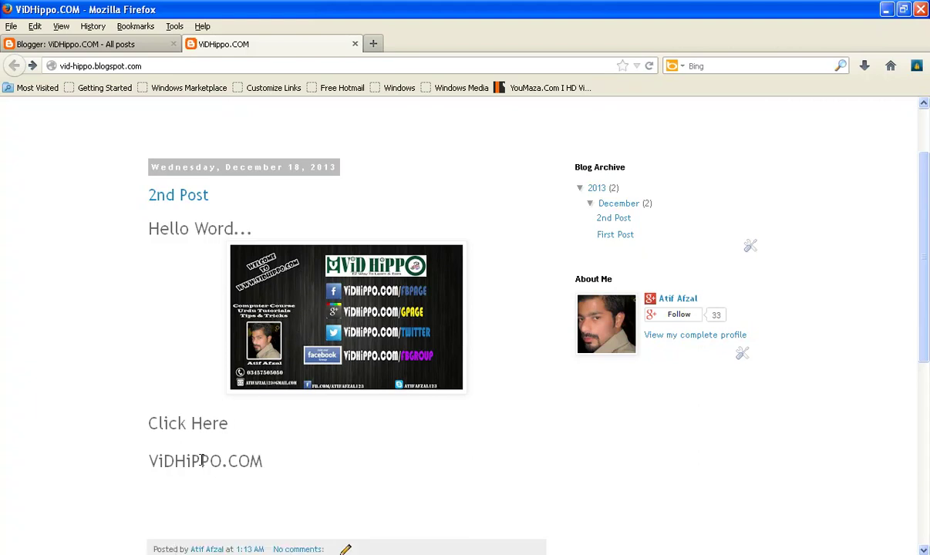
{"action": "left_click", "coordinate": [349, 330]}
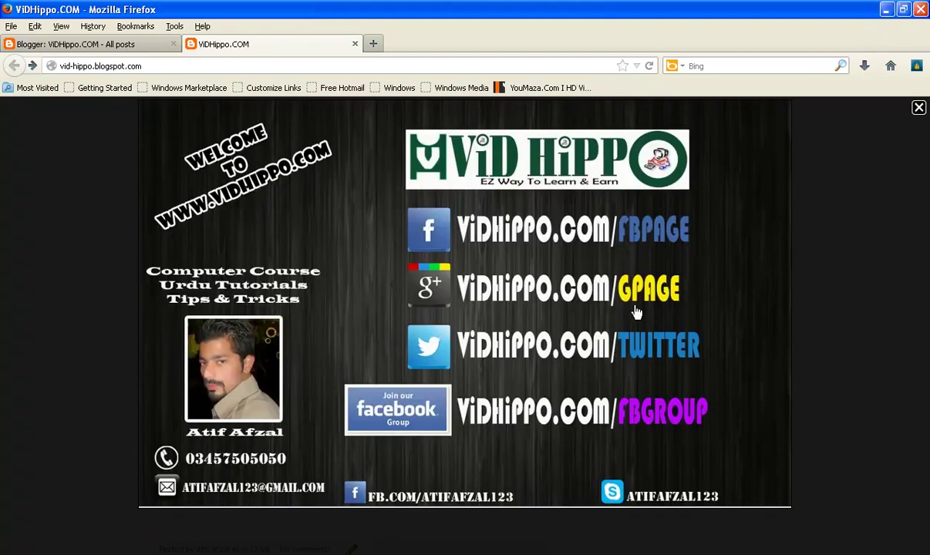
{"action": "left_click", "coordinate": [918, 108]}
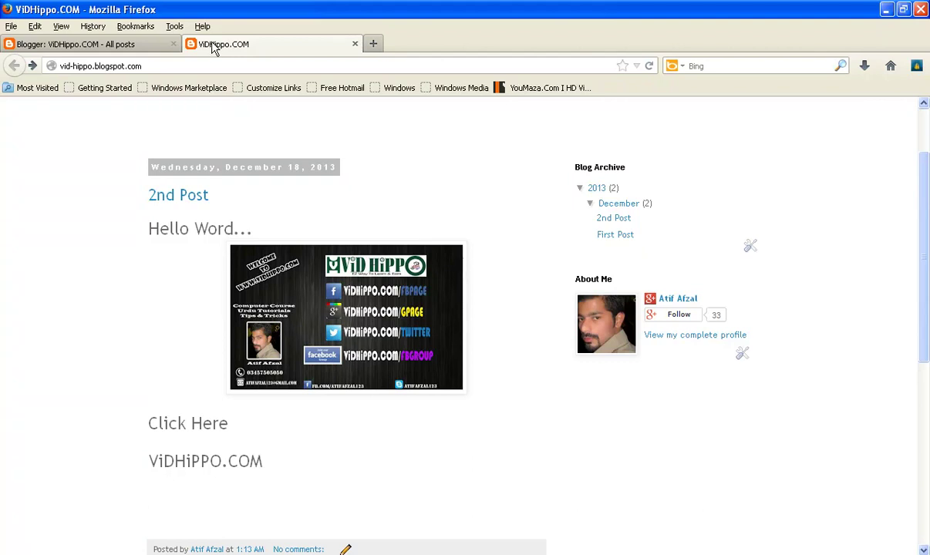
Step: Go to google.com in a new browser tab and switch to Google's image search
{"action": "left_click", "coordinate": [124, 47]}
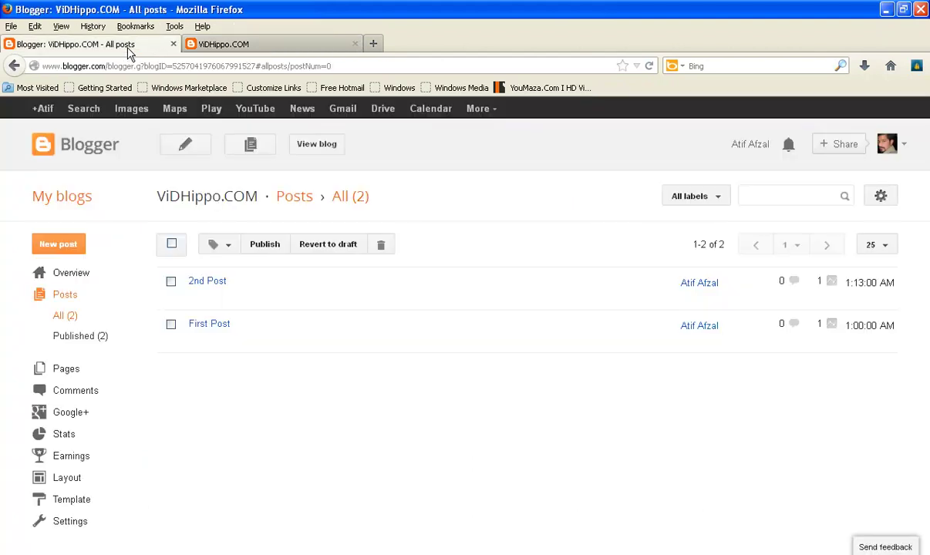
{"action": "left_click", "coordinate": [373, 45]}
{"action": "type", "text": "google.com/"}
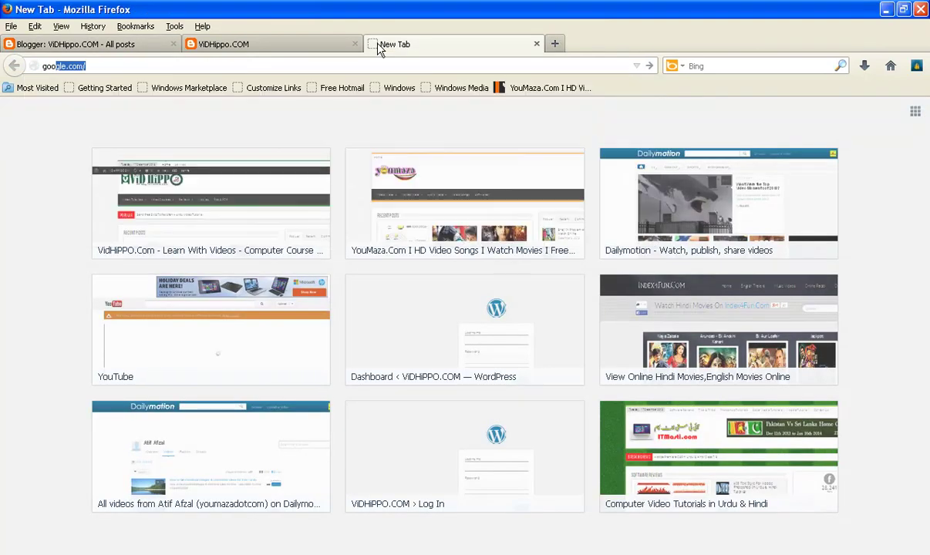
{"action": "key", "text": "Return"}
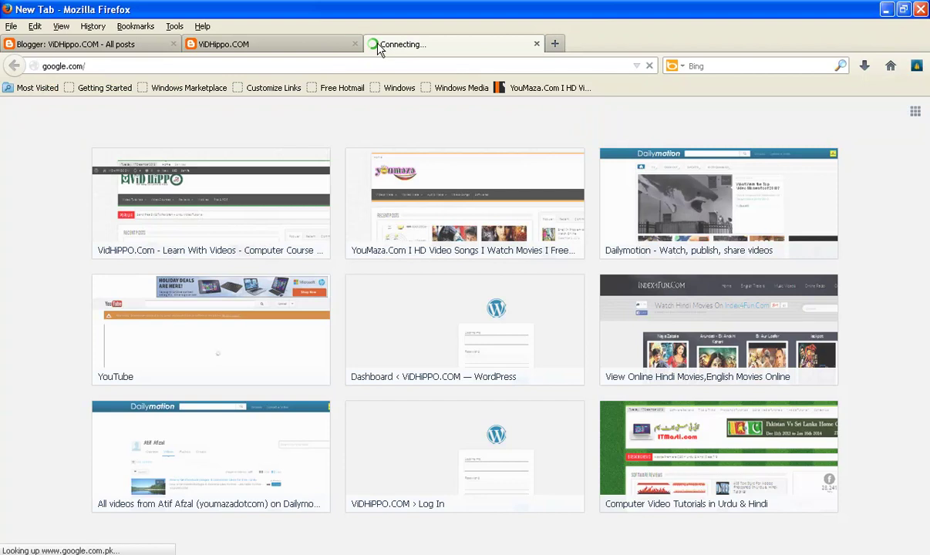
{"action": "left_click", "coordinate": [291, 45]}
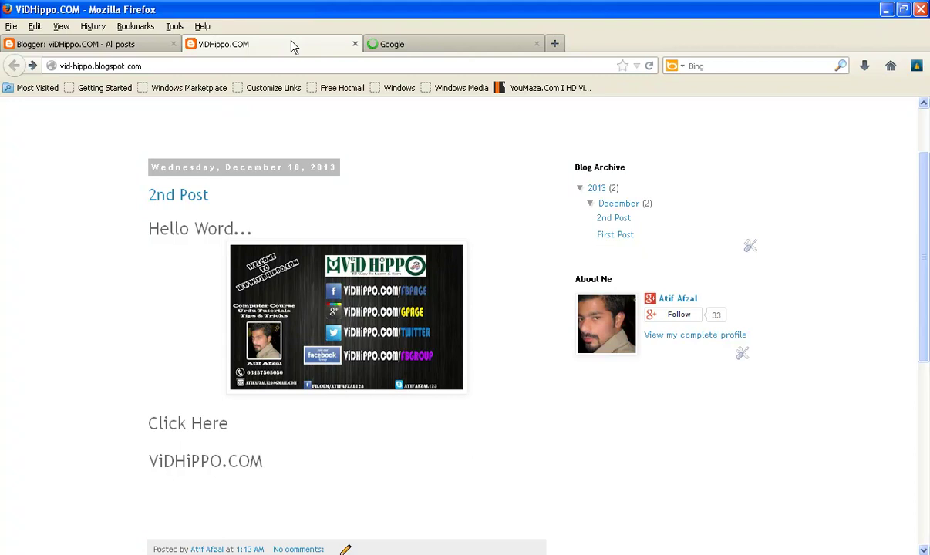
{"action": "left_click", "coordinate": [399, 48]}
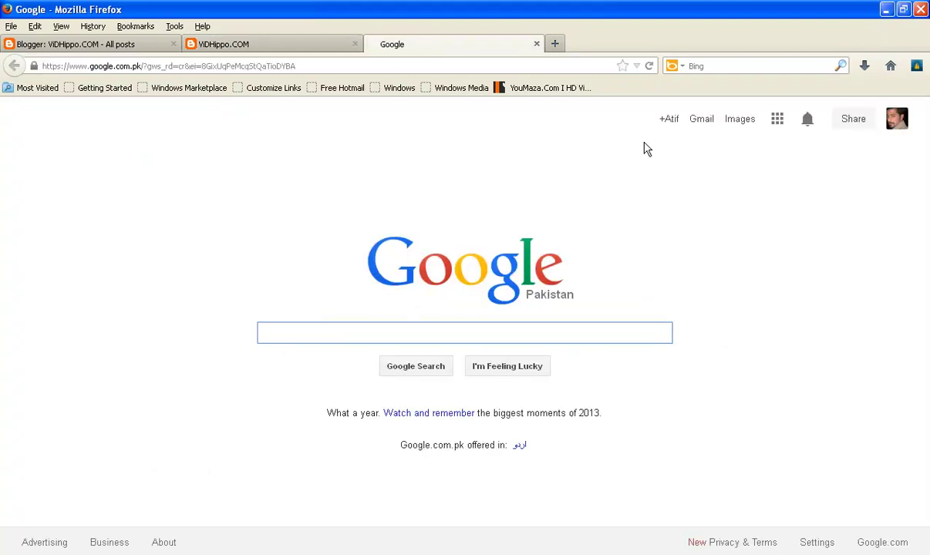
{"action": "left_click", "coordinate": [737, 122]}
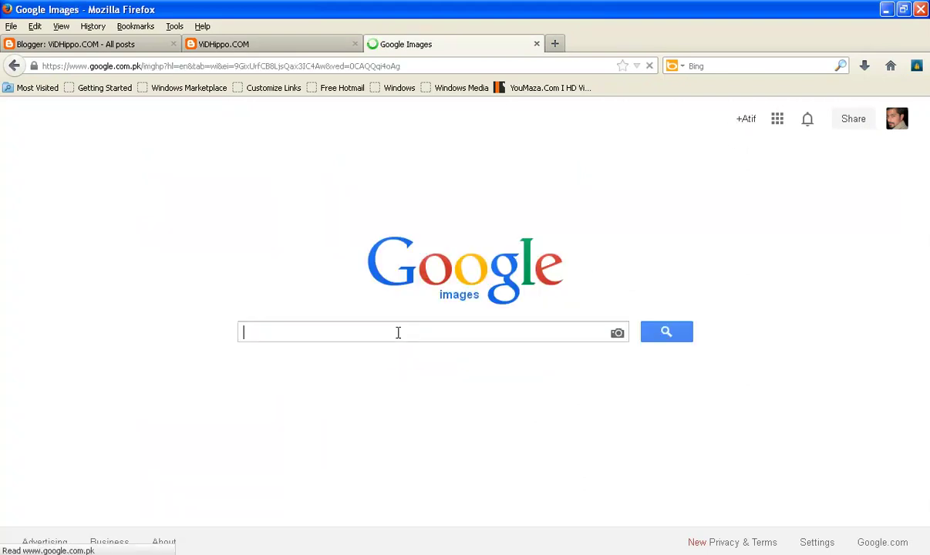
Step: Search Google Images for "download button png"
{"action": "type", "text": "downl"}
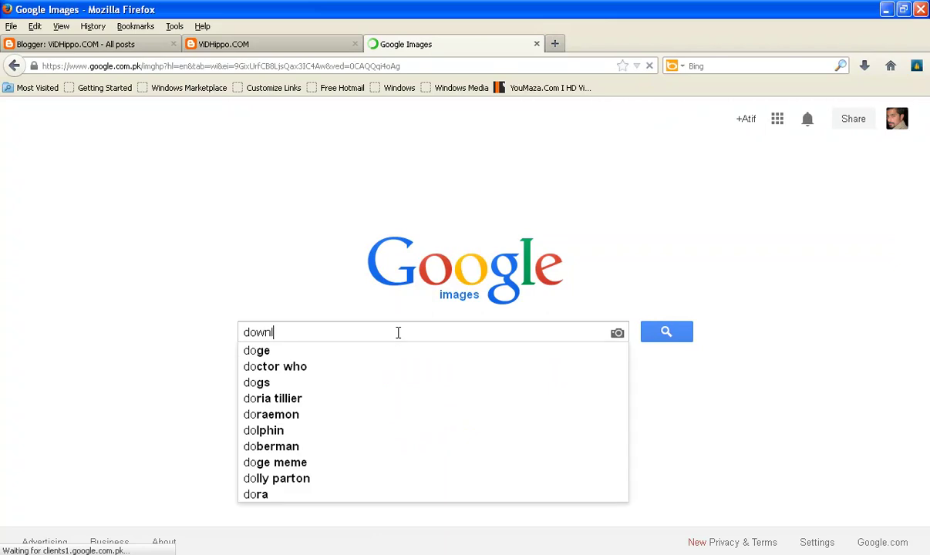
{"action": "type", "text": "oad button"}
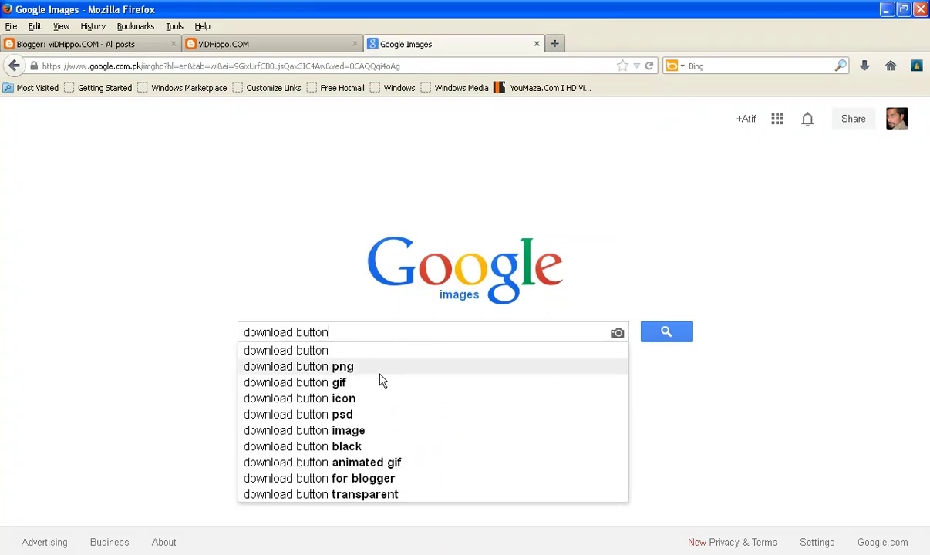
{"action": "left_click", "coordinate": [357, 367]}
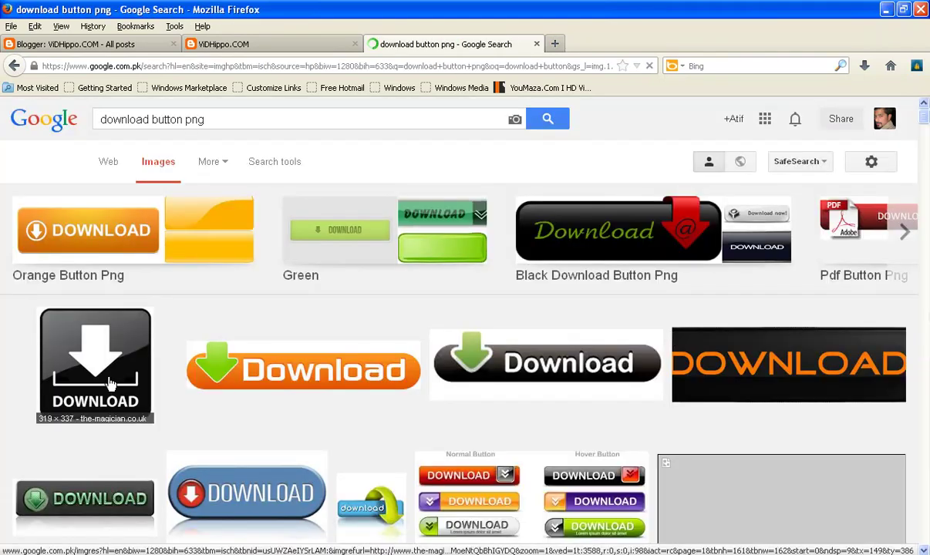
Step: Browse the image results and open the preview of the small blue download button with the curved green arrow
{"action": "left_click_drag", "start_coordinate": [111, 383], "coordinate": [143, 403]}
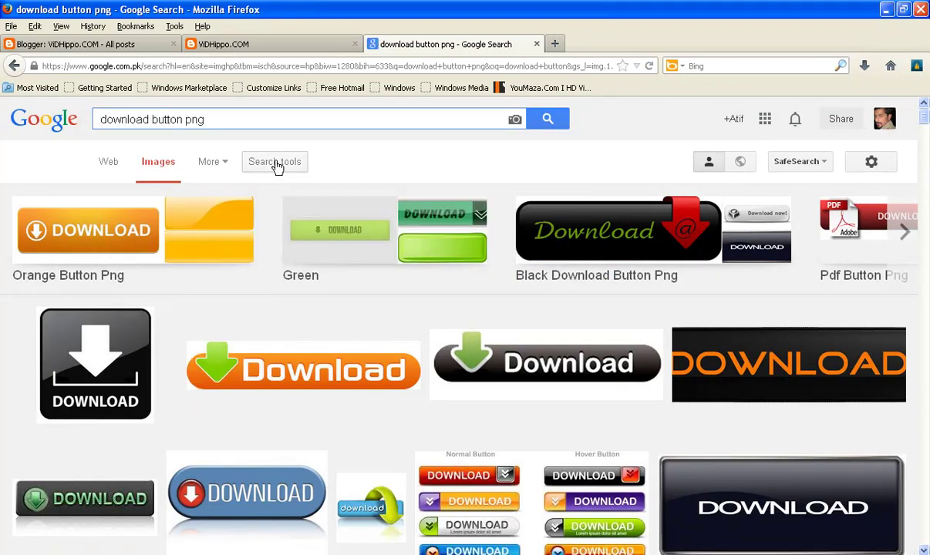
{"action": "left_click", "coordinate": [222, 164]}
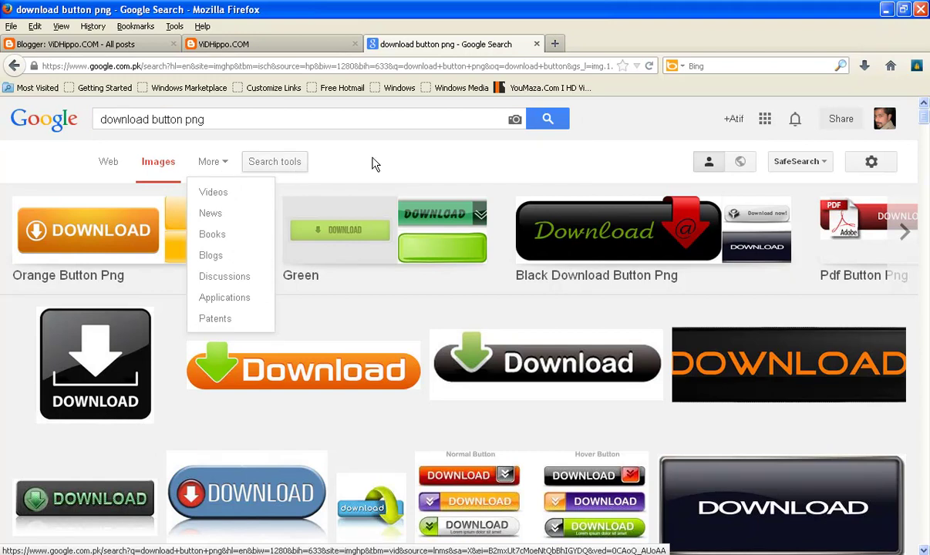
{"action": "left_click", "coordinate": [417, 154]}
{"action": "left_click_drag", "start_coordinate": [924, 118], "coordinate": [926, 134]}
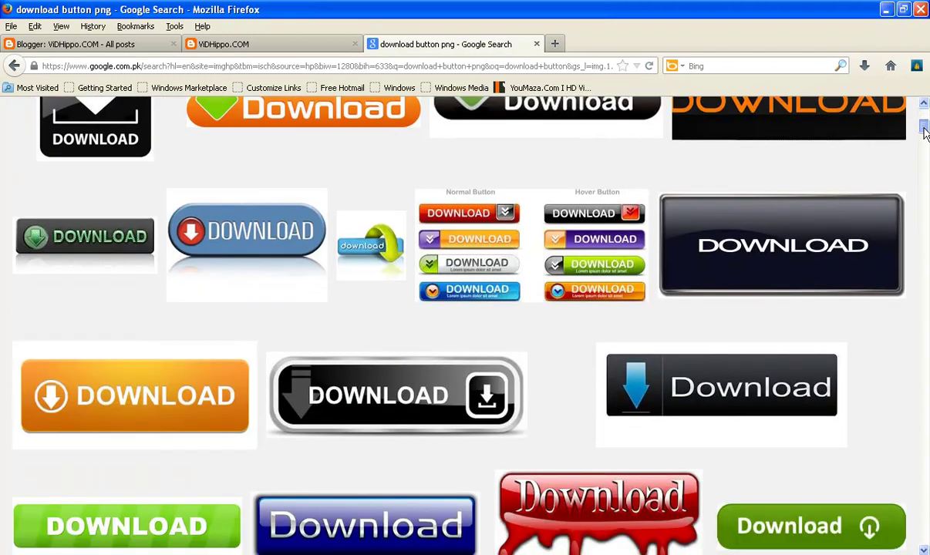
{"action": "left_click", "coordinate": [366, 253]}
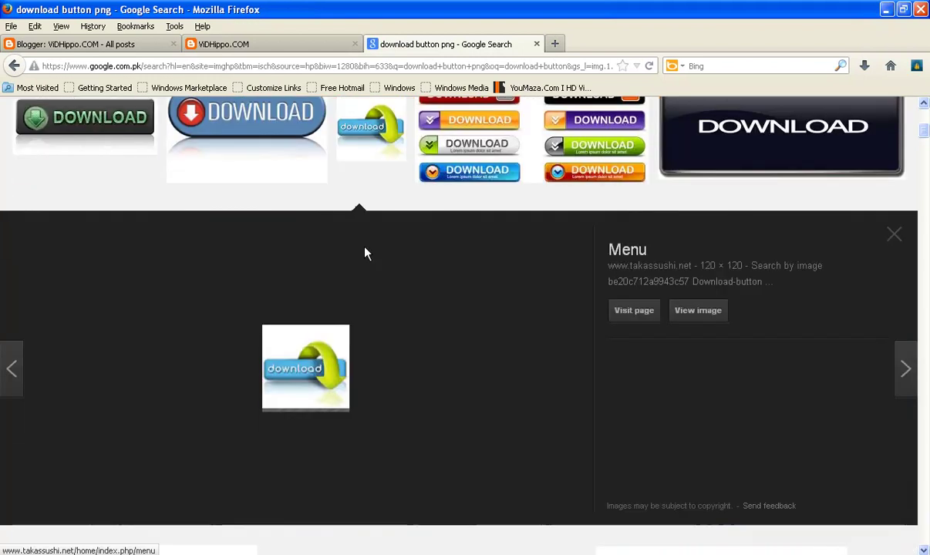
Step: Save the previewed download button image to the Desktop as a JPEG named "d buton"
{"action": "right_click", "coordinate": [280, 363]}
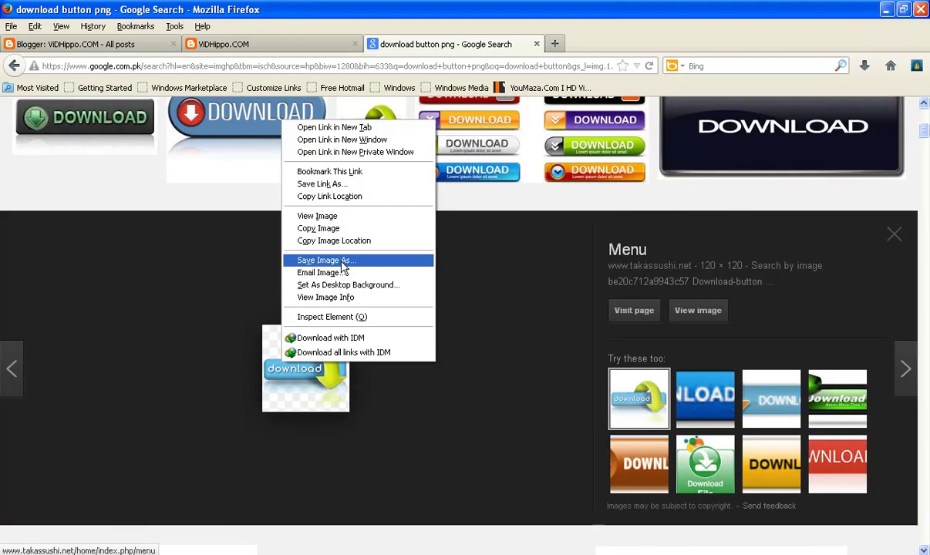
{"action": "left_click", "coordinate": [324, 260]}
{"action": "type", "text": "bd"}
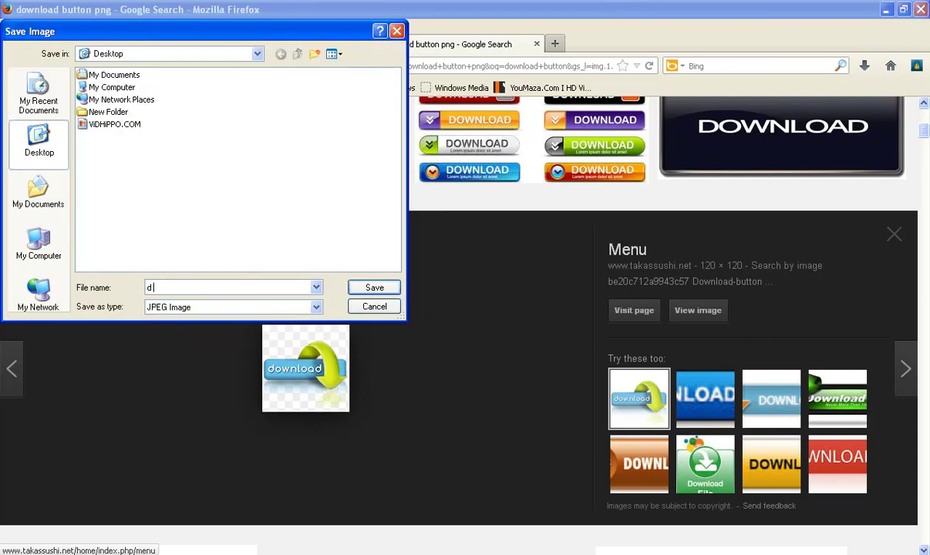
{"action": "type", "text": " buton"}
{"action": "key", "text": "Return"}
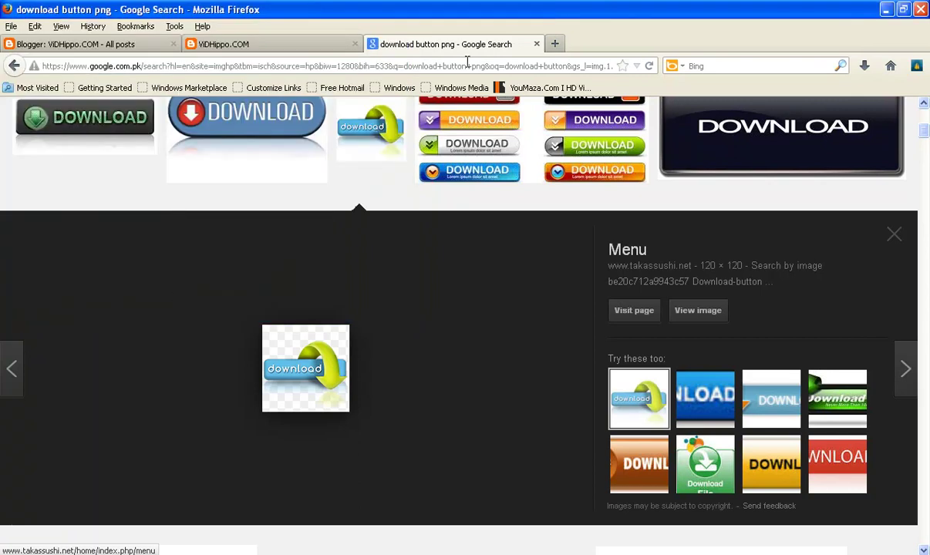
Step: Close the Google image search and reopen the 2nd Post for editing in Blogger
{"action": "left_click", "coordinate": [537, 44]}
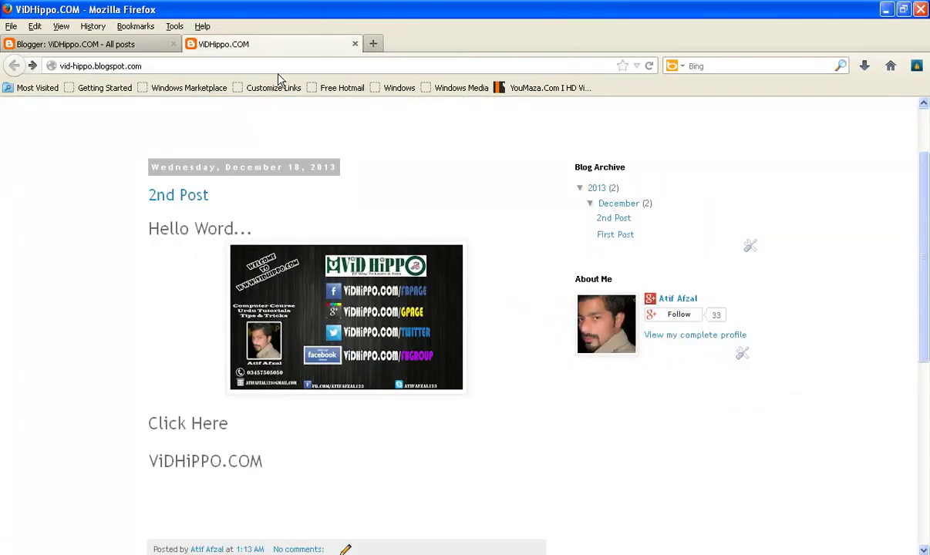
{"action": "left_click", "coordinate": [139, 47]}
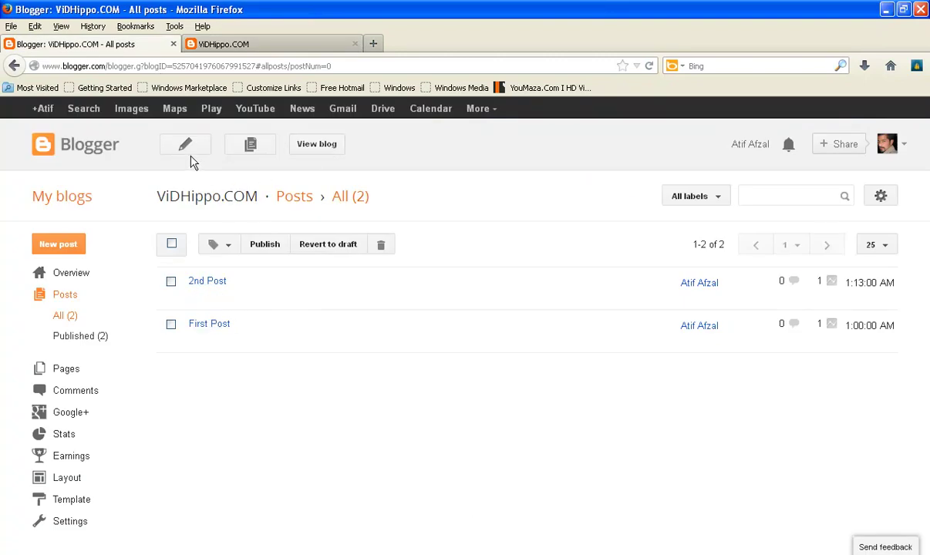
{"action": "left_click", "coordinate": [197, 302]}
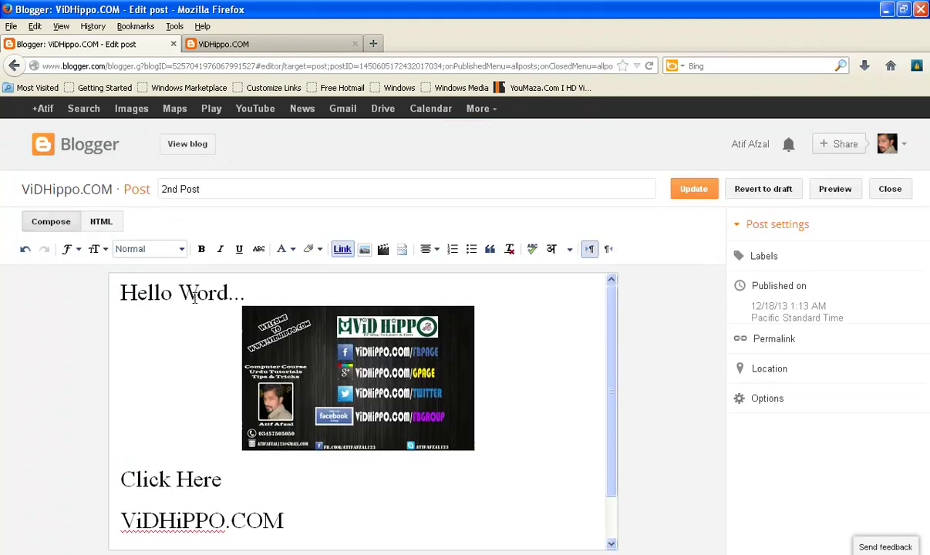
Step: Insert a blank line between the image and "Click Here" in the post, and center-align that line
{"action": "scroll", "coordinate": [511, 389], "scroll_direction": "down", "scroll_amount": 1}
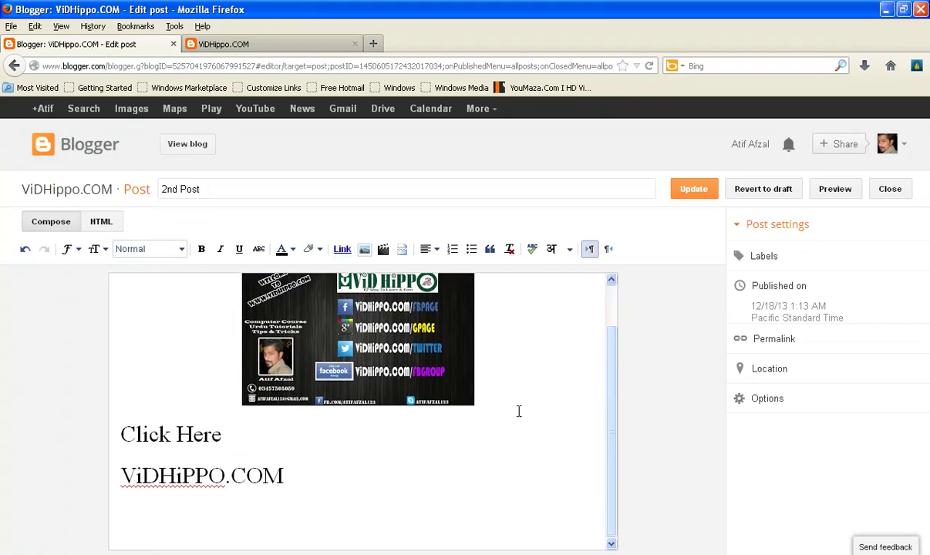
{"action": "left_click", "coordinate": [511, 390]}
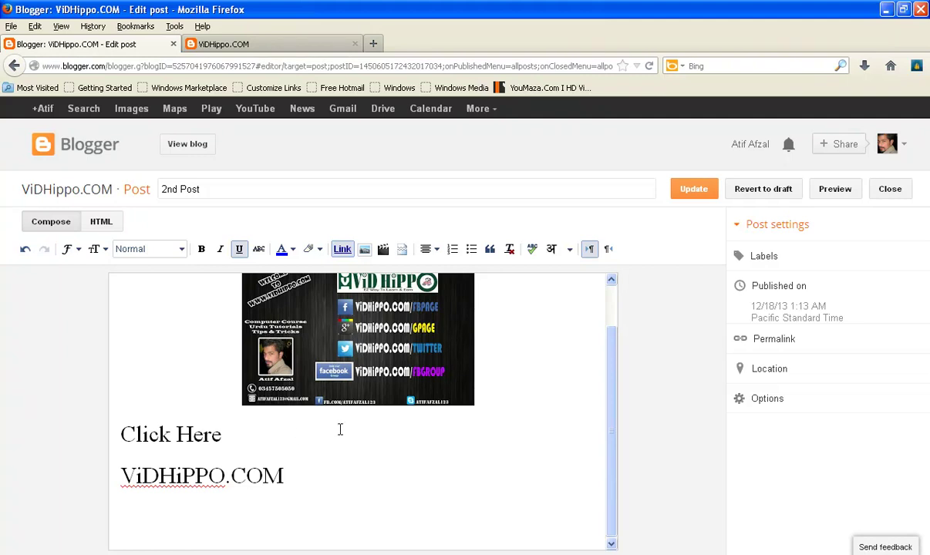
{"action": "left_click", "coordinate": [484, 389]}
{"action": "left_click", "coordinate": [455, 450]}
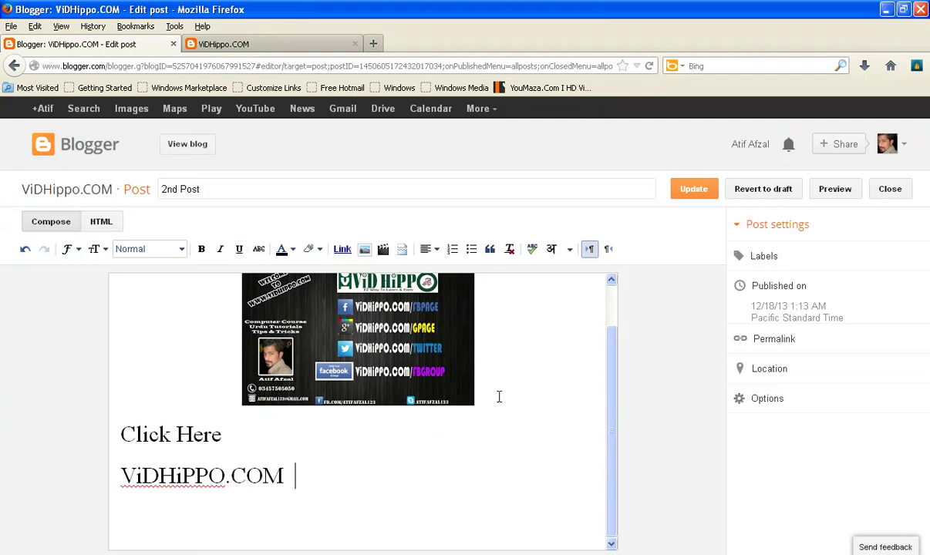
{"action": "left_click", "coordinate": [121, 434]}
{"action": "key", "text": "Return"}
{"action": "left_click", "coordinate": [121, 437]}
{"action": "left_click", "coordinate": [428, 250]}
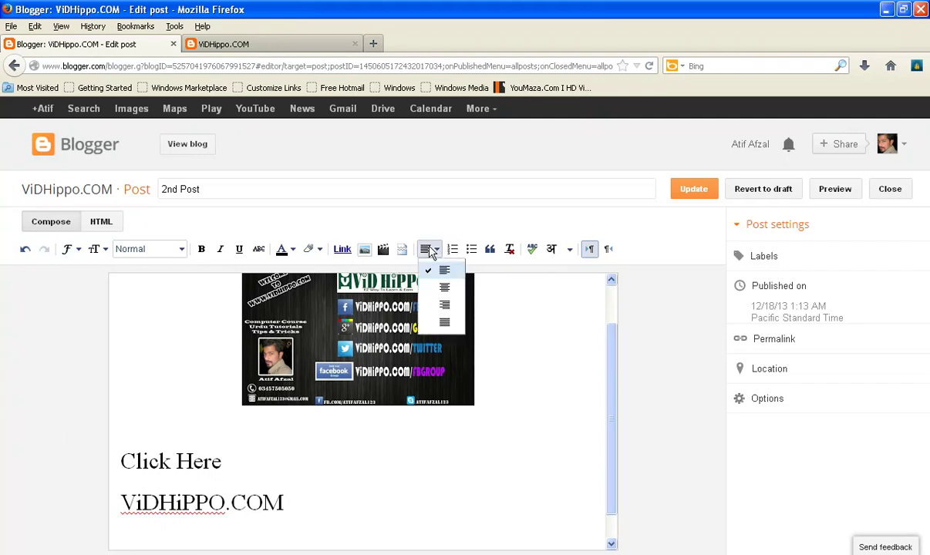
{"action": "left_click", "coordinate": [444, 291]}
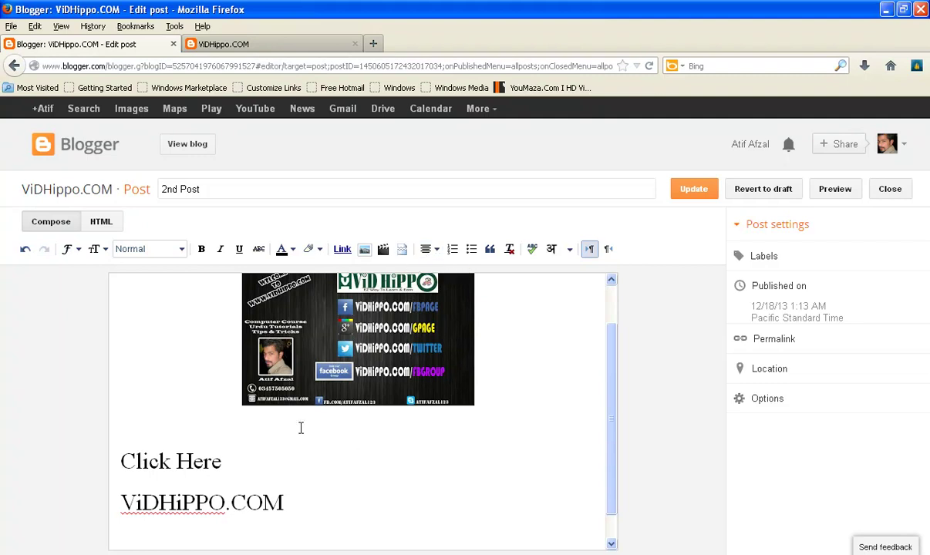
Step: Upload the "d button" image from the Desktop and add it to the post between the banner image and "Click Here"
{"action": "left_click", "coordinate": [365, 249]}
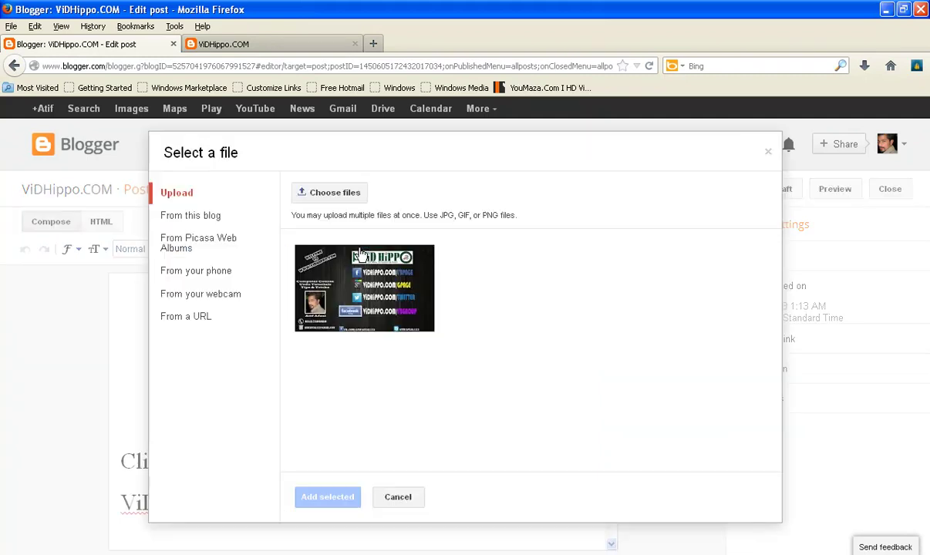
{"action": "left_click", "coordinate": [328, 193]}
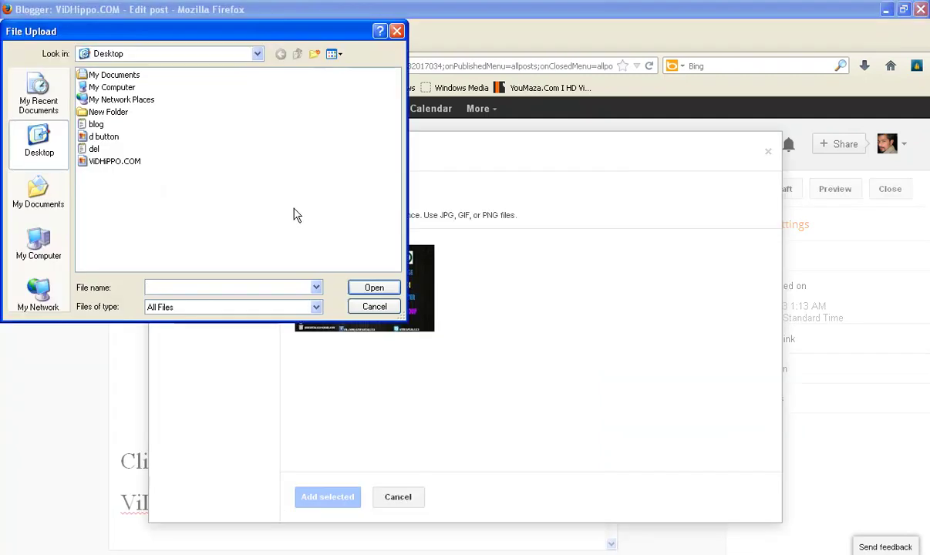
{"action": "left_click", "coordinate": [98, 136]}
{"action": "left_click", "coordinate": [370, 288]}
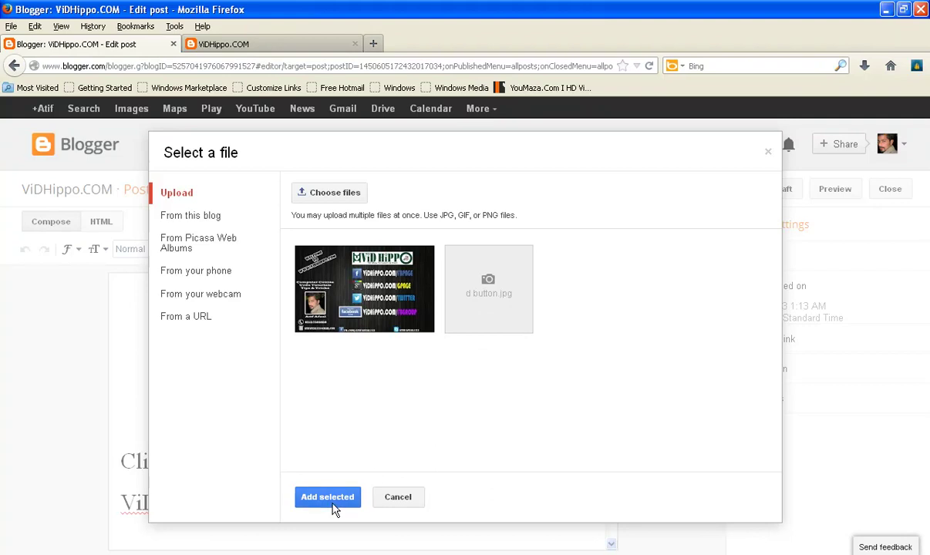
{"action": "left_click", "coordinate": [334, 502]}
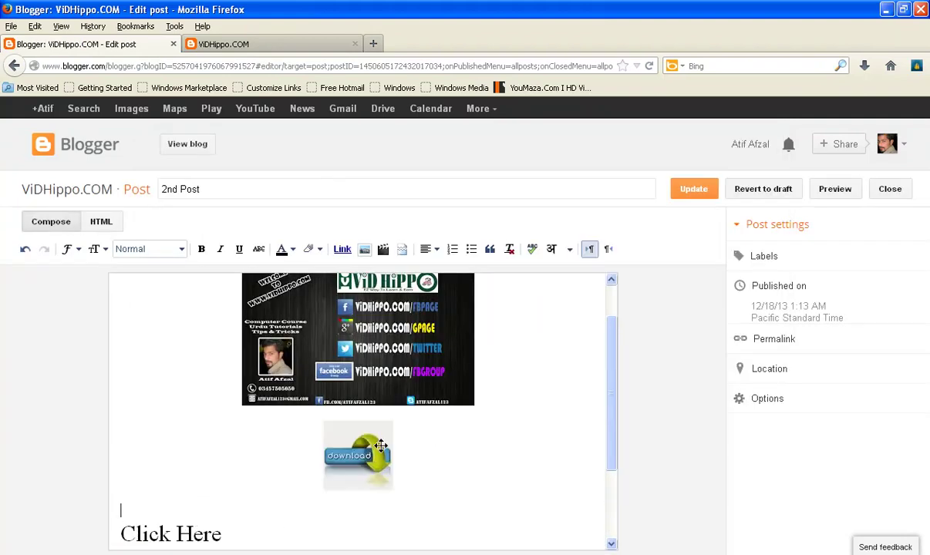
Step: Select the download button image in the post and remove its existing link
{"action": "left_click", "coordinate": [351, 458]}
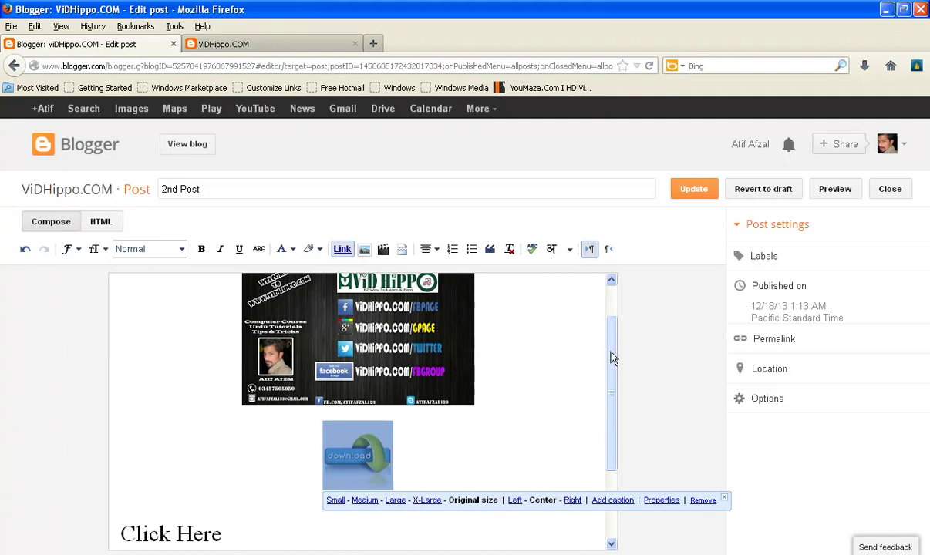
{"action": "scroll", "coordinate": [612, 360], "scroll_direction": "down", "scroll_amount": 2}
{"action": "left_click", "coordinate": [461, 434]}
{"action": "left_click", "coordinate": [364, 402]}
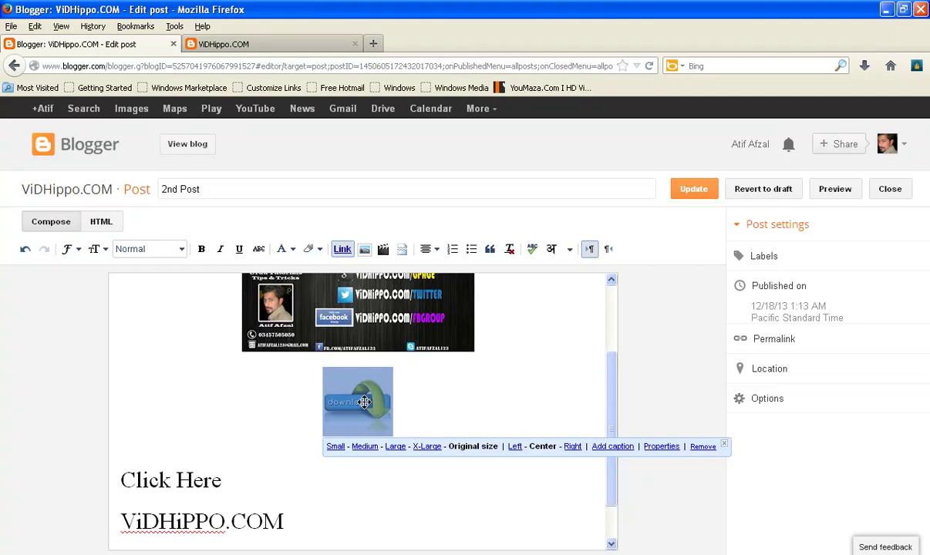
{"action": "left_click", "coordinate": [342, 251]}
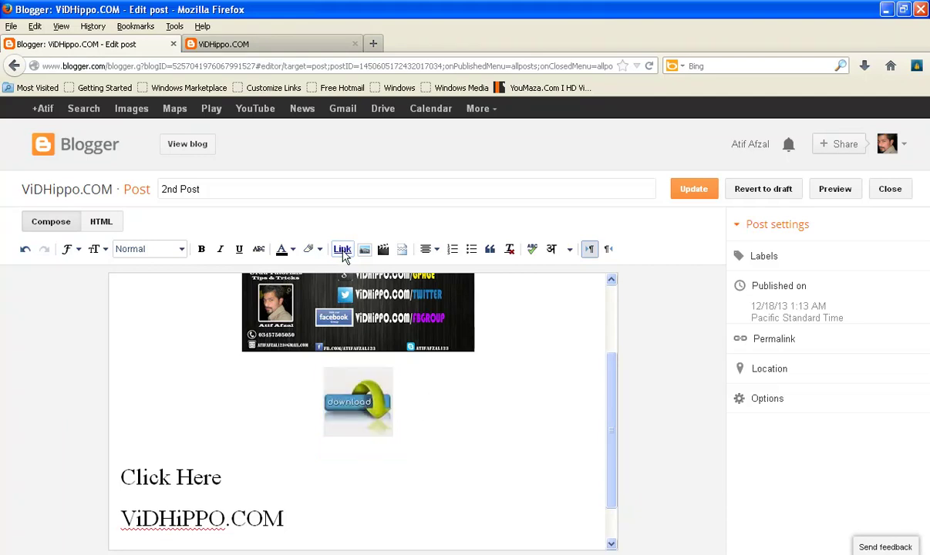
{"action": "left_click", "coordinate": [360, 400]}
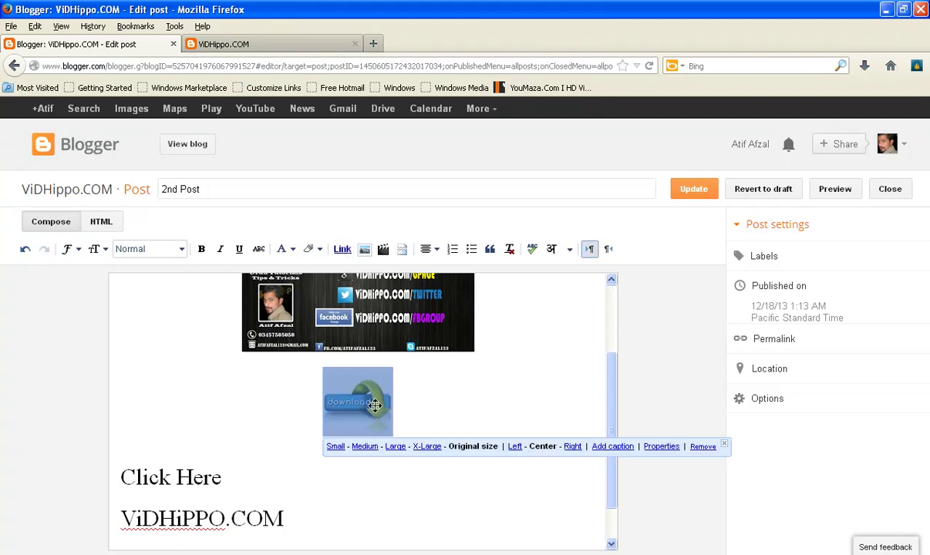
{"action": "left_click", "coordinate": [343, 251]}
{"action": "left_click", "coordinate": [342, 251]}
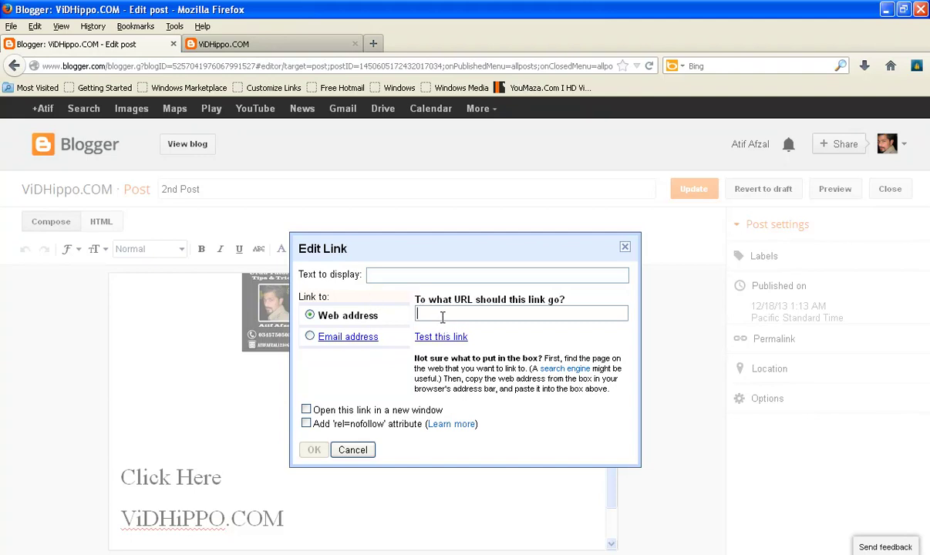
{"action": "type", "text": "http"}
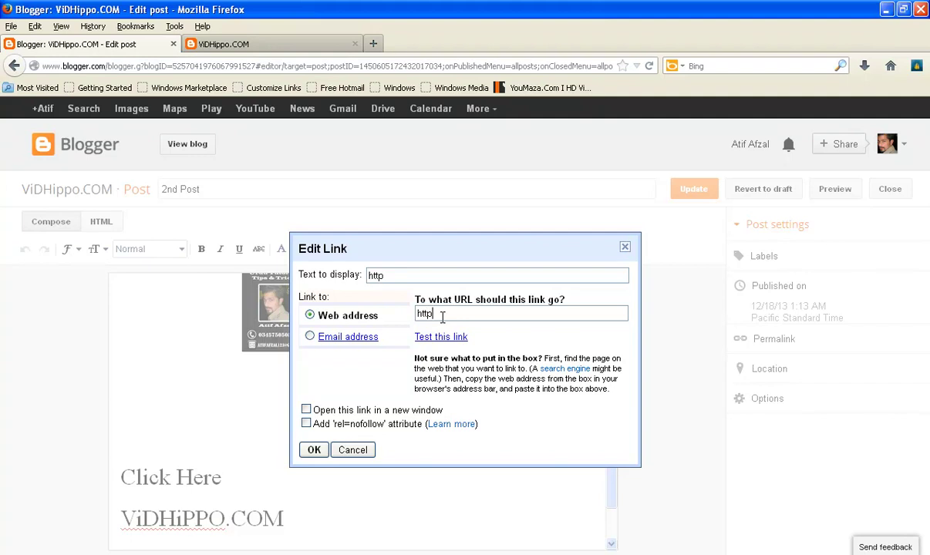
{"action": "type", "text": "://www.vidhippo.com"}
{"action": "left_click", "coordinate": [307, 410]}
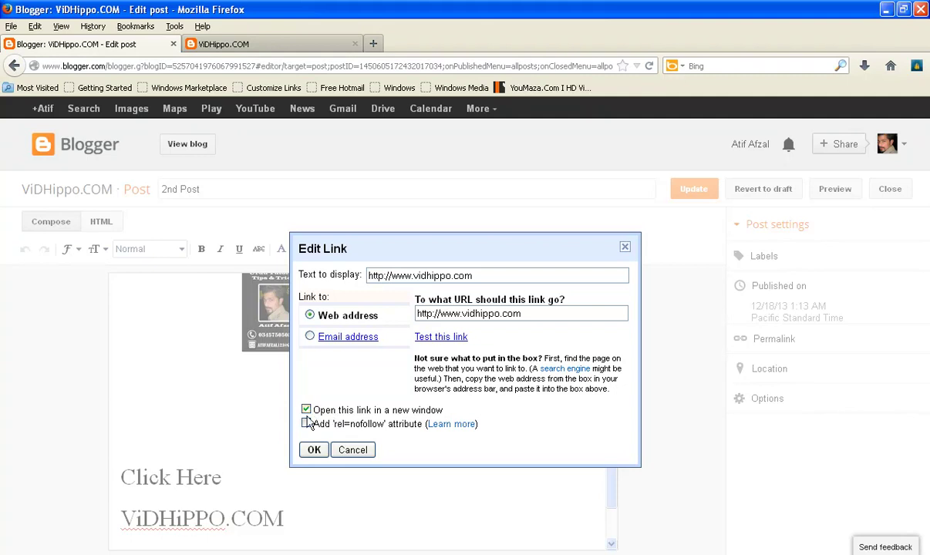
{"action": "left_click", "coordinate": [312, 451]}
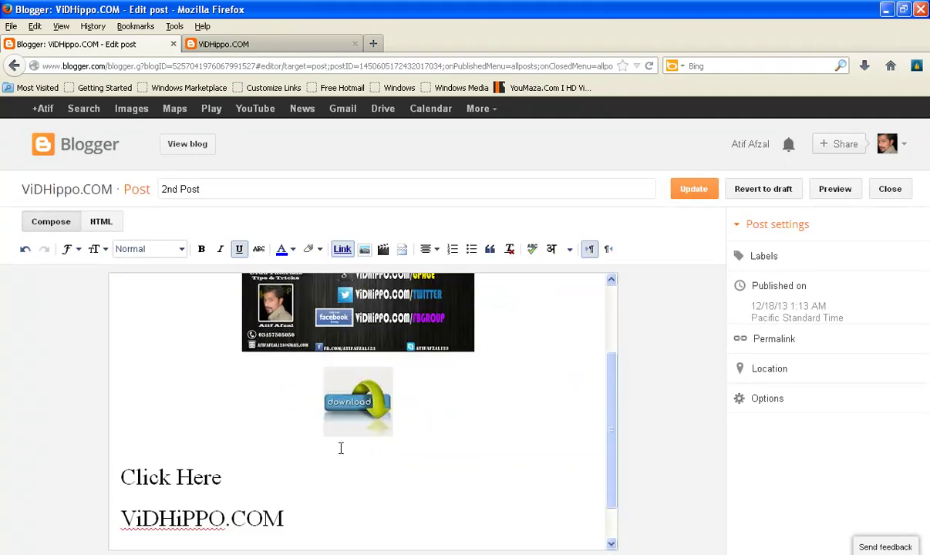
{"action": "left_click", "coordinate": [361, 405]}
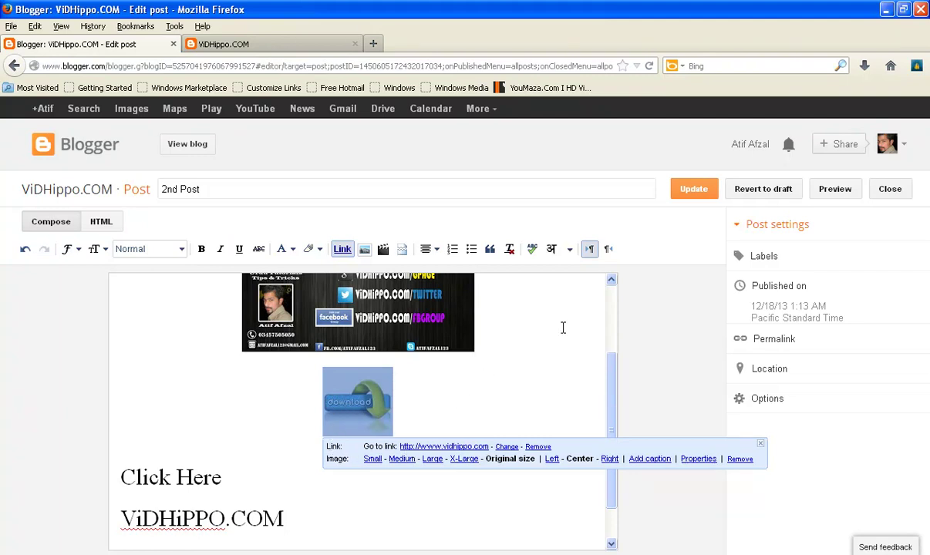
Step: Update the 2nd Post and reload the vid-hippo.blogspot.com page to view the download button
{"action": "left_click", "coordinate": [685, 191]}
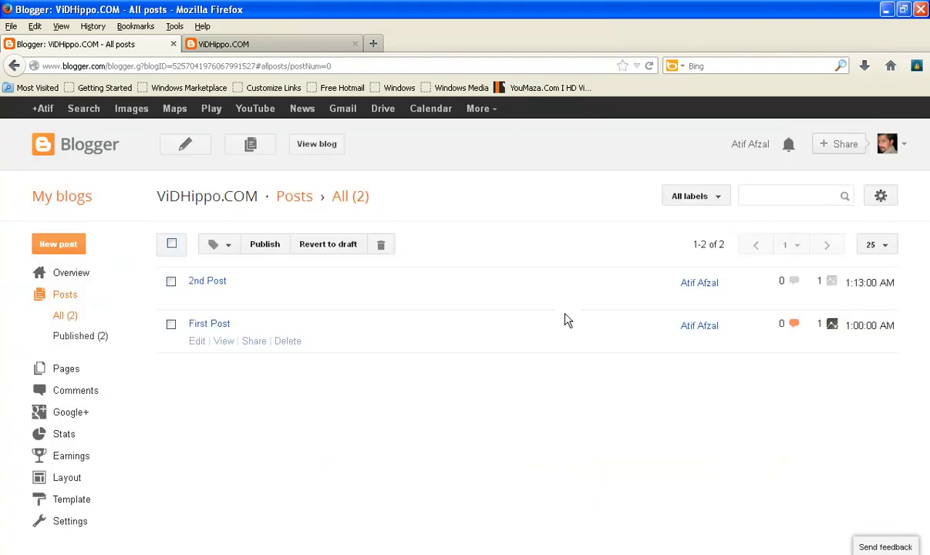
{"action": "left_click", "coordinate": [301, 43]}
{"action": "left_click", "coordinate": [307, 64]}
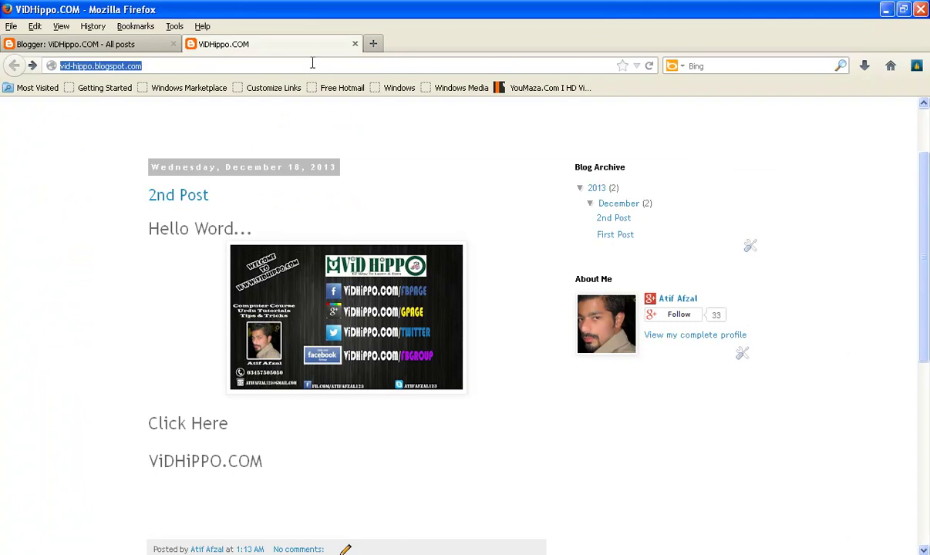
{"action": "key", "text": "Return"}
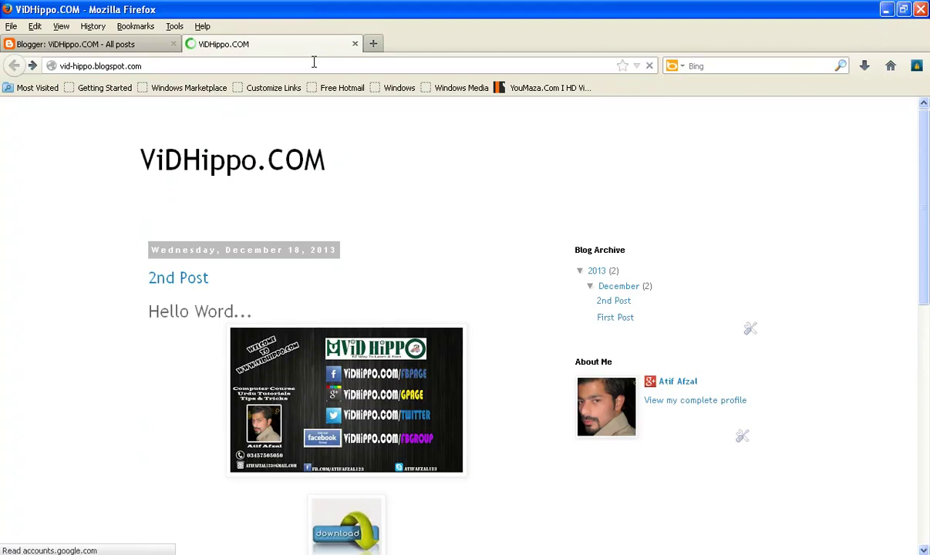
{"action": "scroll", "coordinate": [358, 305], "scroll_direction": "down", "scroll_amount": 3}
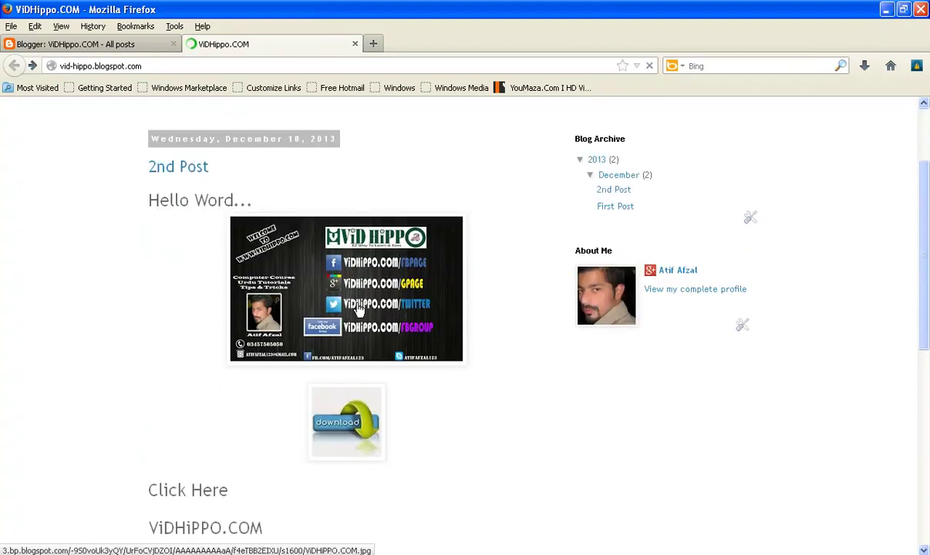
{"action": "scroll", "coordinate": [351, 340], "scroll_direction": "down", "scroll_amount": 2}
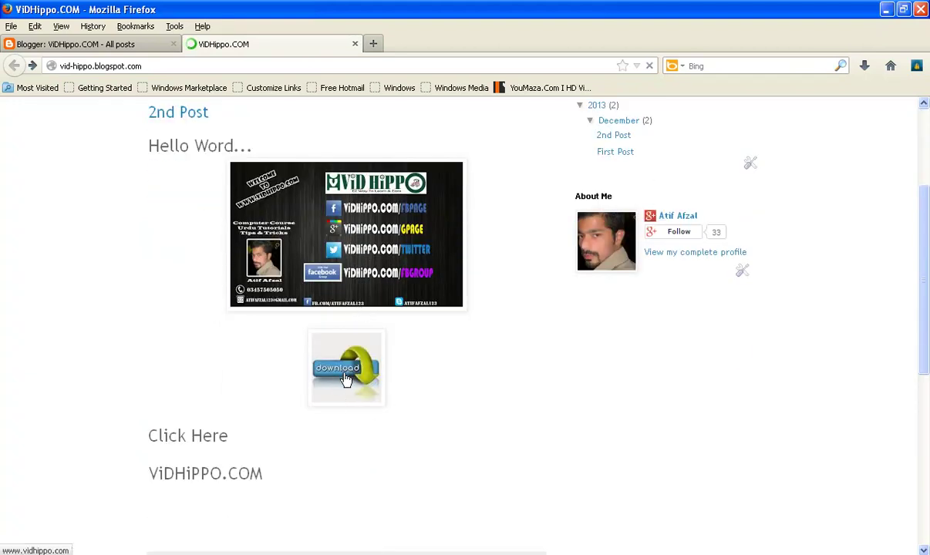
Step: Test the download button's link on the live blog, and close the linked page and the blog page
{"action": "left_click", "coordinate": [347, 377]}
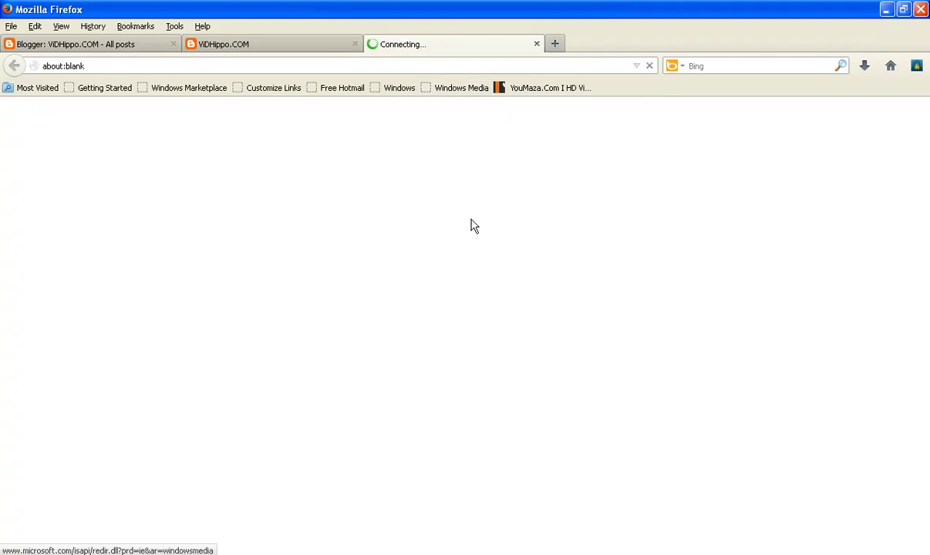
{"action": "left_click", "coordinate": [537, 44]}
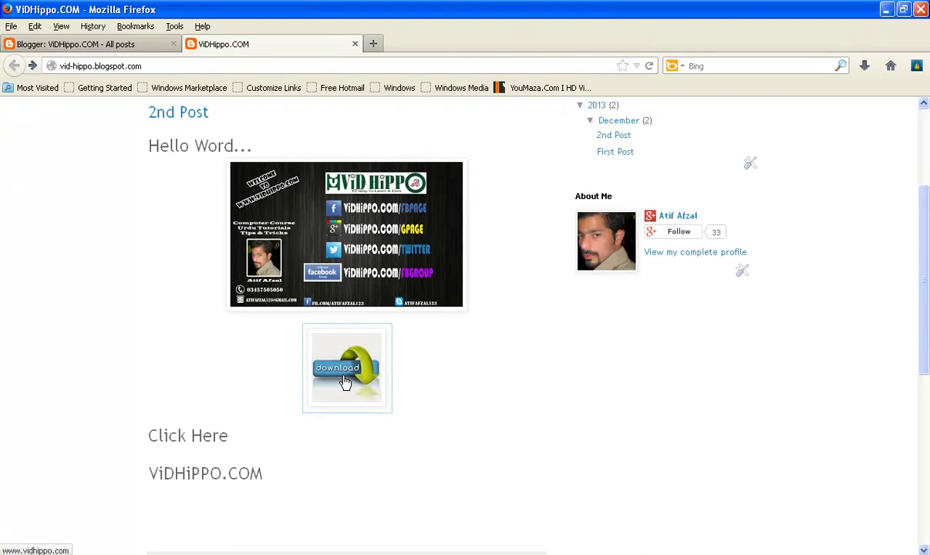
{"action": "left_click", "coordinate": [355, 45]}
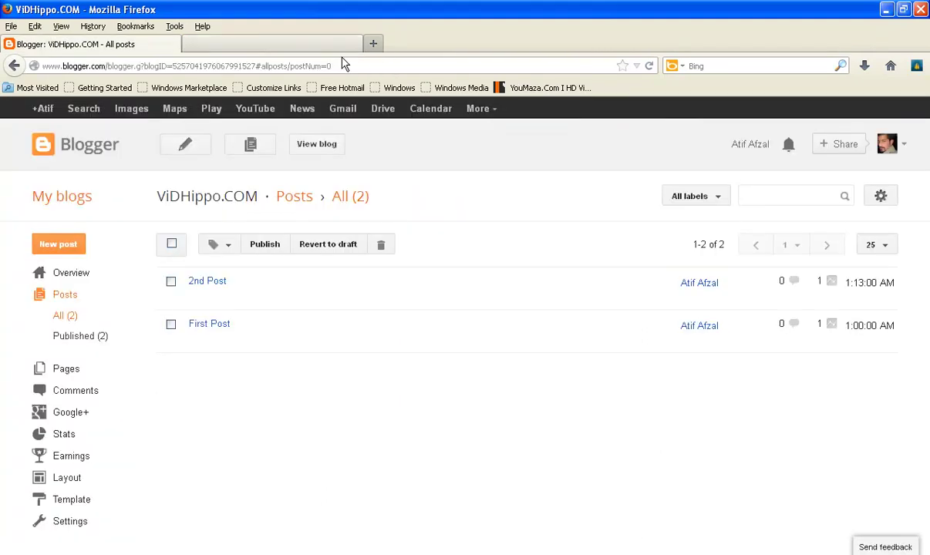
Step: Reopen the 2nd Post for editing and look through the image insertion sources, ending with the option to add an image from a URL
{"action": "left_click", "coordinate": [198, 300]}
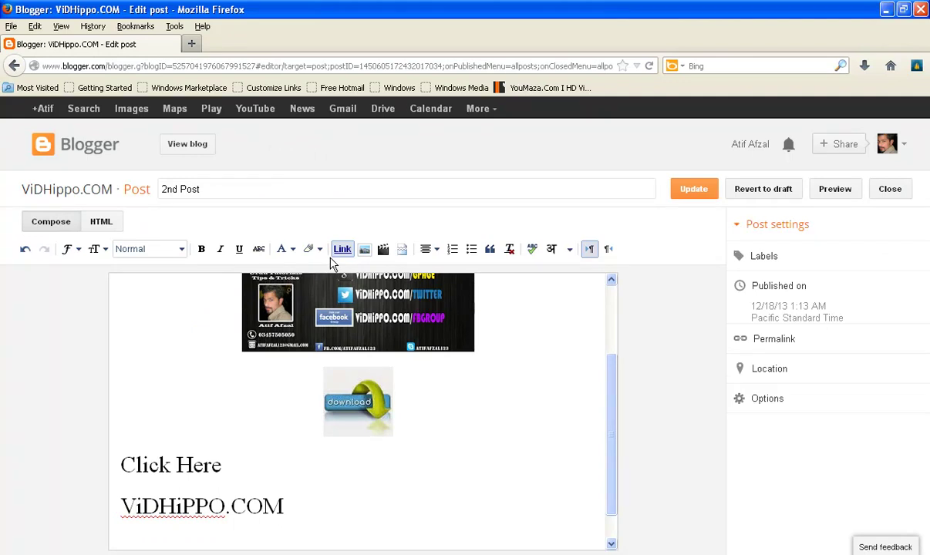
{"action": "left_click", "coordinate": [368, 250]}
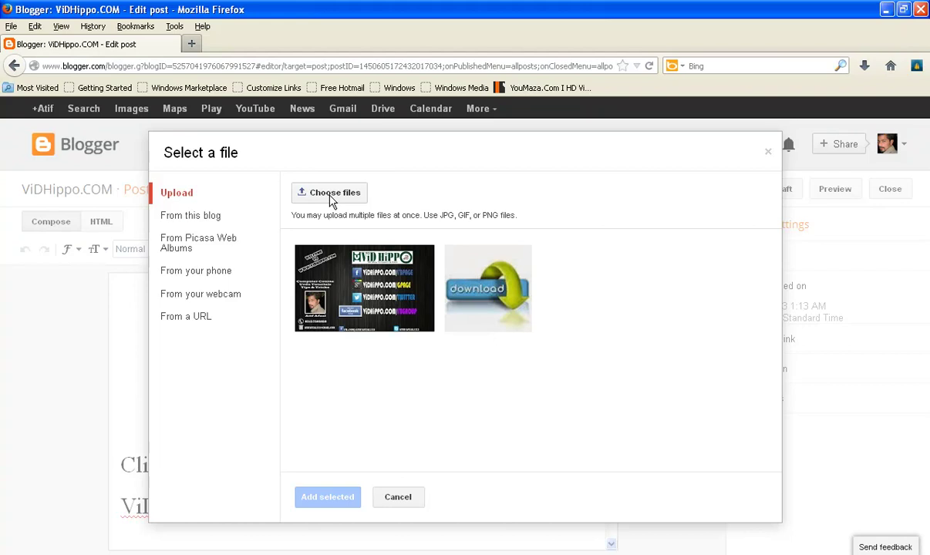
{"action": "left_click", "coordinate": [207, 217]}
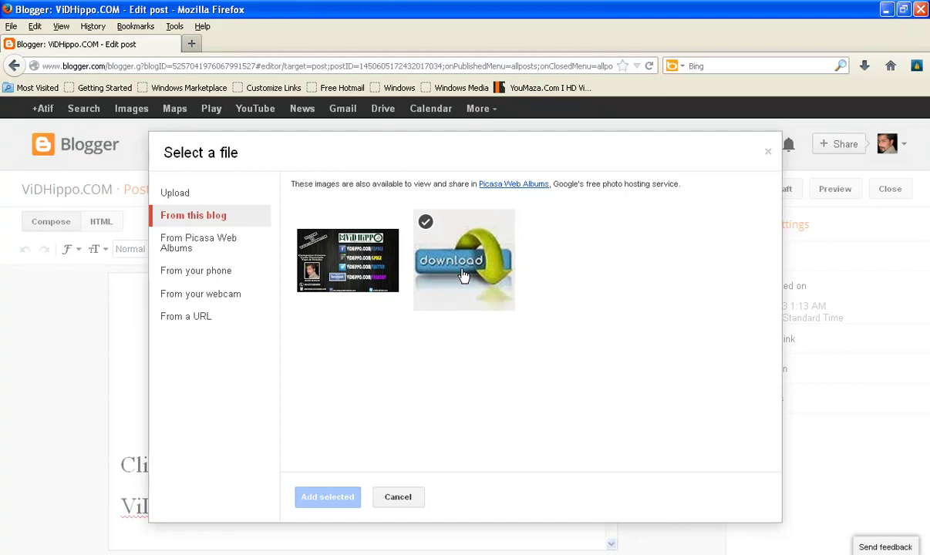
{"action": "left_click", "coordinate": [199, 248]}
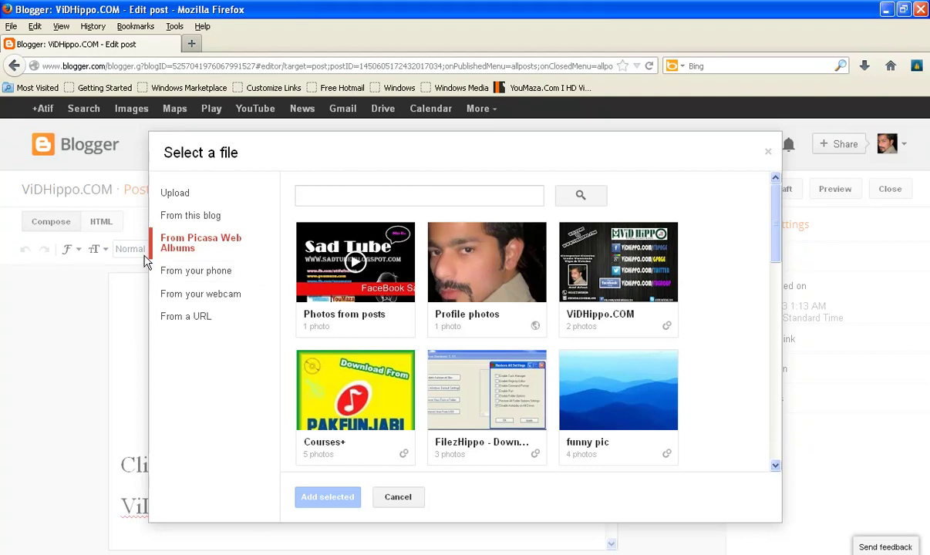
{"action": "left_click", "coordinate": [175, 275]}
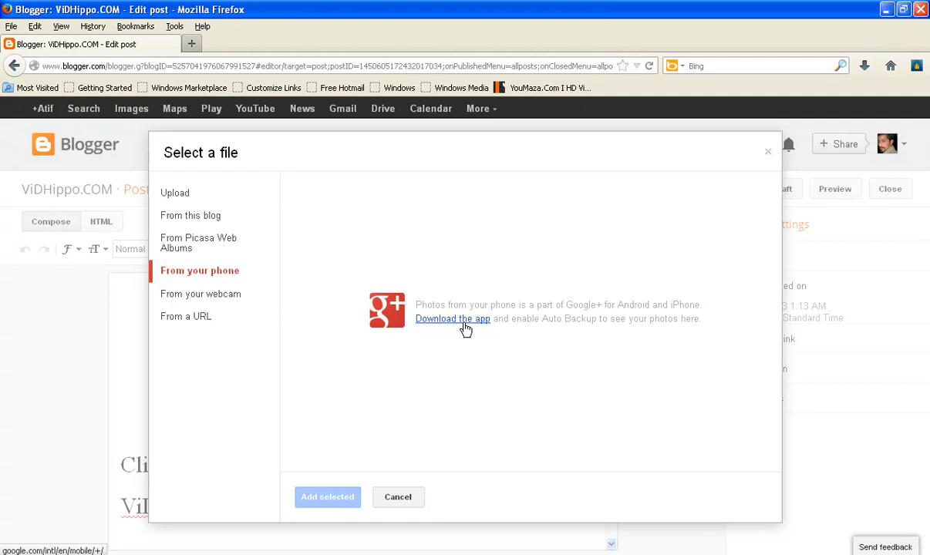
{"action": "left_click", "coordinate": [182, 324]}
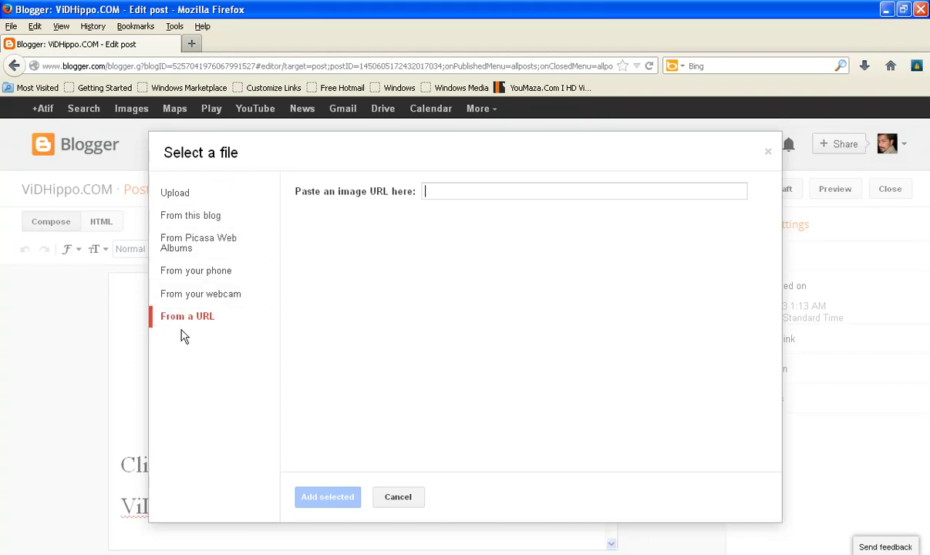
Step: Open Google Images on google.com in a new browser tab and search for "pakistan flag"
{"action": "left_click", "coordinate": [192, 44]}
{"action": "type", "text": "google.com/"}
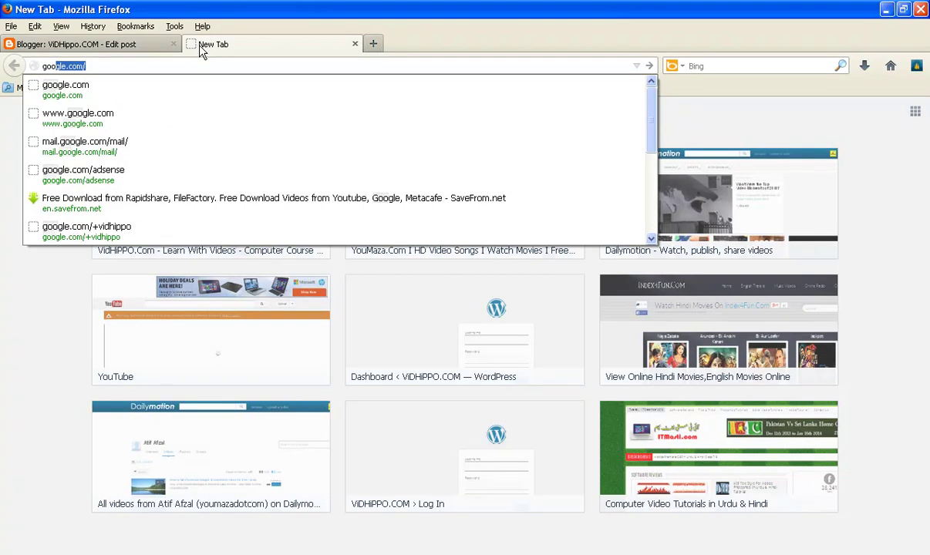
{"action": "key", "text": "Return"}
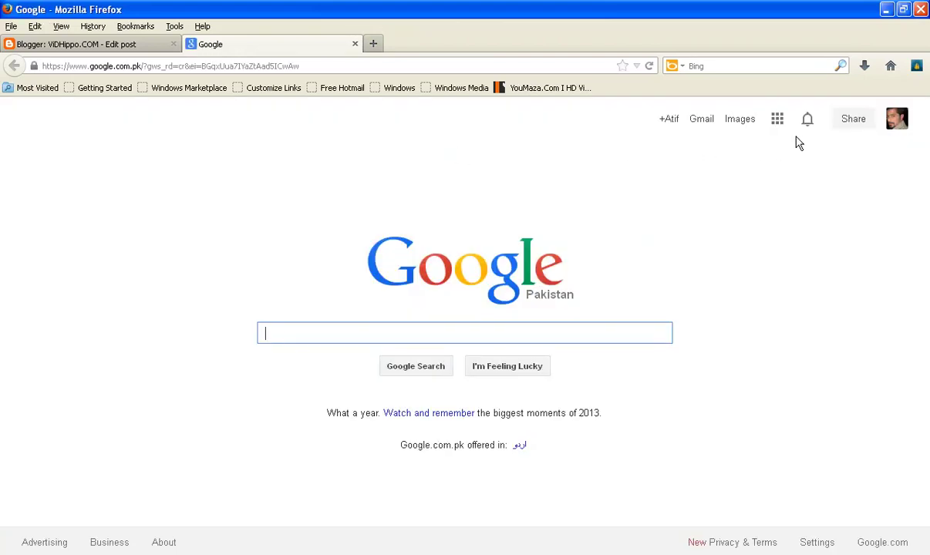
{"action": "left_click", "coordinate": [736, 124]}
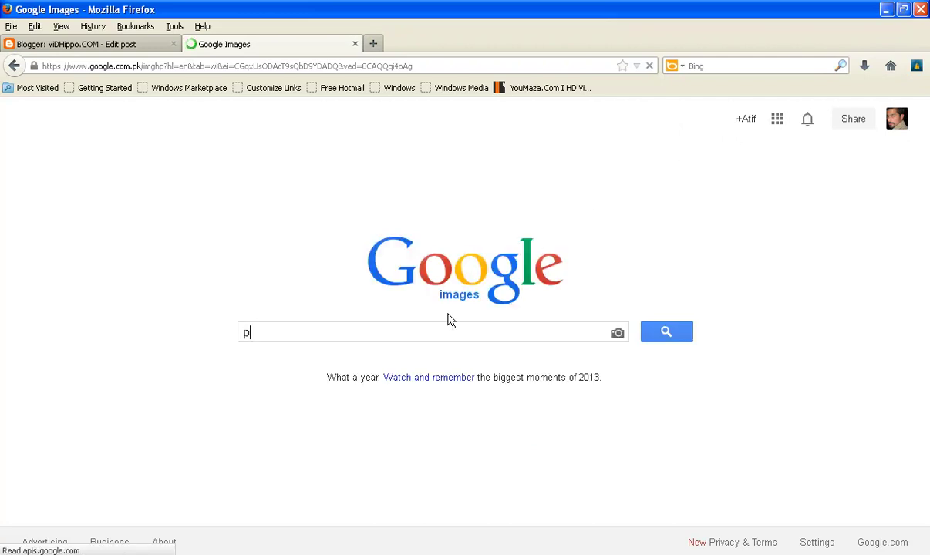
{"action": "type", "text": "pakistan"}
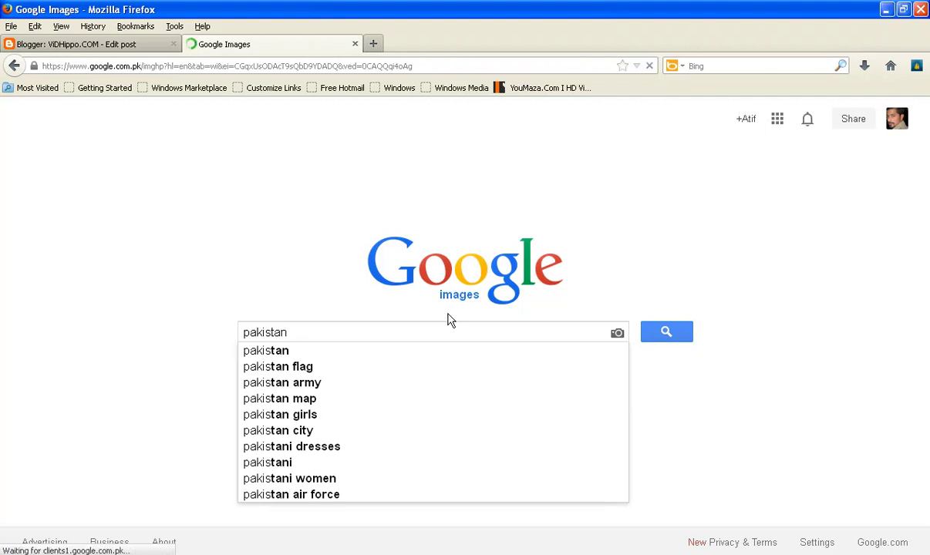
{"action": "key", "text": "Down"}
{"action": "key", "text": "Down"}
{"action": "key", "text": "Return"}
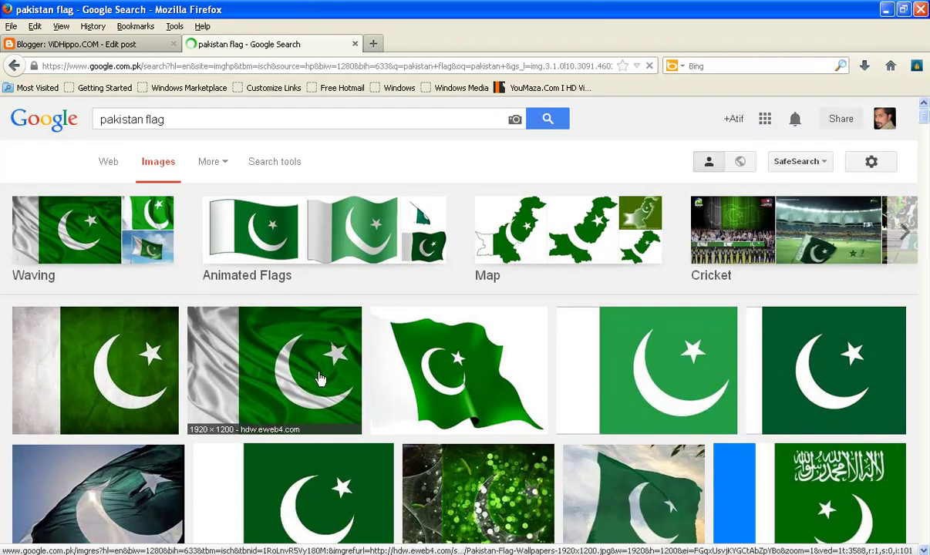
Step: Open the waving Pakistan flag image from 4hdwall.com at full size and copy its web address
{"action": "left_click", "coordinate": [461, 376]}
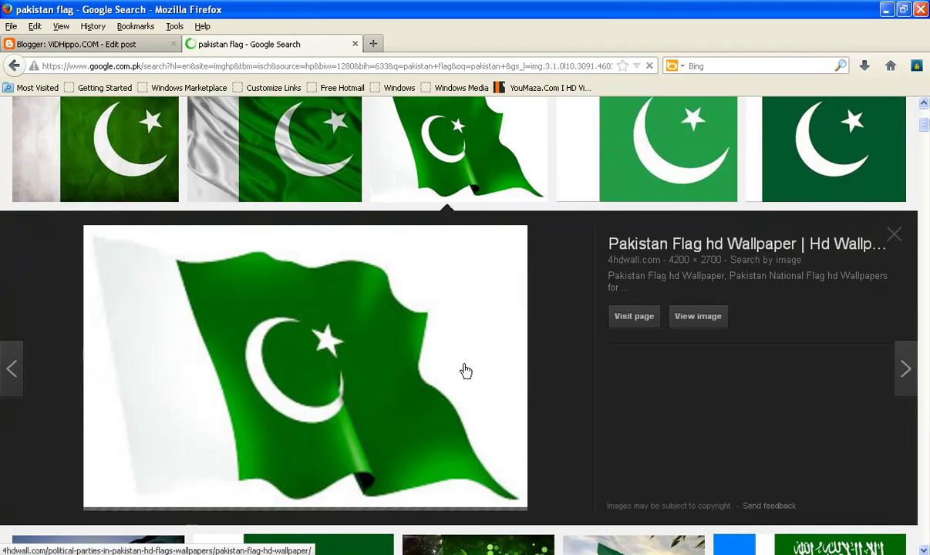
{"action": "left_click", "coordinate": [704, 322]}
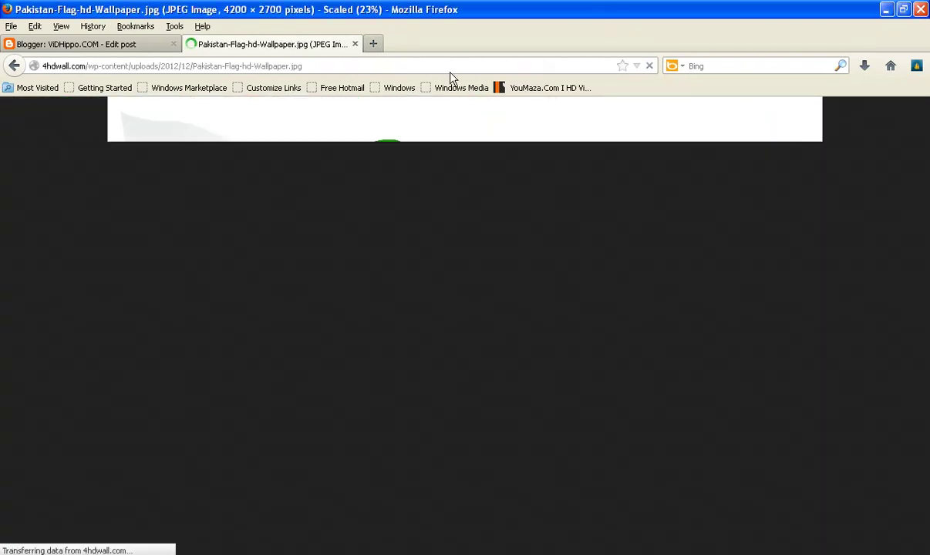
{"action": "left_click", "coordinate": [301, 67]}
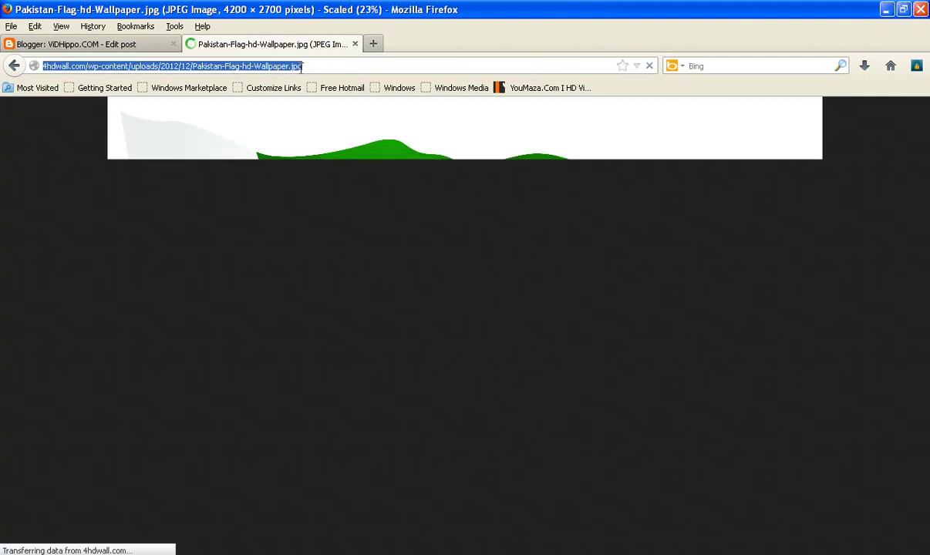
{"action": "right_click", "coordinate": [288, 68]}
{"action": "left_click", "coordinate": [297, 110]}
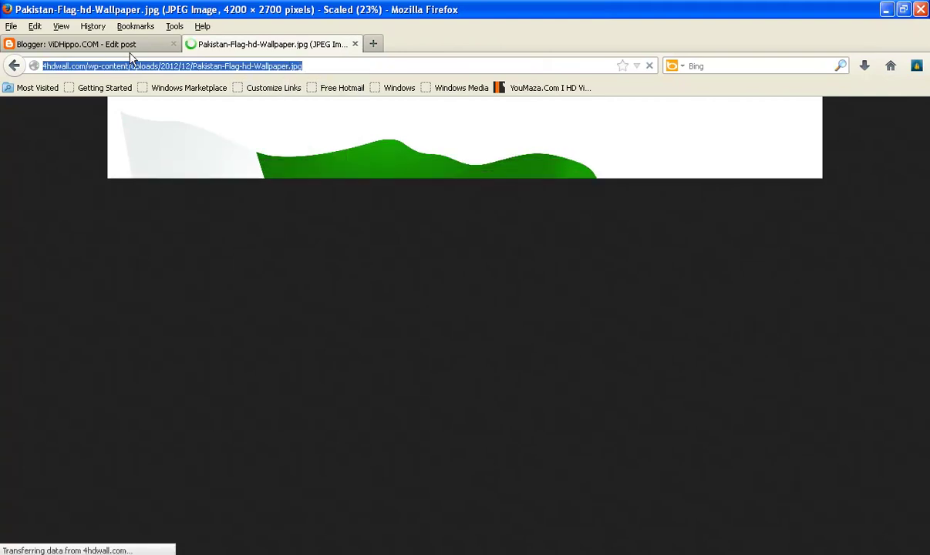
Step: Return to the Blogger post and paste the copied Pakistan-Flag-hd-Wallpaper.jpg address as the image URL
{"action": "left_click", "coordinate": [129, 52]}
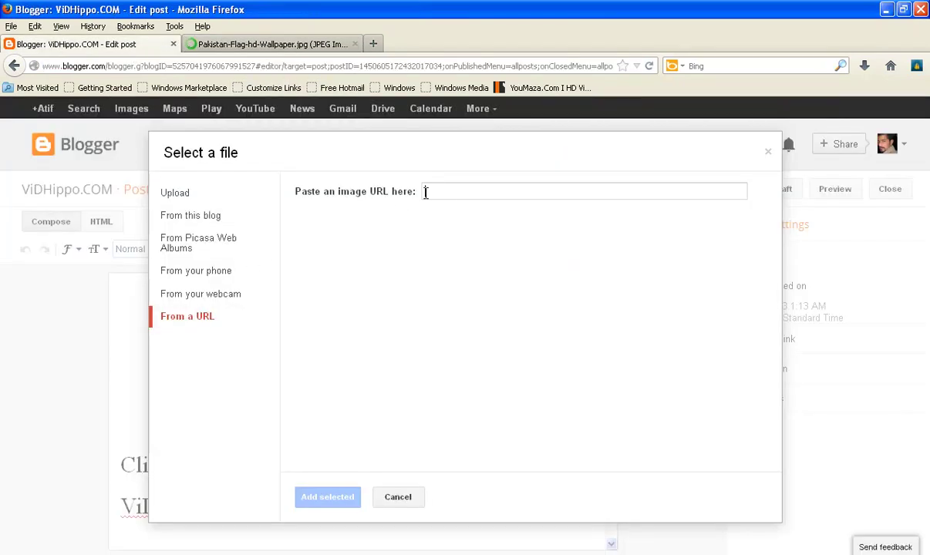
{"action": "left_click", "coordinate": [440, 193]}
{"action": "key", "text": "ctrl+v"}
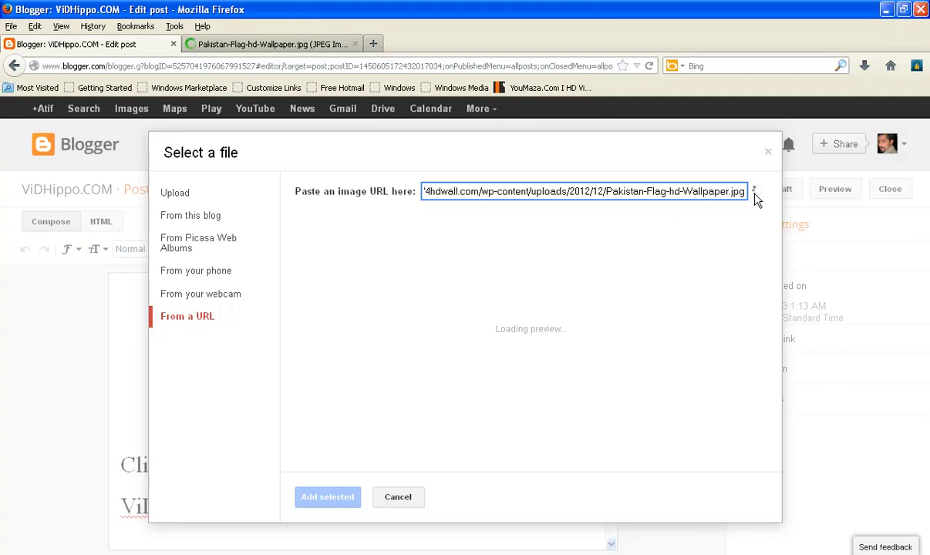
Step: Go back to the Google Images results, preview the same 4hdwall.com flag, and check the image preview in the Blogger post
{"action": "left_click", "coordinate": [236, 42]}
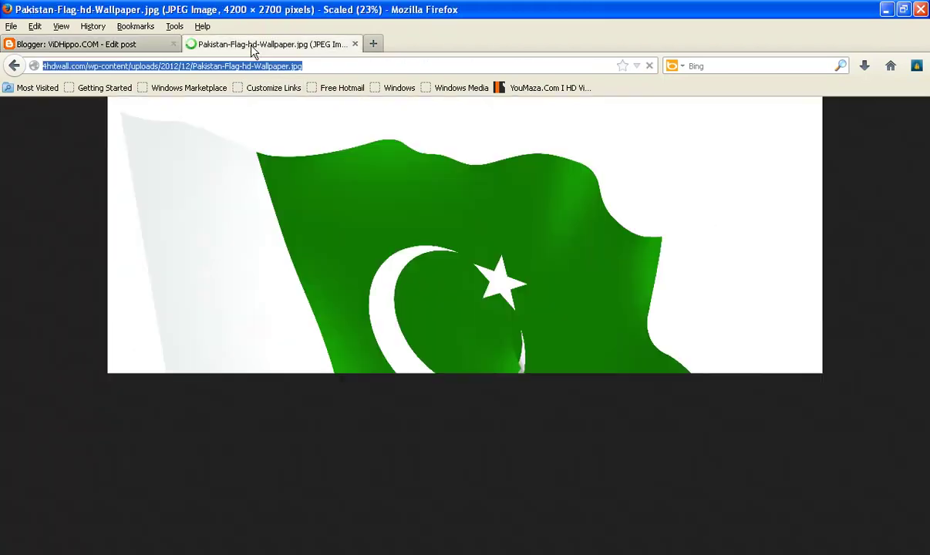
{"action": "left_click", "coordinate": [13, 66]}
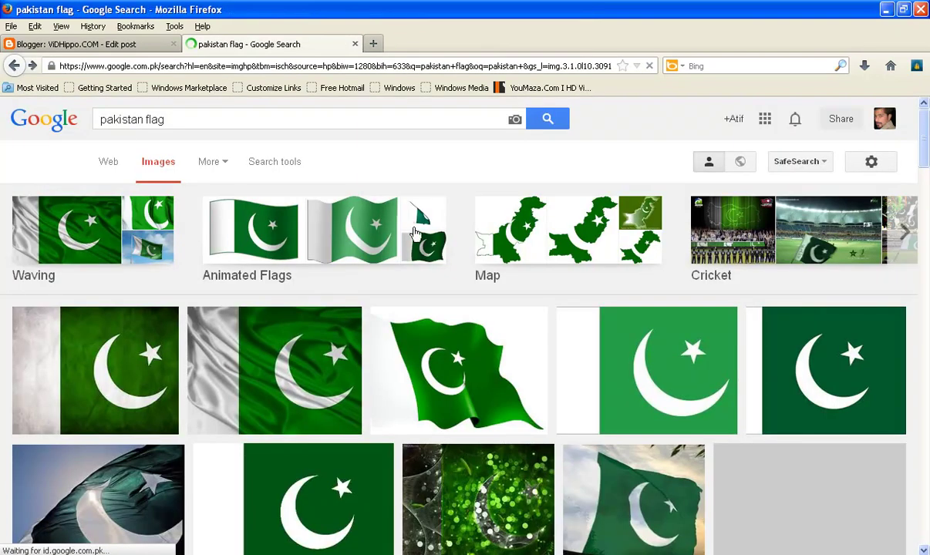
{"action": "left_click", "coordinate": [473, 358]}
{"action": "left_click", "coordinate": [475, 357]}
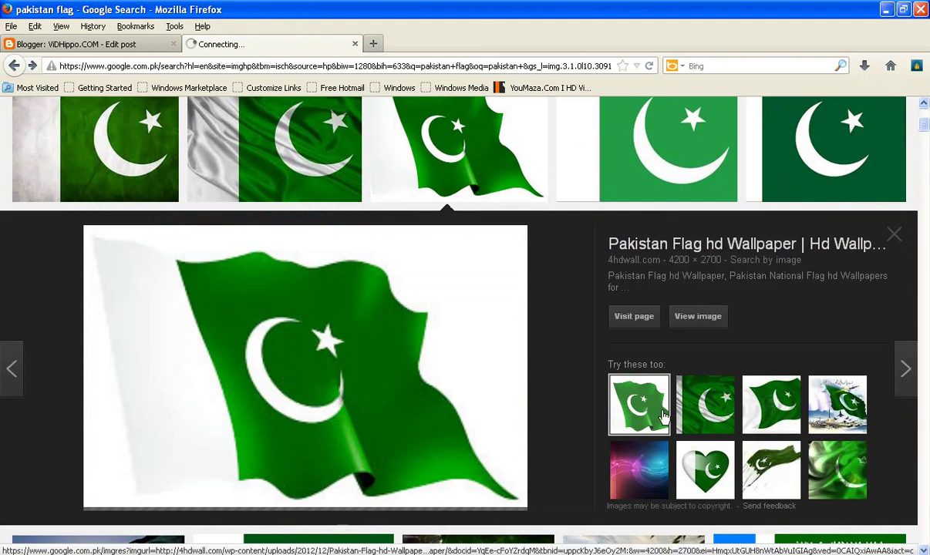
{"action": "left_click", "coordinate": [116, 45]}
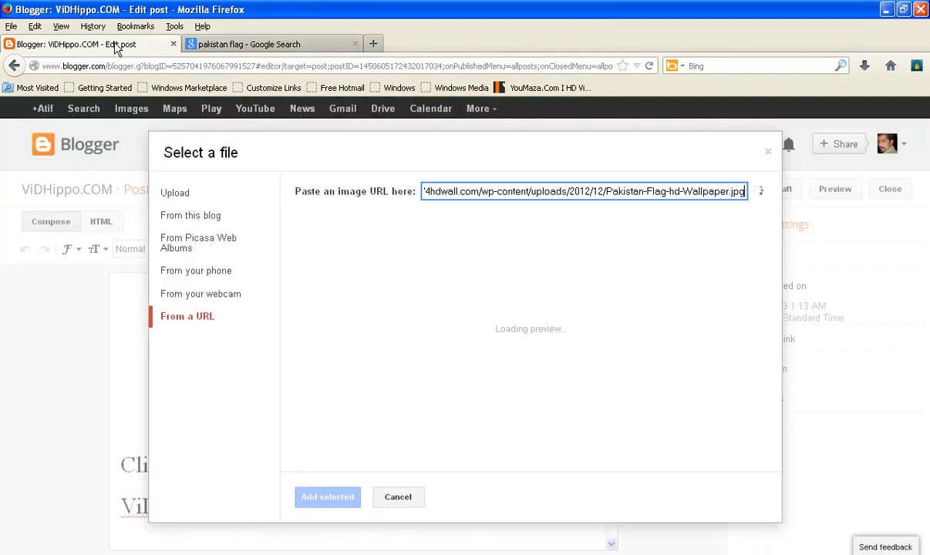
{"action": "left_click", "coordinate": [299, 46]}
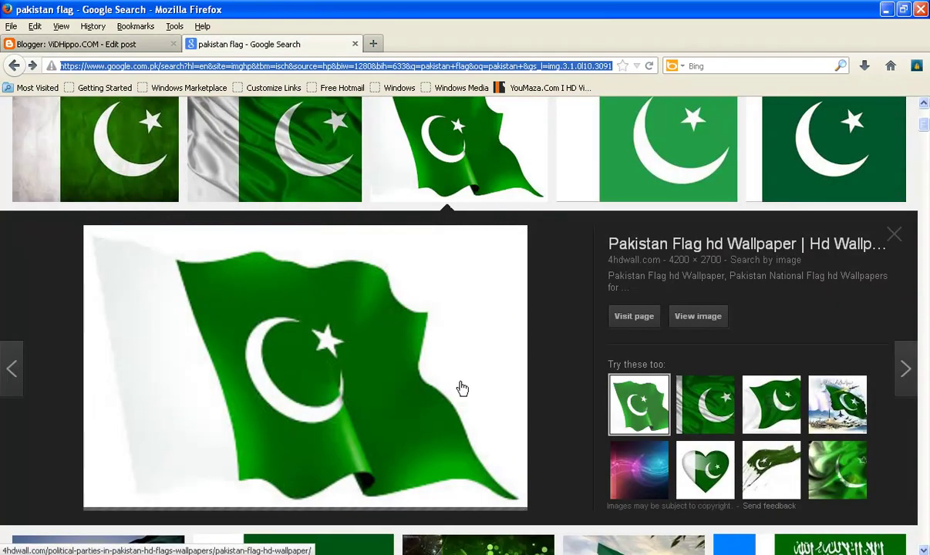
Step: Look through the Pakistan flag image results and the suggested related images for another flag picture
{"action": "scroll", "coordinate": [465, 383], "scroll_direction": "down", "scroll_amount": 5}
{"action": "scroll", "coordinate": [461, 399], "scroll_direction": "down", "scroll_amount": 2}
{"action": "scroll", "coordinate": [461, 394], "scroll_direction": "up", "scroll_amount": 10}
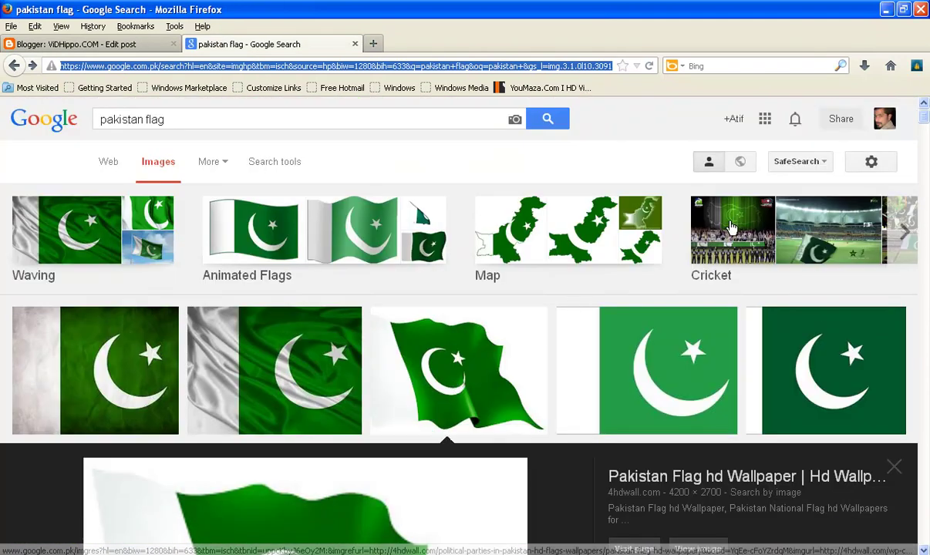
{"action": "left_click", "coordinate": [824, 163]}
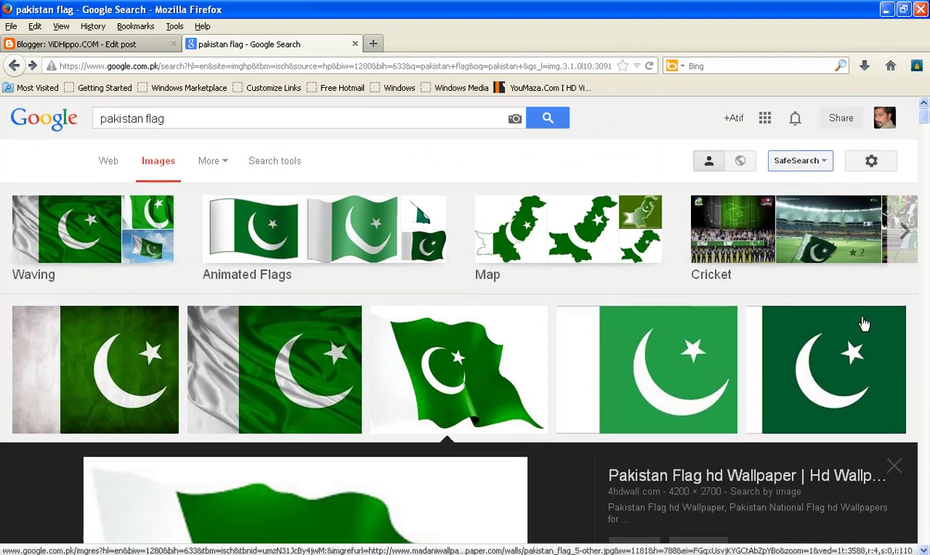
{"action": "scroll", "coordinate": [864, 322], "scroll_direction": "down", "scroll_amount": 2}
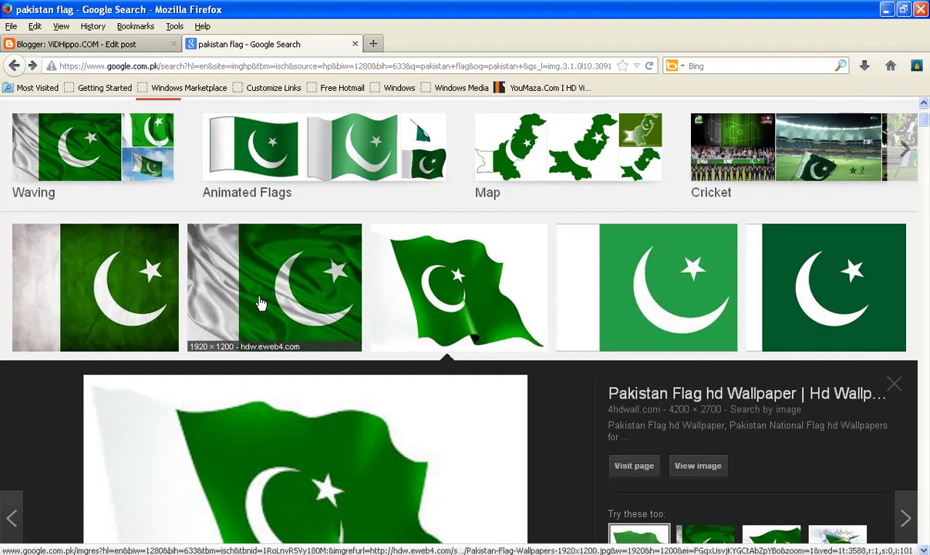
{"action": "scroll", "coordinate": [263, 409], "scroll_direction": "down", "scroll_amount": 4}
{"action": "scroll", "coordinate": [263, 410], "scroll_direction": "down", "scroll_amount": 5}
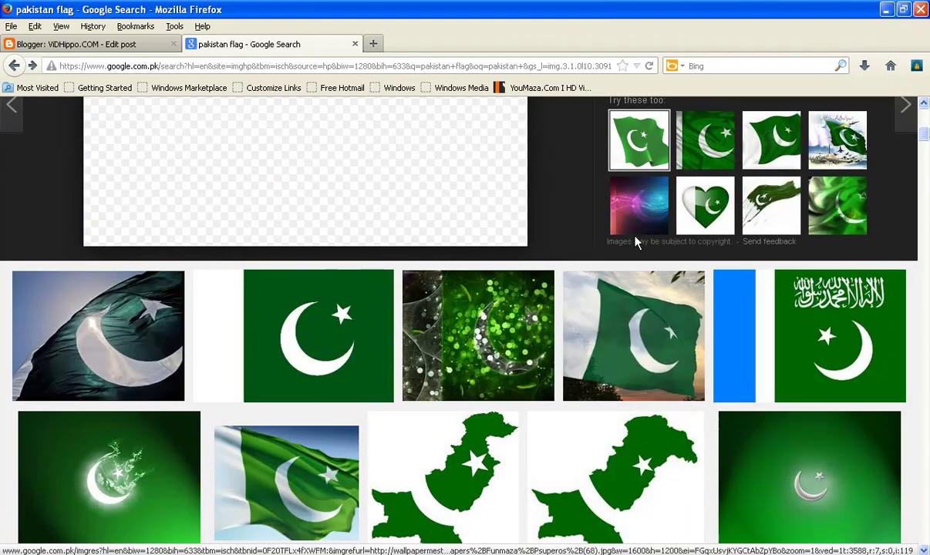
{"action": "left_click", "coordinate": [700, 169]}
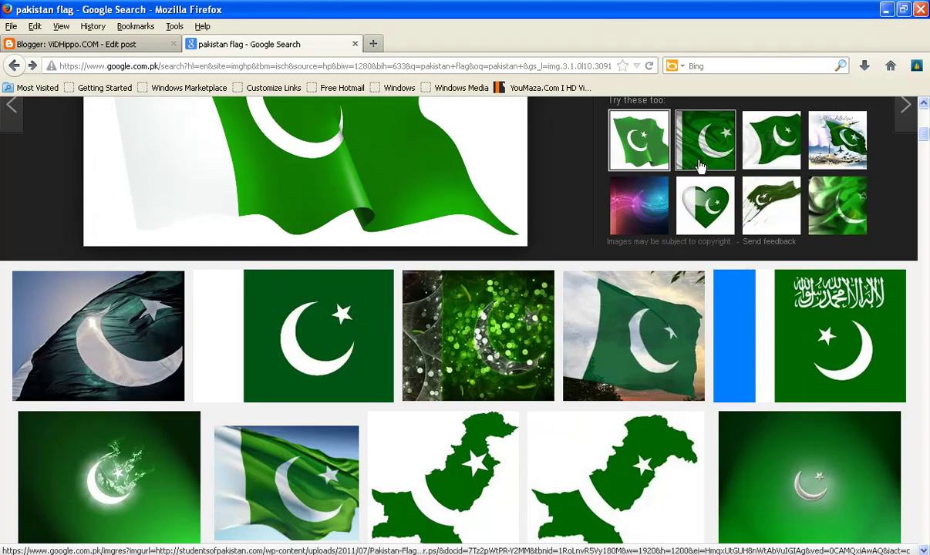
Step: Try to open The Pakistani Flag image from pakistan786.tripod.com at full size, and go back to the results
{"action": "left_click", "coordinate": [343, 355]}
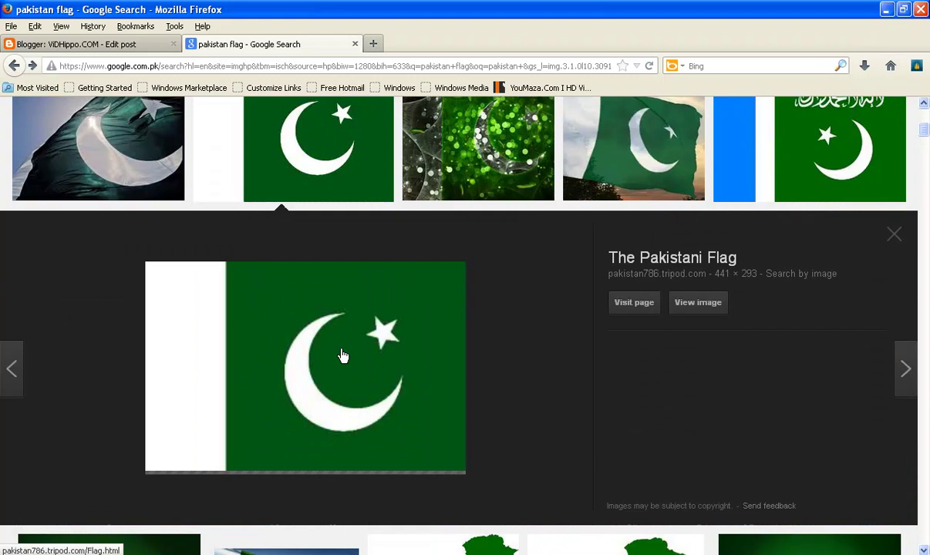
{"action": "left_click", "coordinate": [703, 305]}
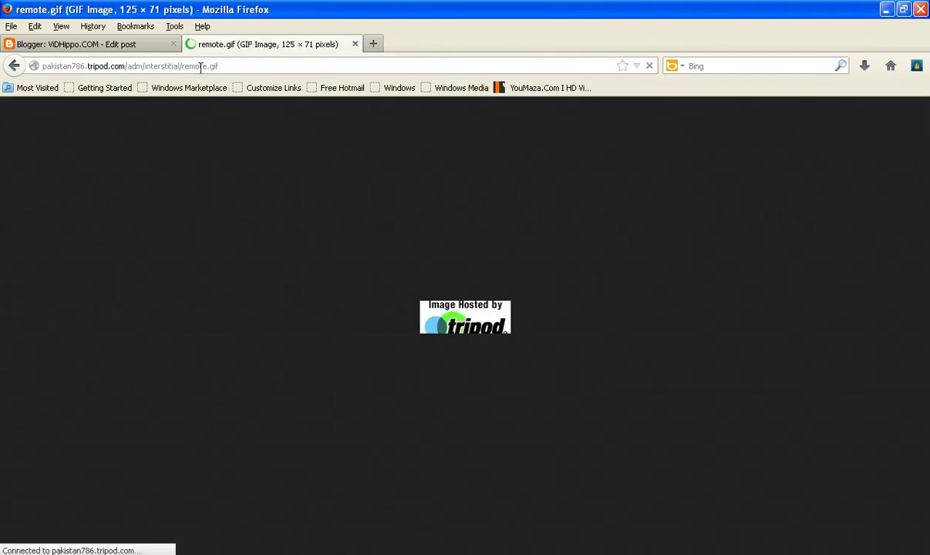
{"action": "left_click", "coordinate": [200, 67]}
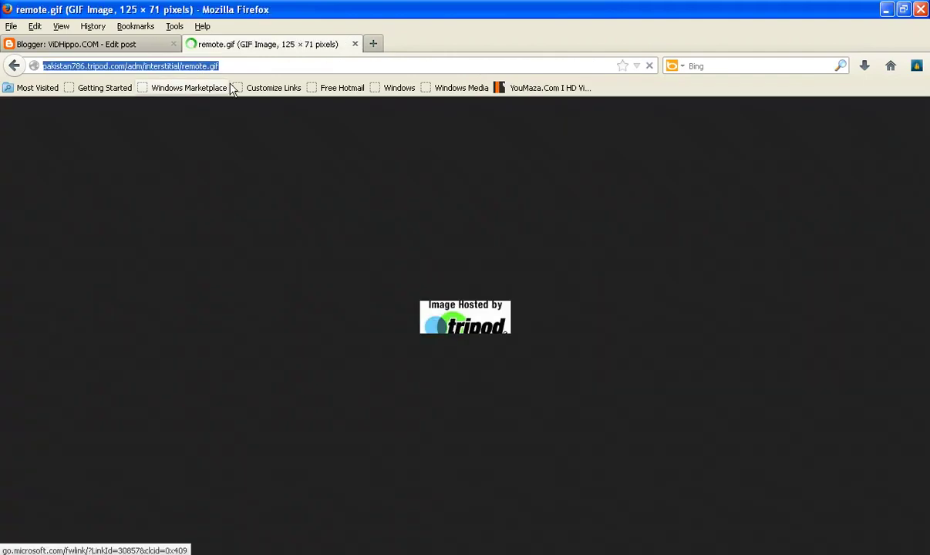
{"action": "left_click", "coordinate": [16, 67]}
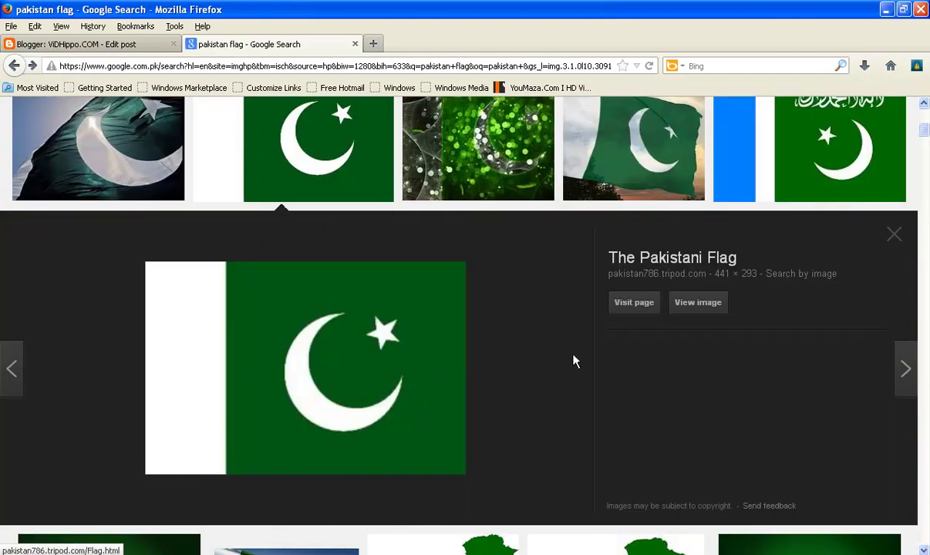
Step: Preview the Pakistan Flag Map image from mapsof.net and look through further results
{"action": "scroll", "coordinate": [484, 413], "scroll_direction": "down", "scroll_amount": 4}
{"action": "scroll", "coordinate": [484, 414], "scroll_direction": "down", "scroll_amount": 2}
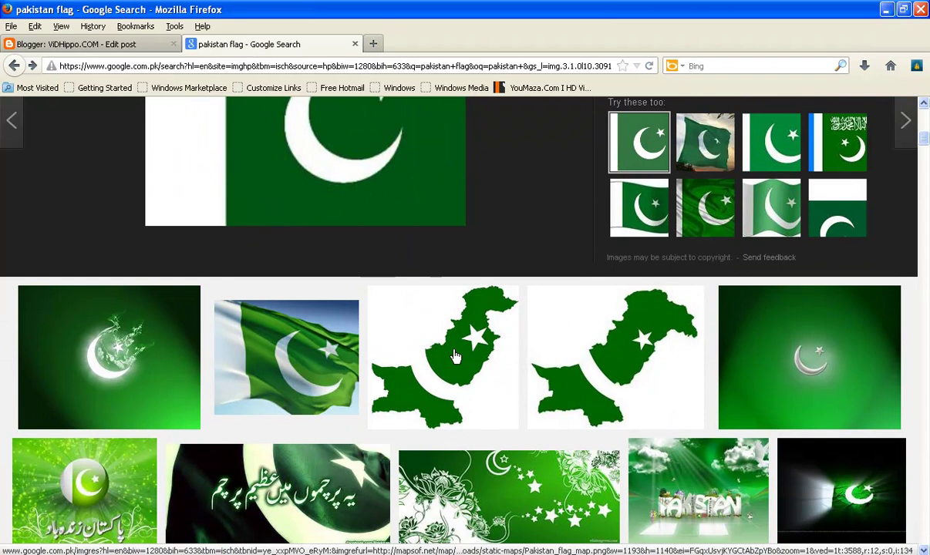
{"action": "left_click", "coordinate": [455, 357]}
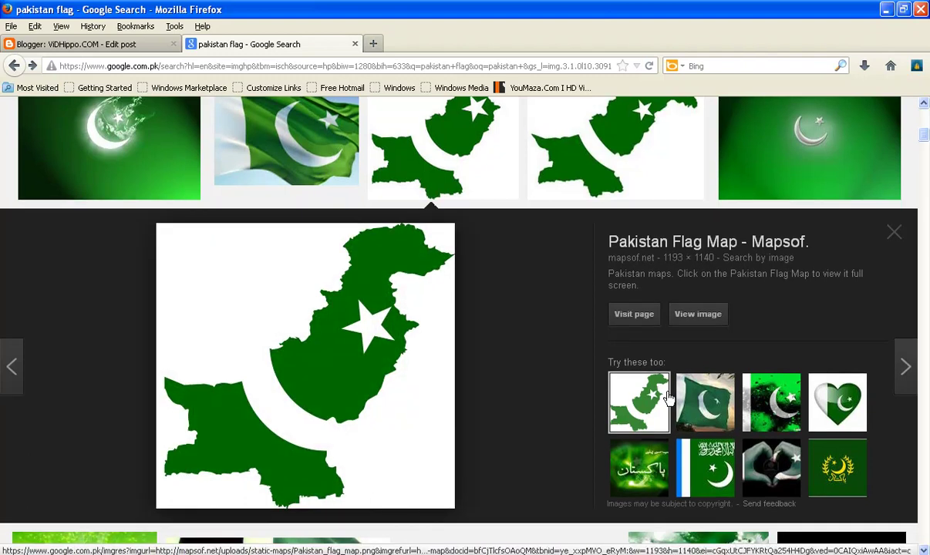
{"action": "scroll", "coordinate": [669, 397], "scroll_direction": "down", "scroll_amount": 5}
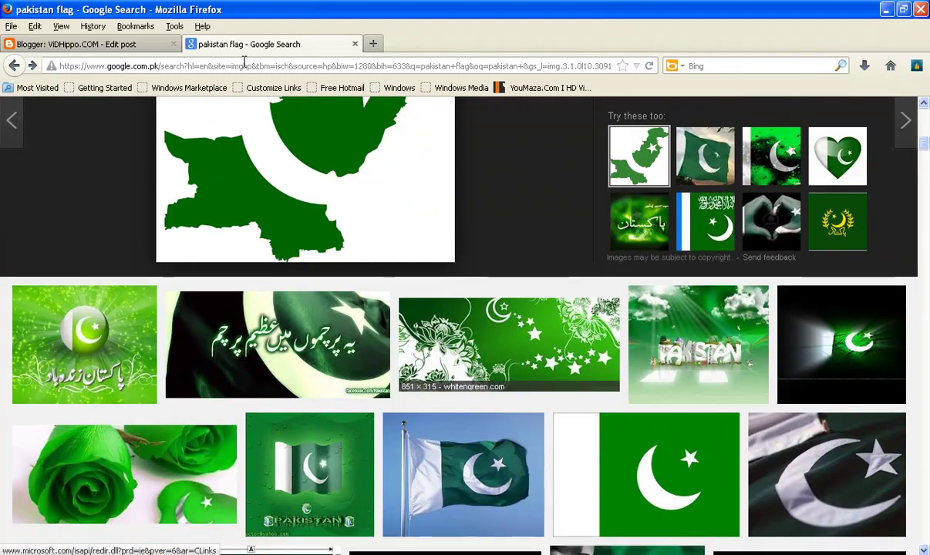
Step: Return to the Blogger post and insert the previewed flag image from its URL above the existing content
{"action": "left_click", "coordinate": [131, 48]}
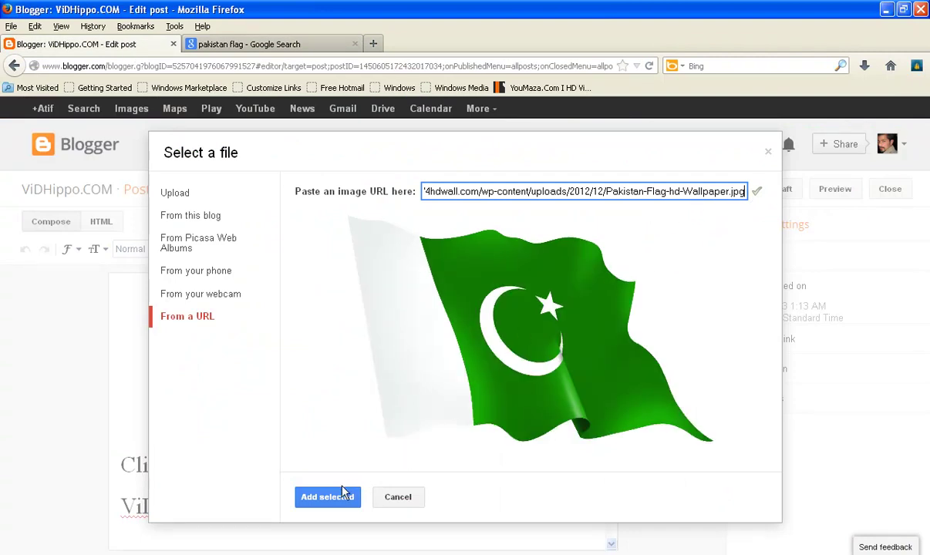
{"action": "left_click", "coordinate": [322, 499]}
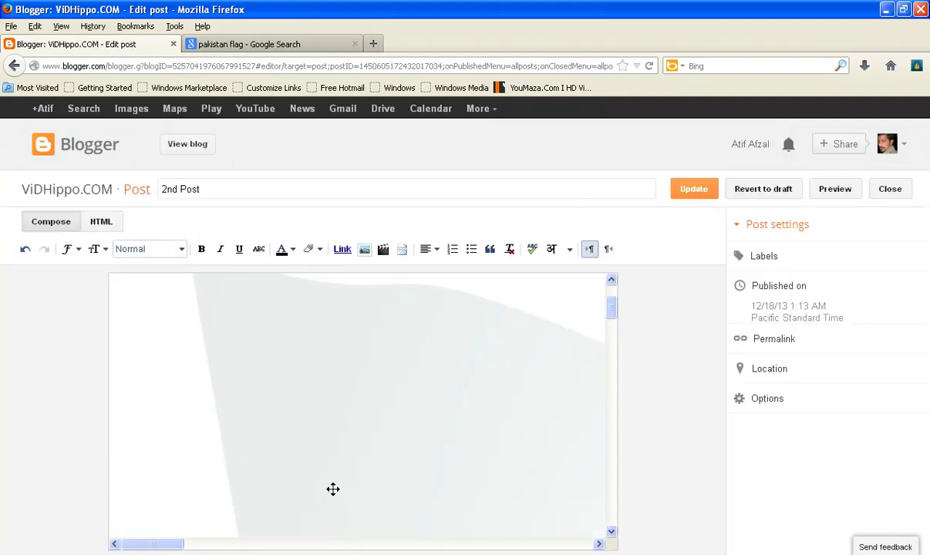
{"action": "left_click_drag", "start_coordinate": [610, 407], "coordinate": [610, 339]}
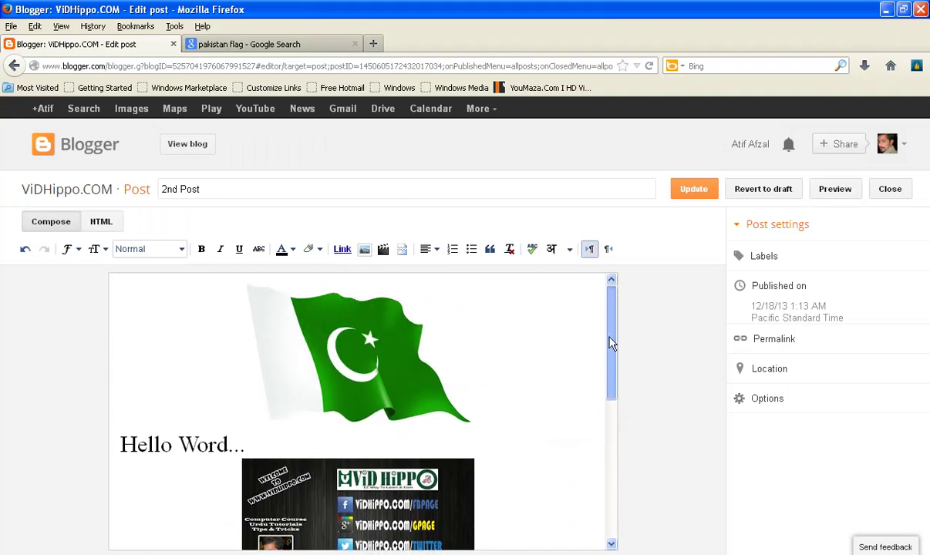
Step: Try to set the inserted flag image to its original size
{"action": "left_click", "coordinate": [344, 360]}
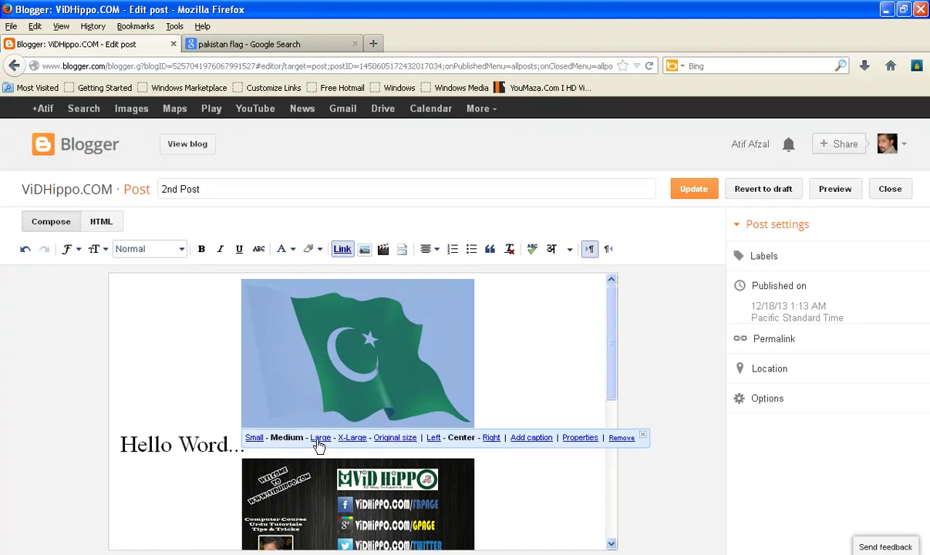
{"action": "left_click", "coordinate": [395, 438]}
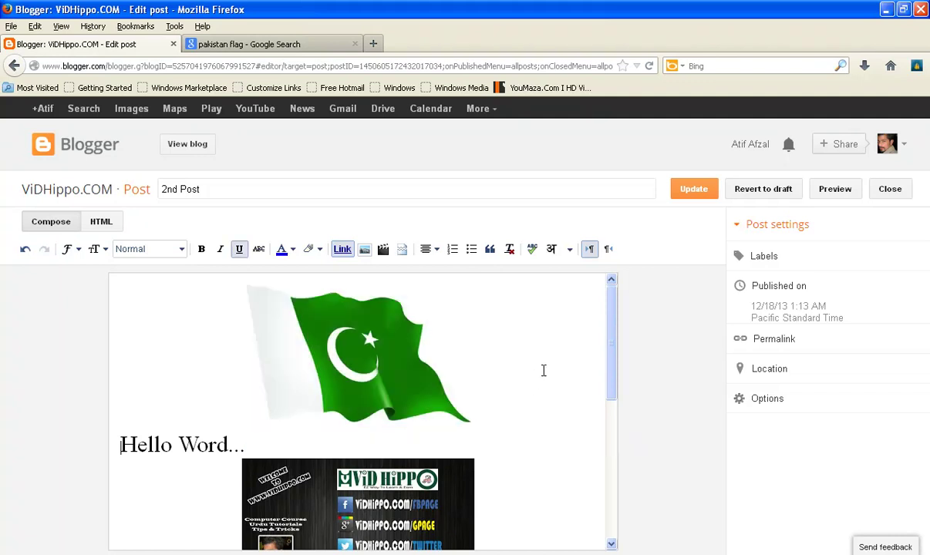
{"action": "left_click", "coordinate": [397, 392]}
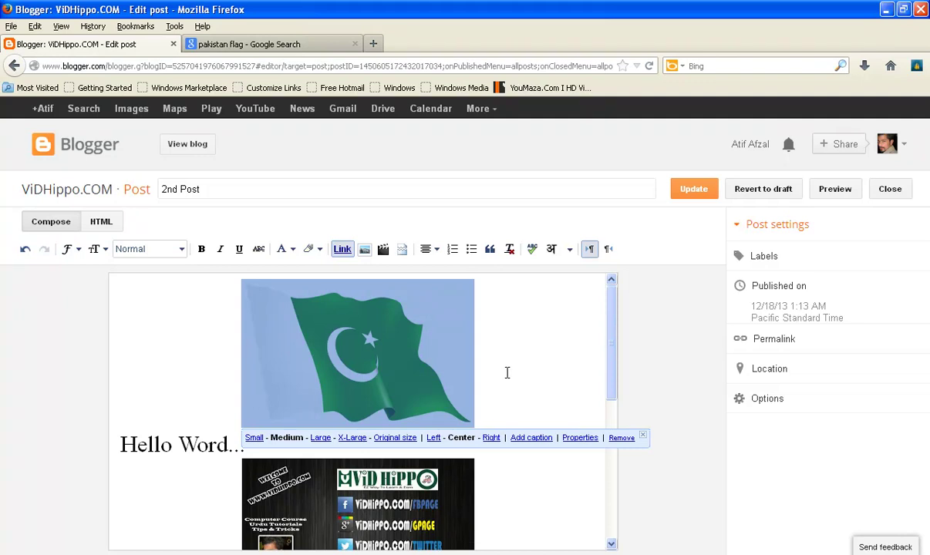
Step: Update the 2nd Post and load vid-hippo.blogspot.com in the image search tab
{"action": "left_click", "coordinate": [694, 189]}
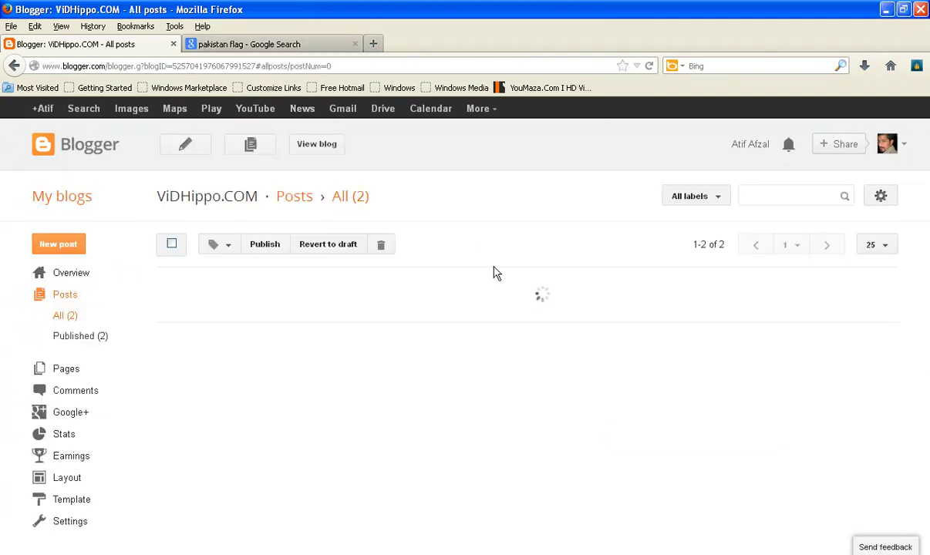
{"action": "left_click", "coordinate": [249, 44]}
{"action": "left_click", "coordinate": [258, 66]}
{"action": "type", "text": "vid-hippo.blogspot.com/"}
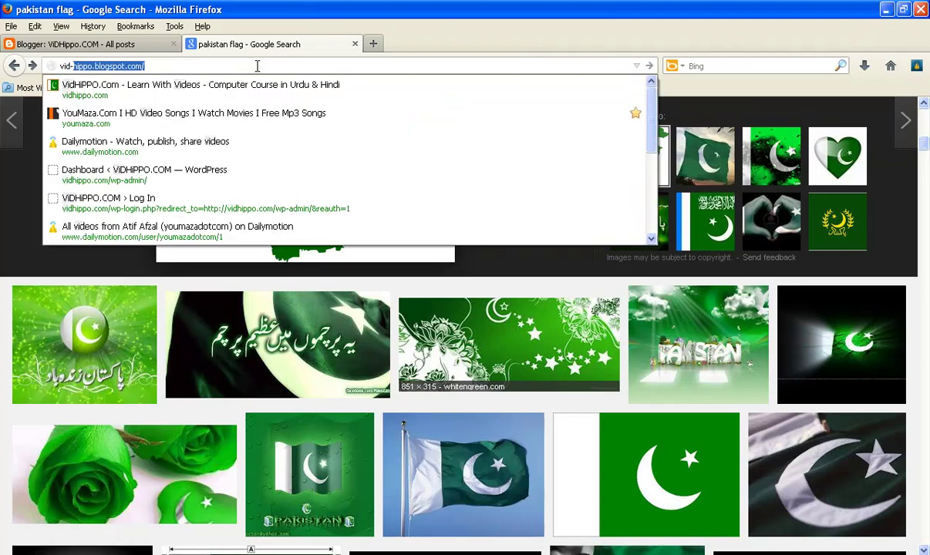
{"action": "key", "text": "Return"}
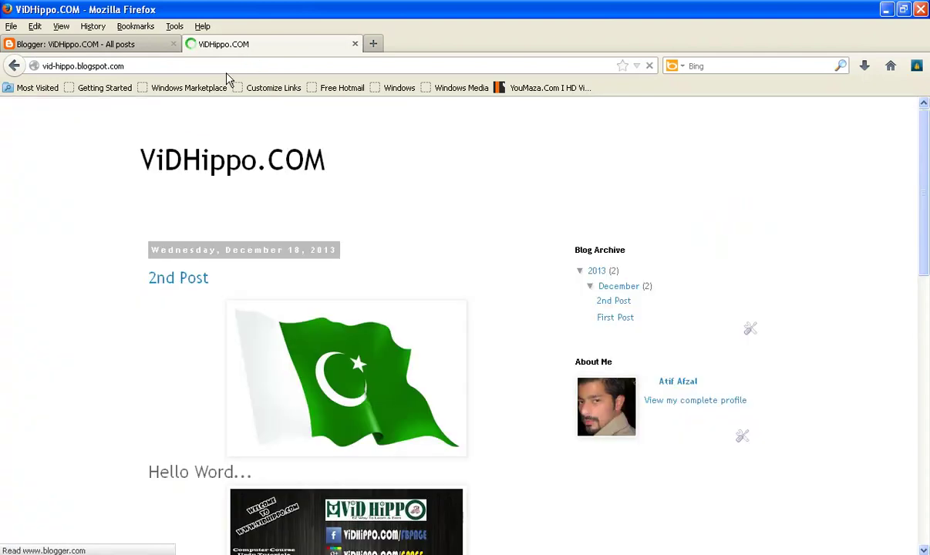
Step: Examine the flag image and the rest of the 2nd Post on the live blog, and return to Blogger's posts list
{"action": "scroll", "coordinate": [345, 398], "scroll_direction": "down", "scroll_amount": 1}
{"action": "scroll", "coordinate": [345, 398], "scroll_direction": "down", "scroll_amount": 5}
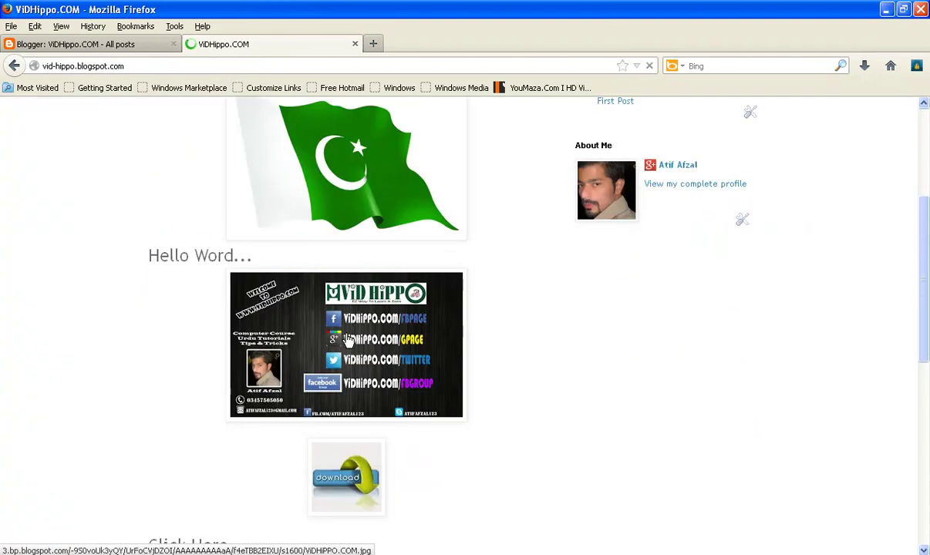
{"action": "scroll", "coordinate": [339, 424], "scroll_direction": "up", "scroll_amount": 5}
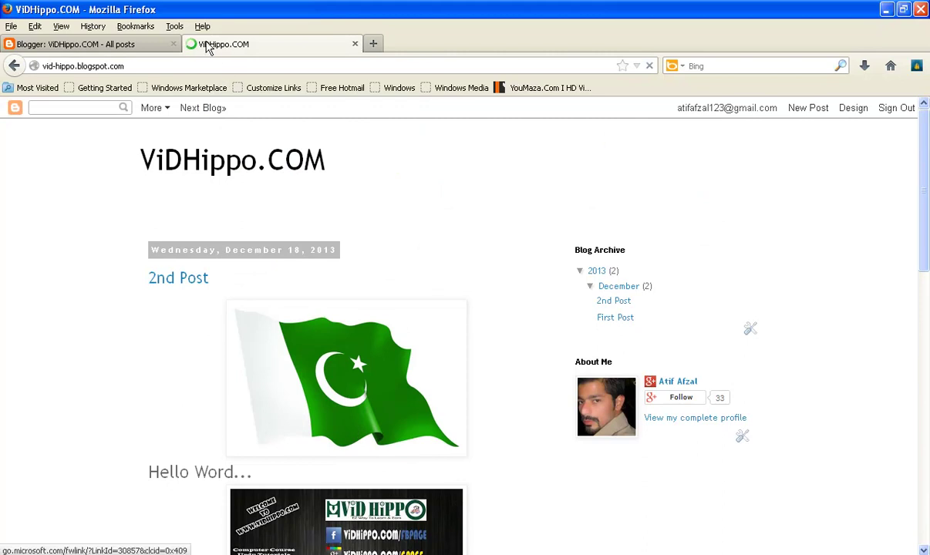
{"action": "left_click", "coordinate": [126, 48]}
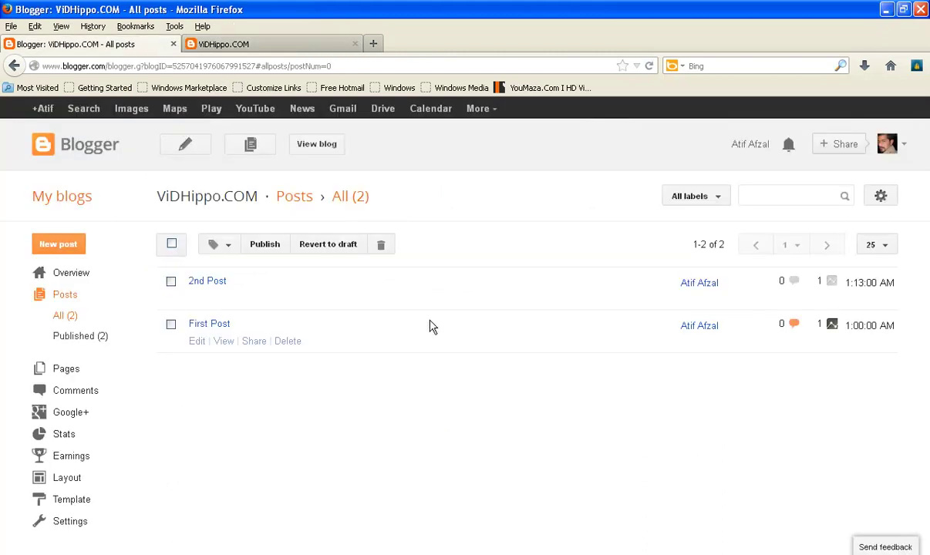